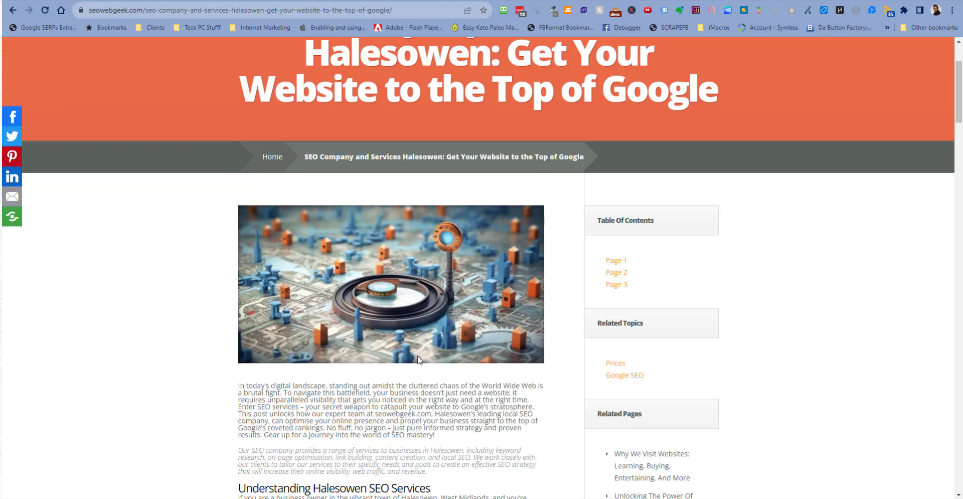
# Step: Read through the Halesowen SEO services page on seowebgeek.com
pyautogui.scroll(-2, 421, 359)
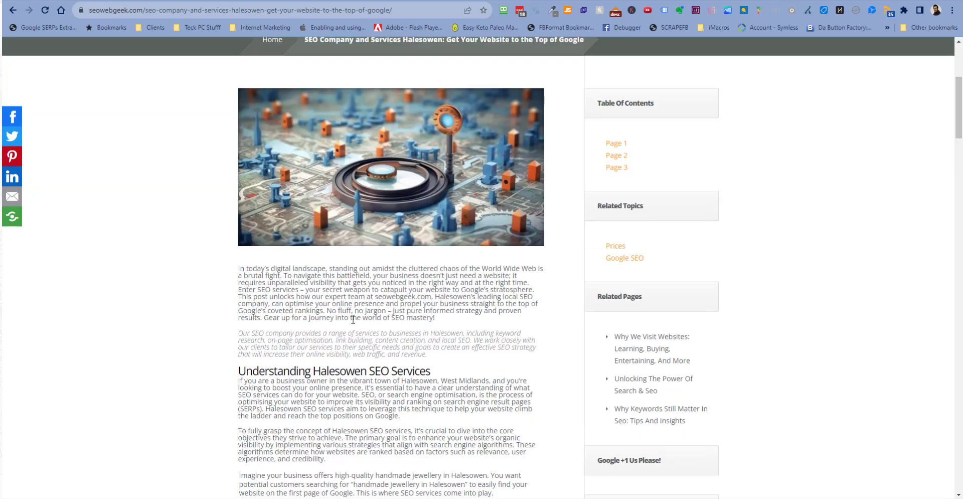
pyautogui.scroll(-6, 353, 320)
pyautogui.scroll(10, 354, 354)
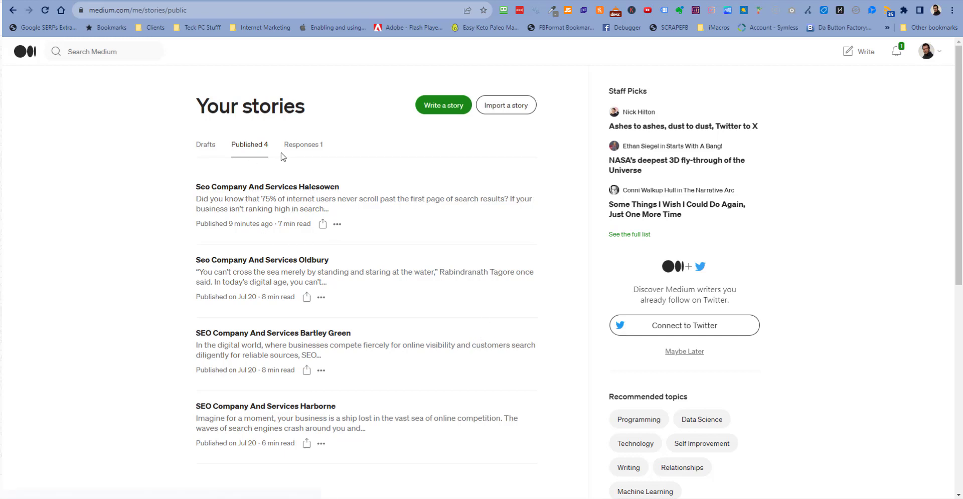
# Step: Check the Quinton SEO page in Google with a site: search on its full URL
pyautogui.click(556, 1)
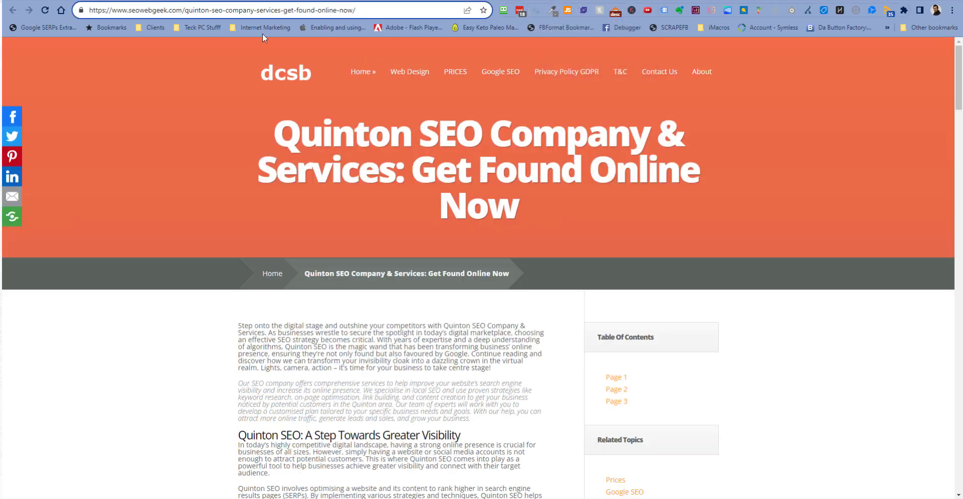
pyautogui.click(91, 7)
pyautogui.press('Home')
pyautogui.write('site:')
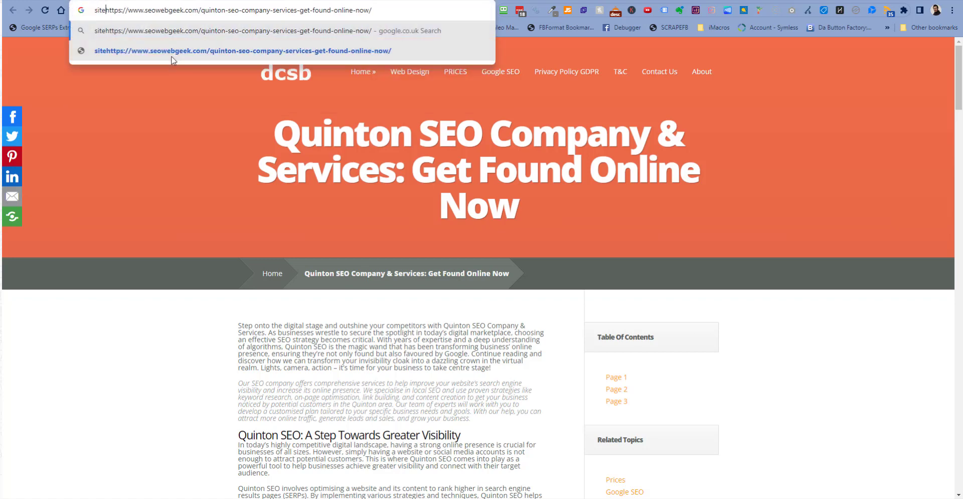
pyautogui.press('Return')
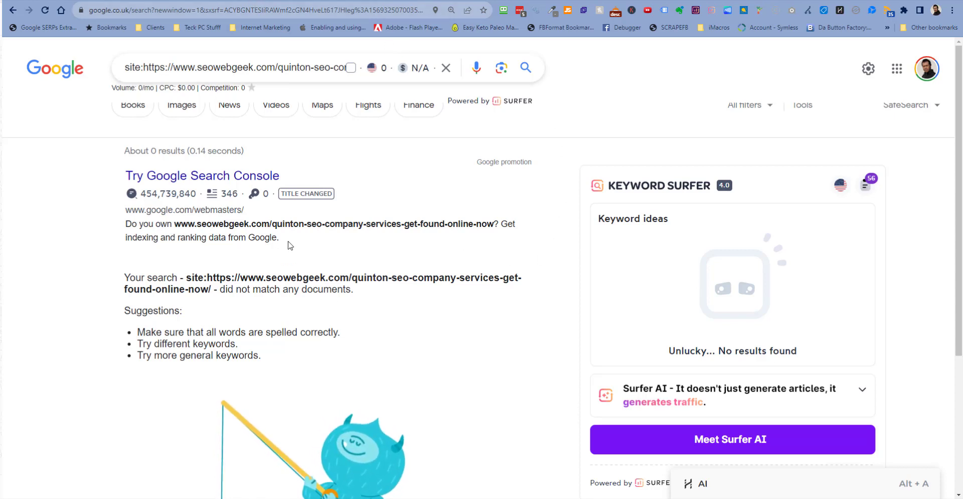
# Step: Review the list of published stories on Medium
pyautogui.click(273, 1)
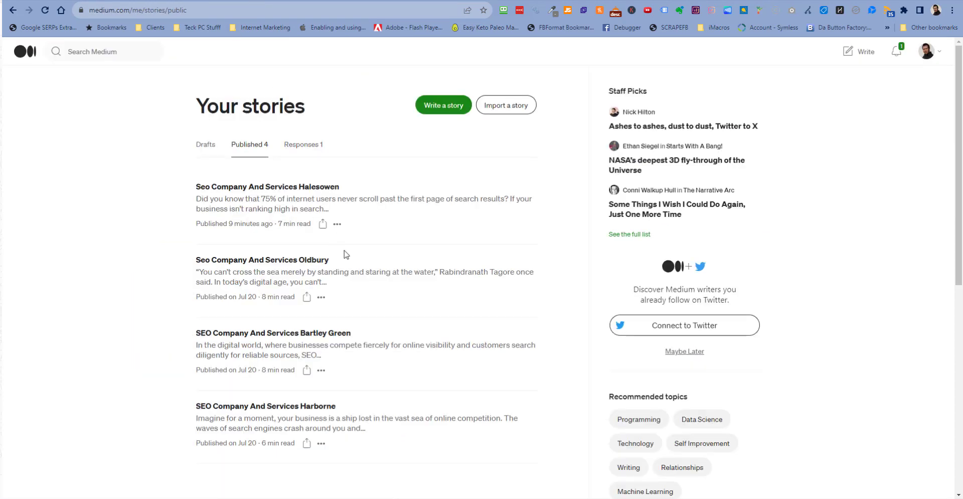
pyautogui.scroll(-5, 386, 300)
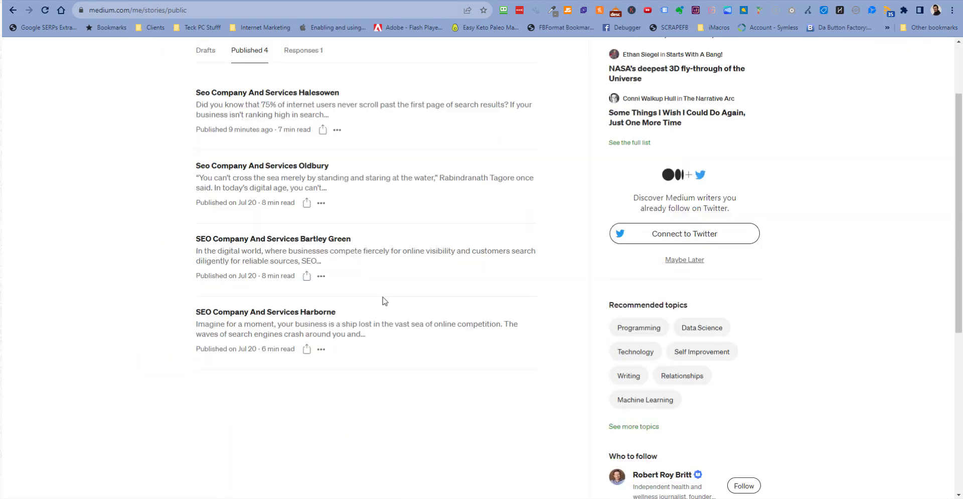
pyautogui.scroll(5, 351, 276)
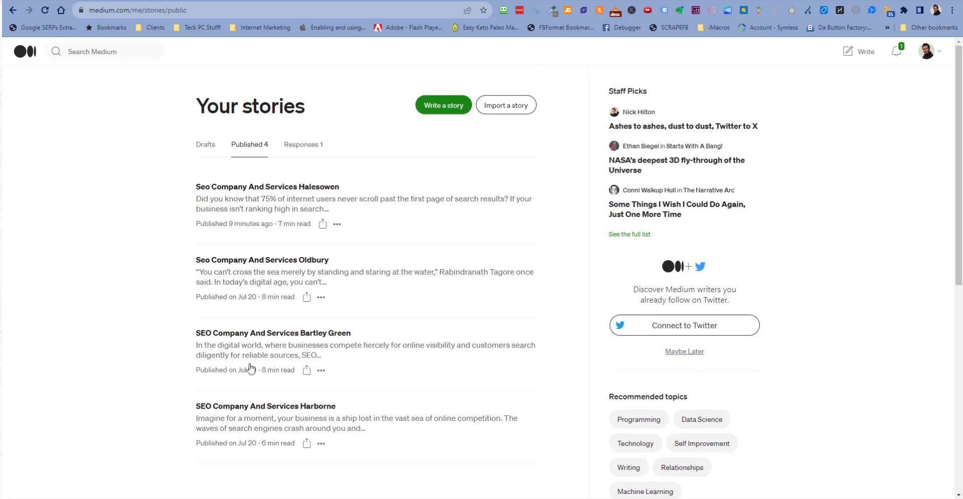
# Step: Look through the Bartley Green, Harborne and Oldbury SEO pages on seowebgeek.com
pyautogui.click(593, 1)
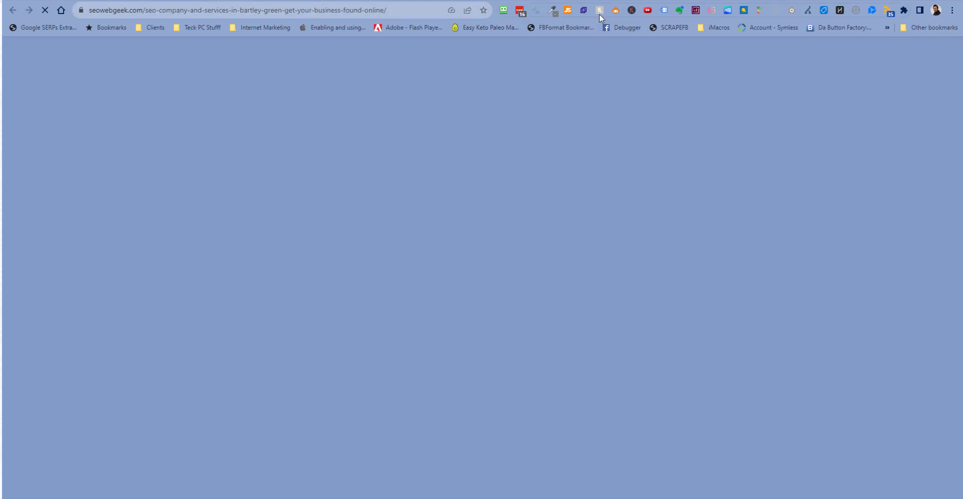
pyautogui.scroll(-10, 532, 261)
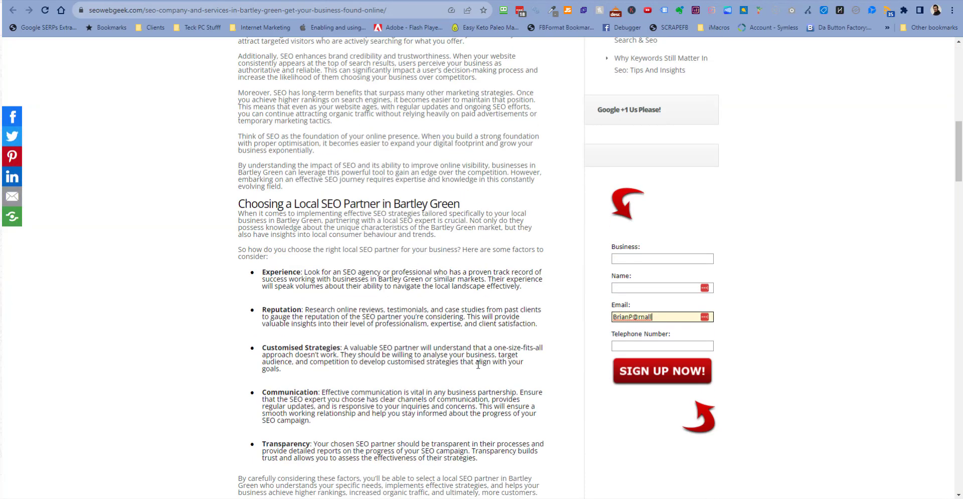
pyautogui.scroll(-15, 478, 364)
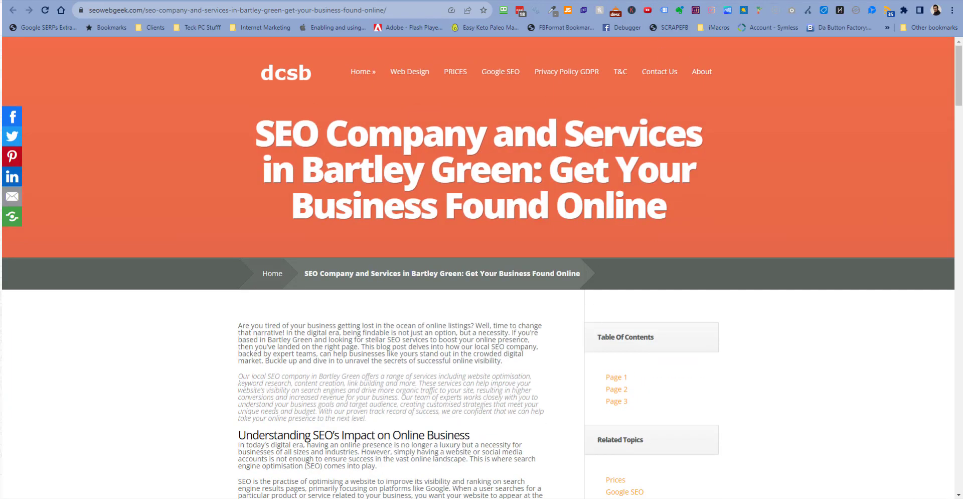
pyautogui.scroll(-2, 557, 256)
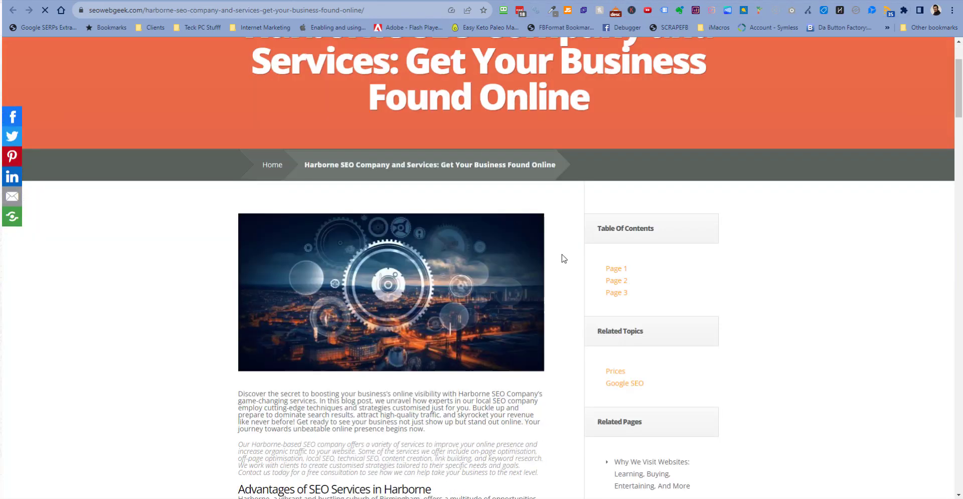
pyautogui.scroll(-2, 564, 259)
pyautogui.click(659, 0)
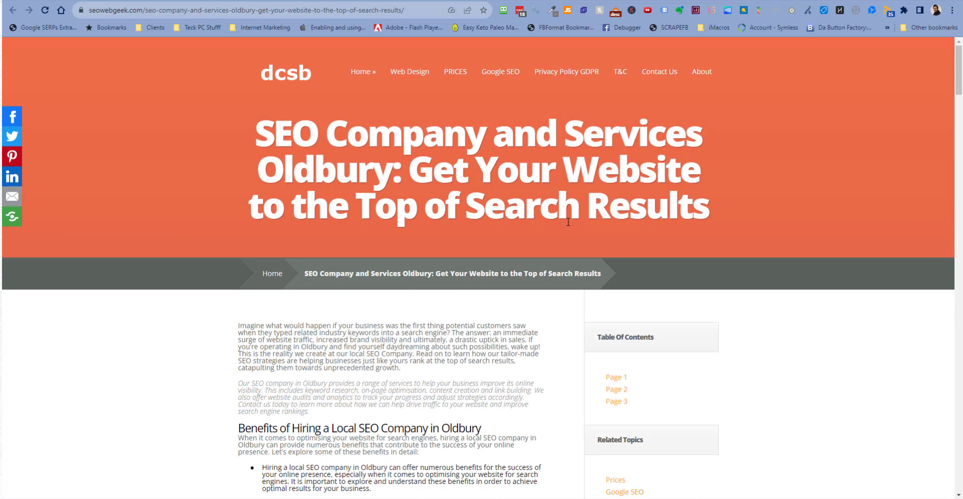
# Step: Inspect the HTML of the featured image on the Halesowen SEO page
pyautogui.click(648, 0)
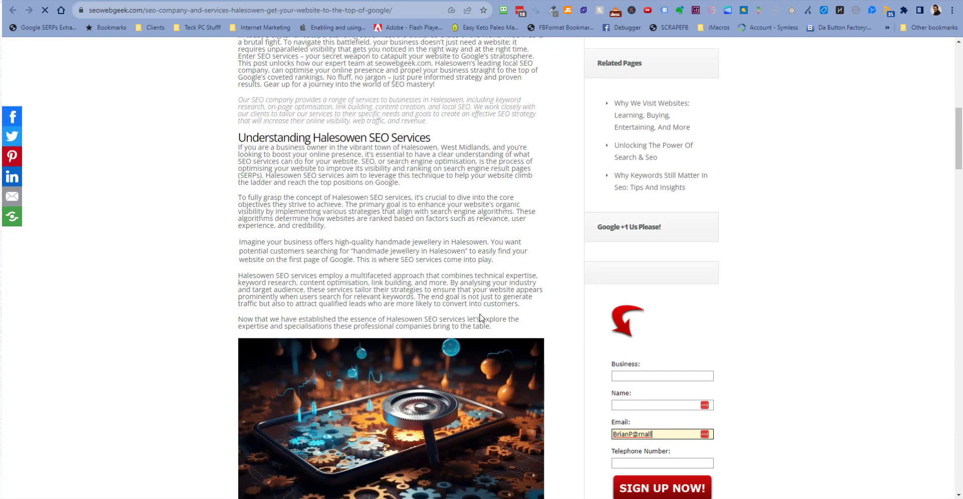
pyautogui.scroll(13, 480, 313)
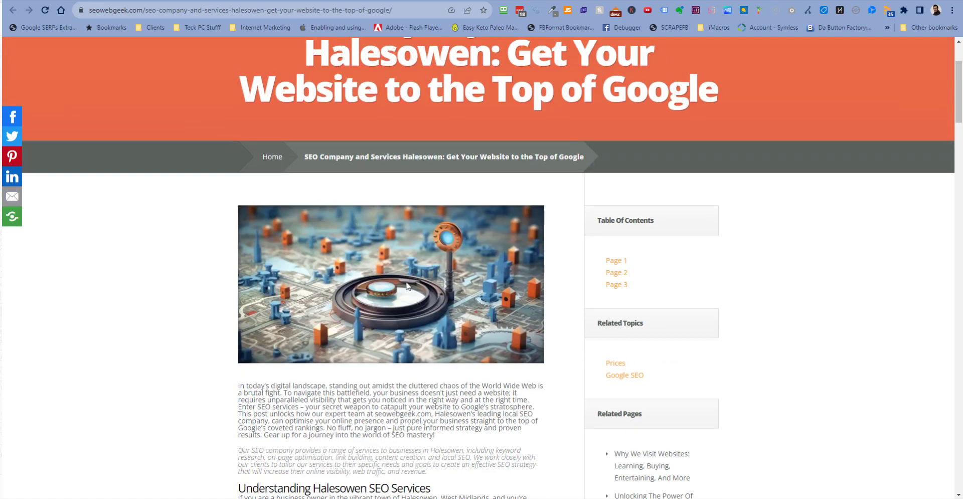
pyautogui.rightClick(376, 270)
pyautogui.click(395, 258)
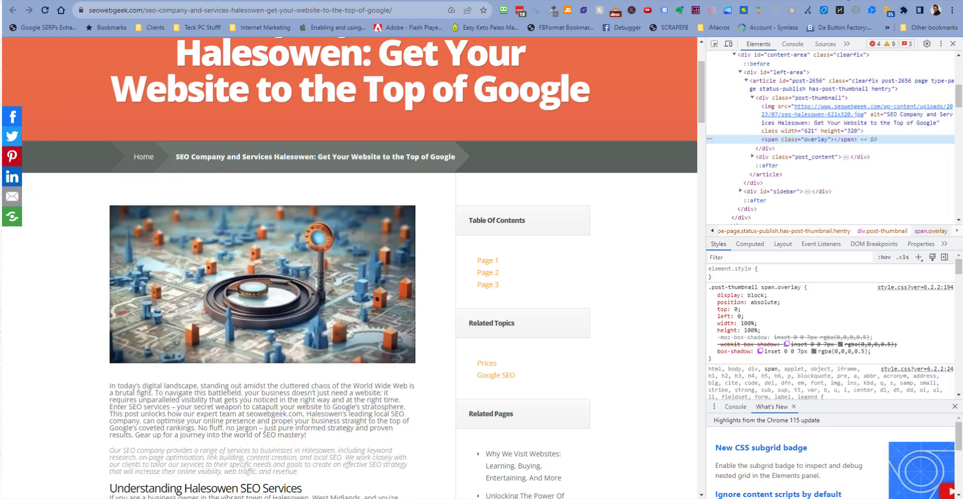
# Step: Search Google in a new browser tab for "wordpress start date"
pyautogui.hotkey('ctrl', 't')
pyautogui.click(386, 10)
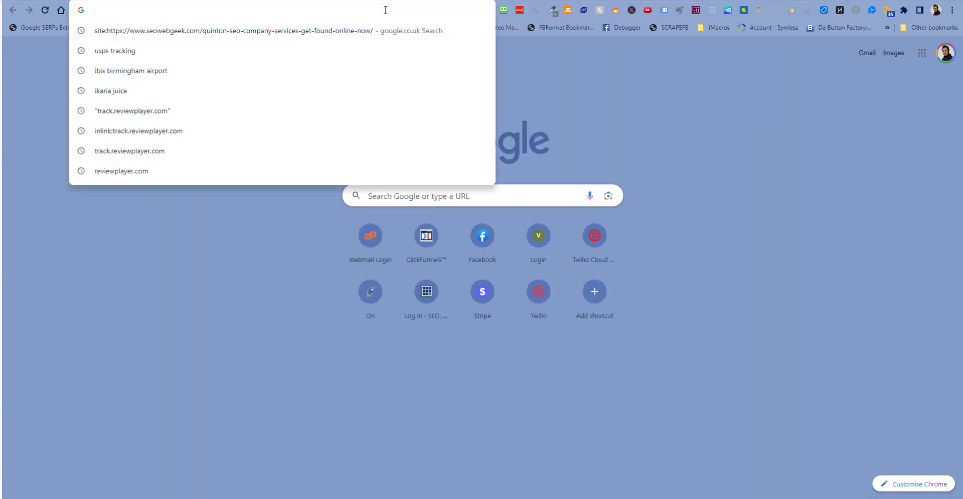
pyautogui.write('wordpress ')
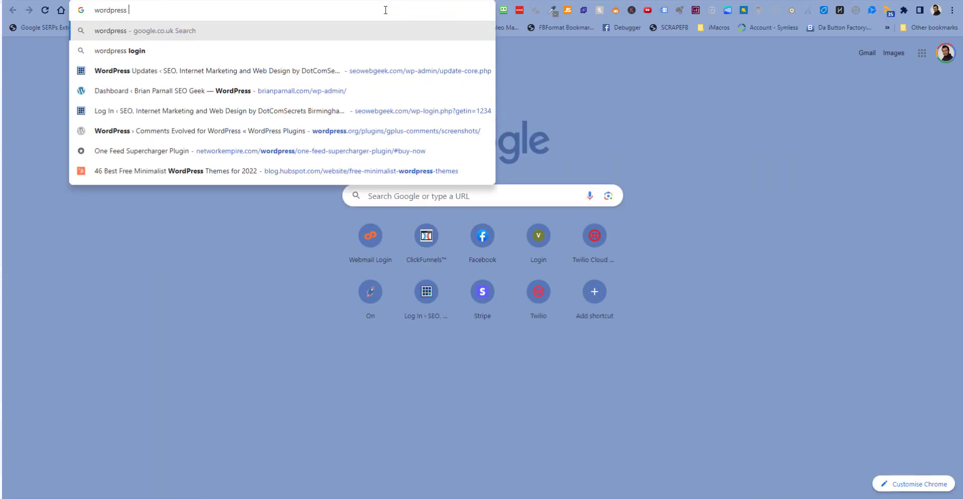
pyautogui.write('star')
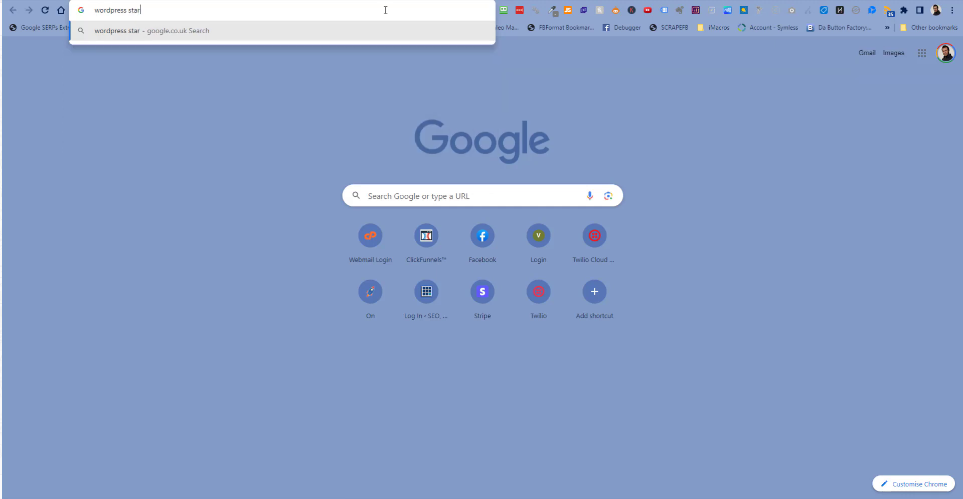
pyautogui.write('t date')
pyautogui.press('Return')
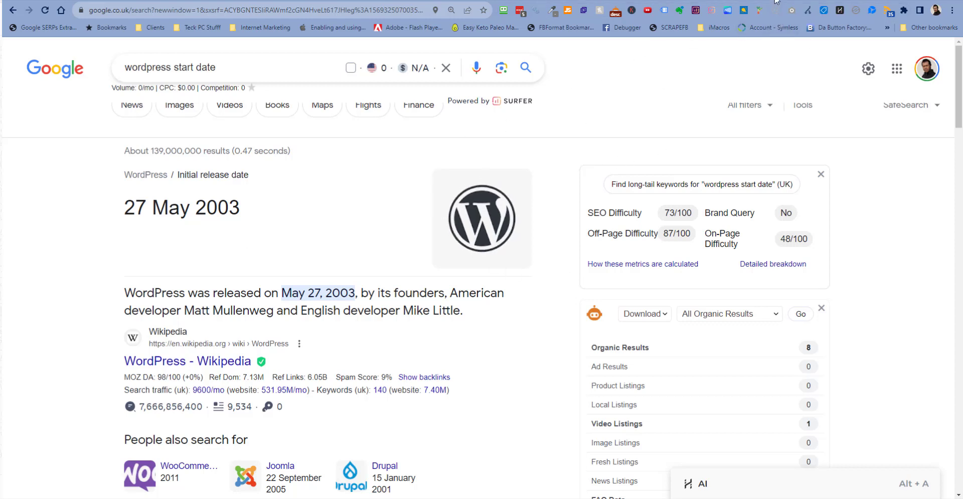
# Step: Revisit the location pages and examine the Halesowen featured image's source URL in the inspected HTML
pyautogui.click(563, 0)
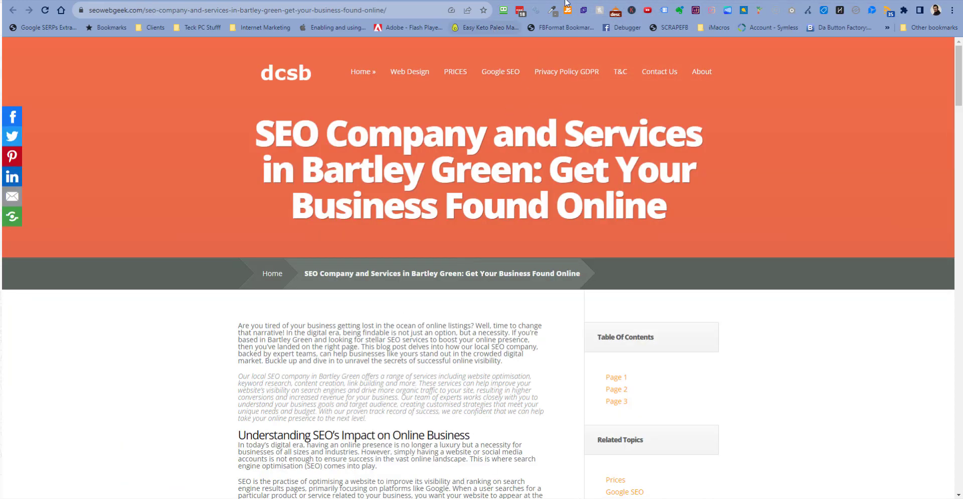
pyautogui.click(596, 0)
pyautogui.click(630, 0)
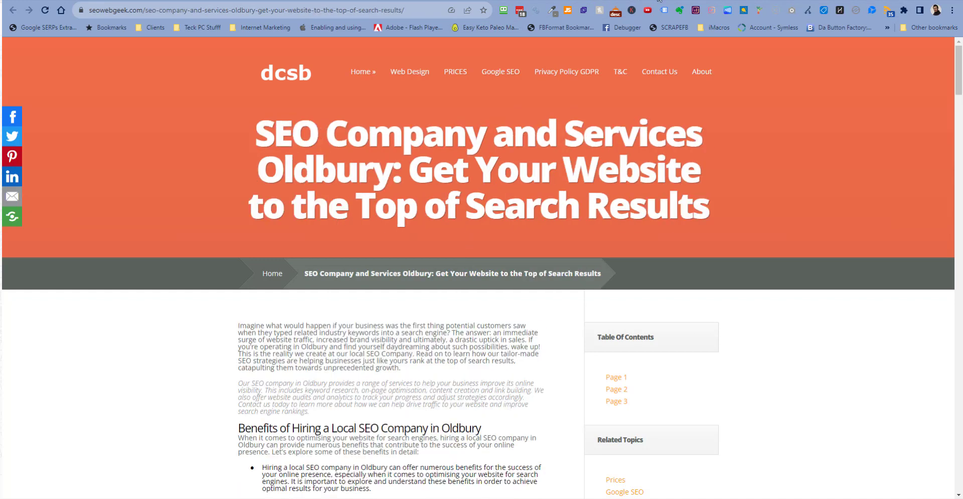
pyautogui.click(657, 0)
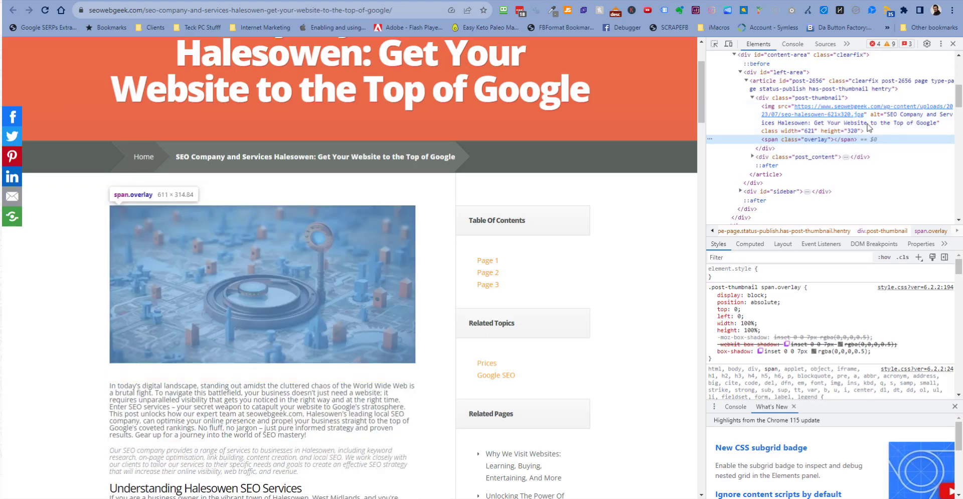
pyautogui.moveTo(853, 115)
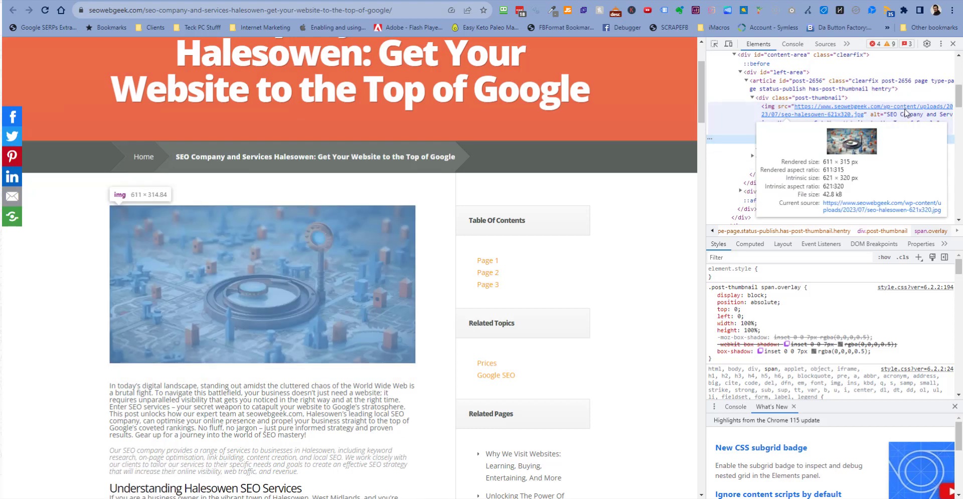
pyautogui.moveTo(909, 110)
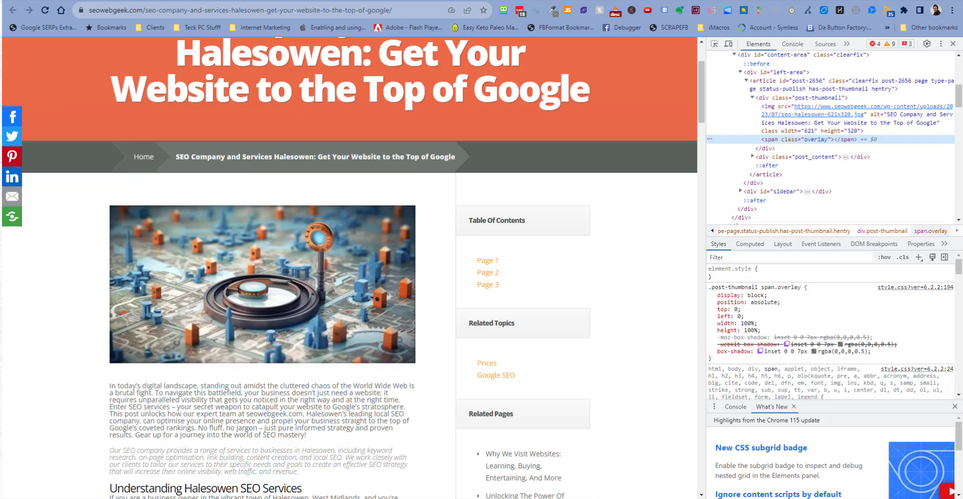
# Step: Switch to the seowebgeek.com WordPress admin and view the list of all pages
pyautogui.hotkey('alt', 'Tab')
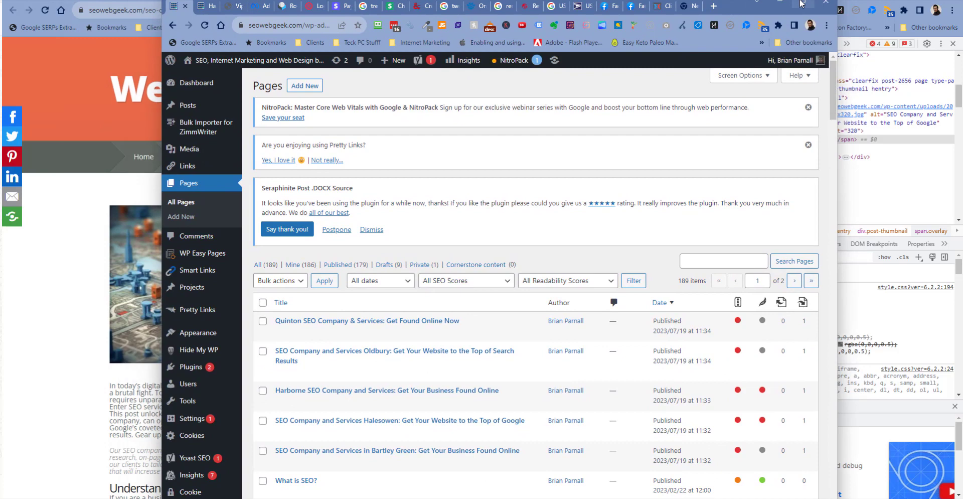
pyautogui.click(801, 4)
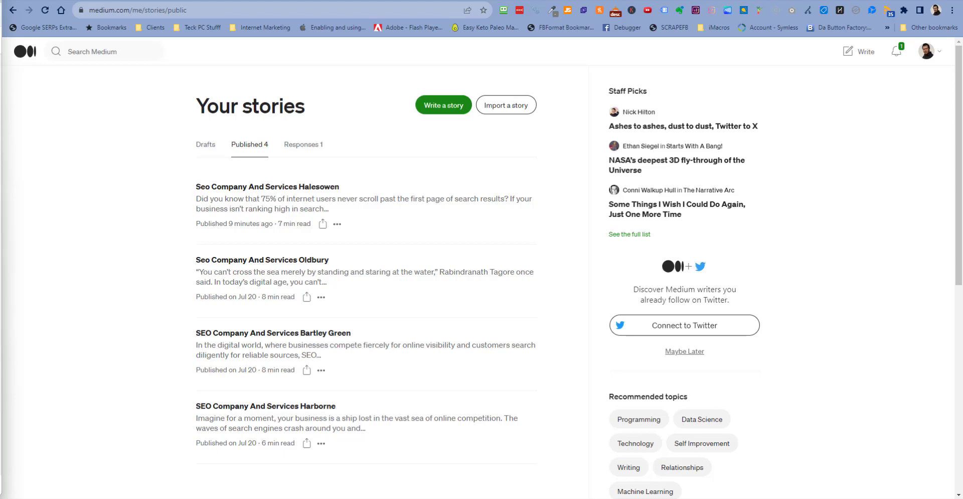
# Step: Copy the Quinton text file's Midjourney prompt (magnifying glass over a 3D globe, --v 5.2 --ar 16:9) and submit it with /imagine to Midjourney Bot in Discord
pyautogui.moveTo(0, 78); pyautogui.dragTo(604, 73)
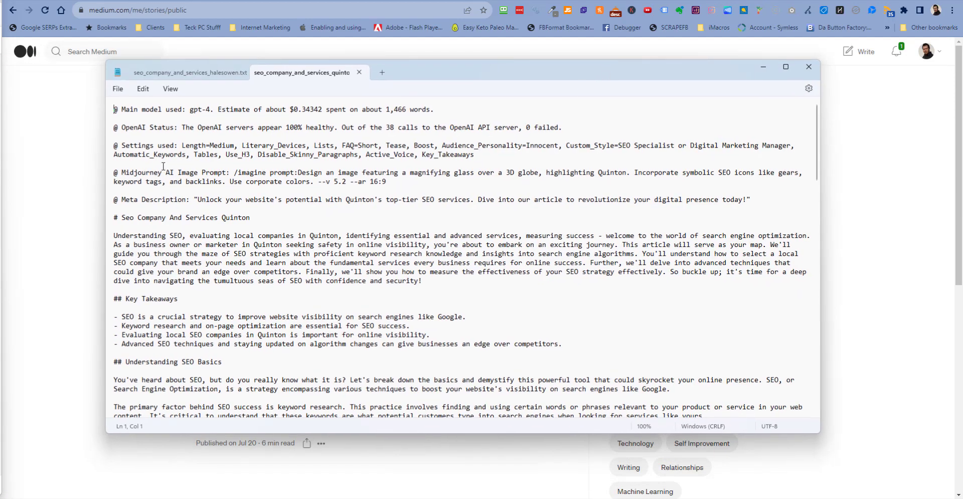
pyautogui.moveTo(234, 172); pyautogui.dragTo(388, 180)
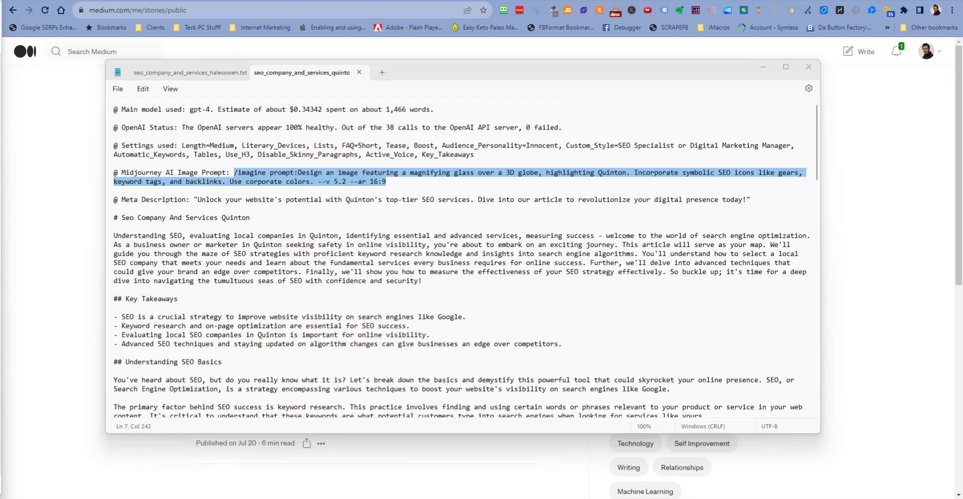
pyautogui.hotkey('alt', 'Tab')
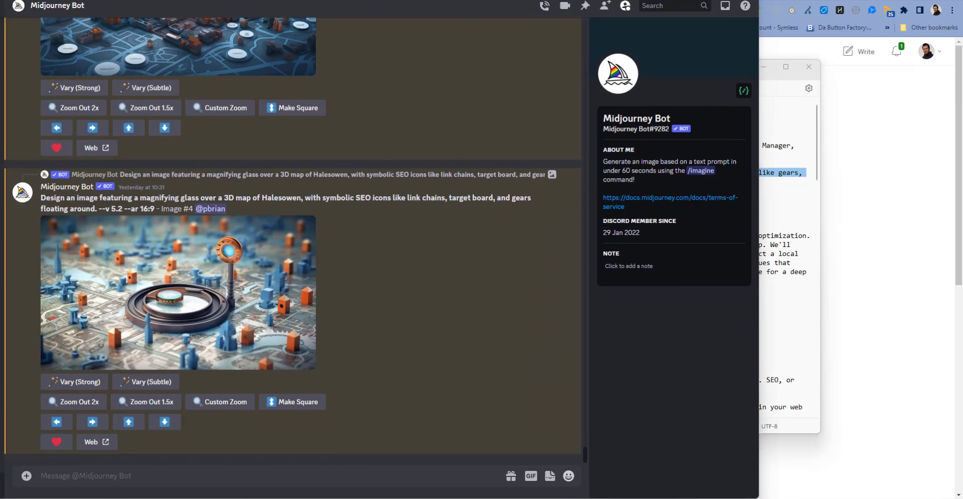
pyautogui.moveTo(281, 2); pyautogui.dragTo(172, 6)
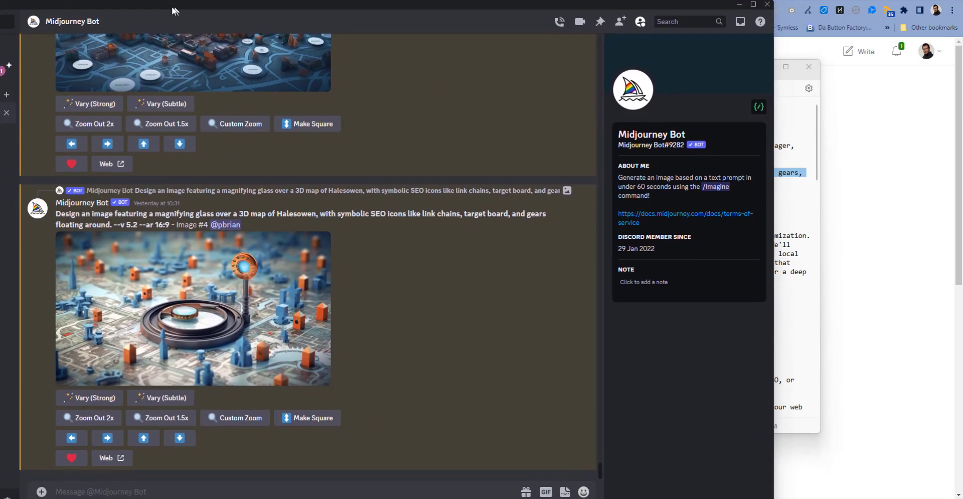
pyautogui.click(148, 492)
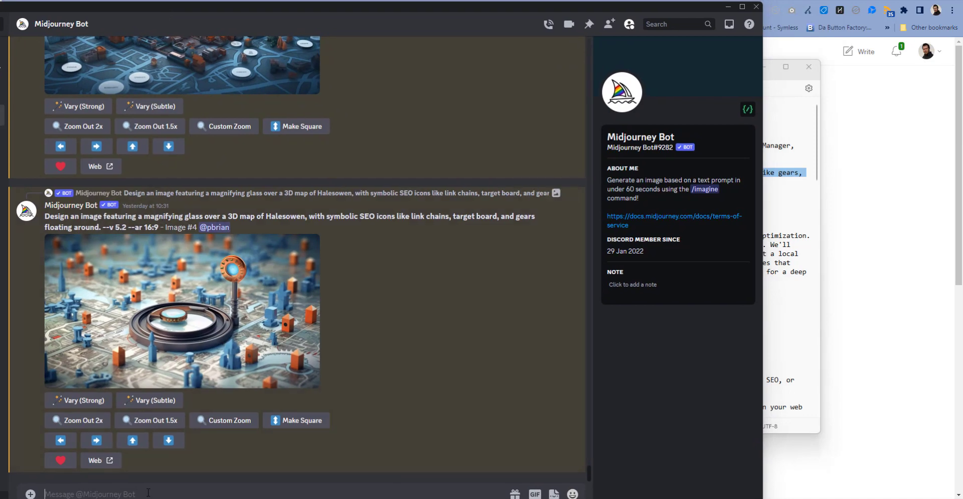
pyautogui.write('/imagine prompt: Design an image featuring a magnifying glass over a 3D globe, highlighting Quinton. Incorporate symbolic SEO icons like gears, keyword tags, and backlinks. Use corporate colors. --v 5.2 --ar 16:9')
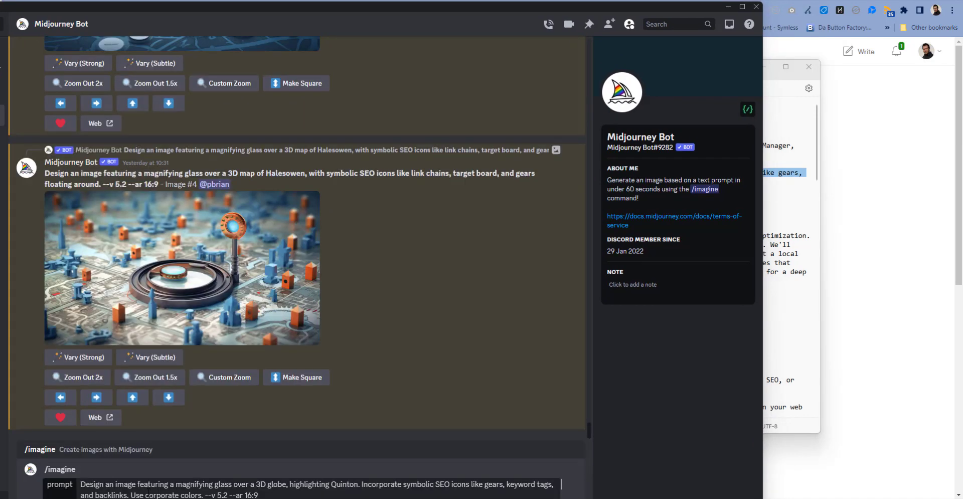
pyautogui.press('Return')
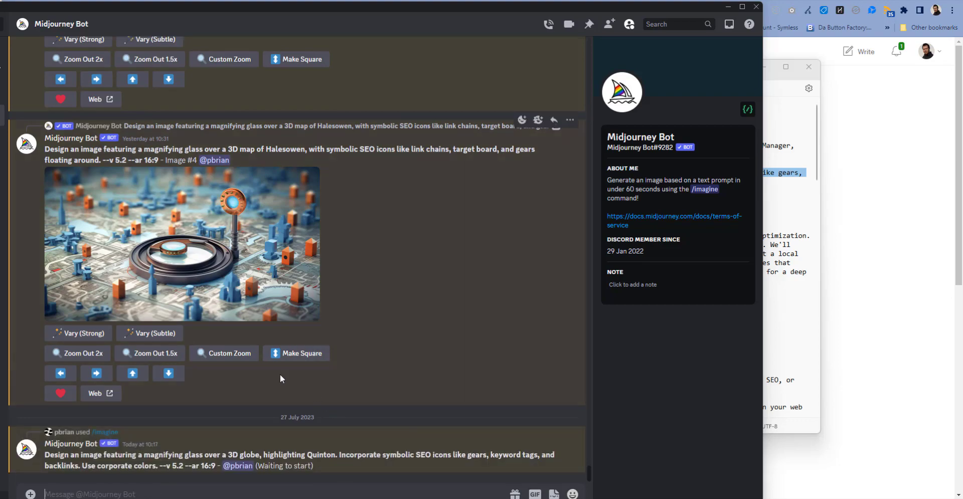
pyautogui.scroll(15, 355, 284)
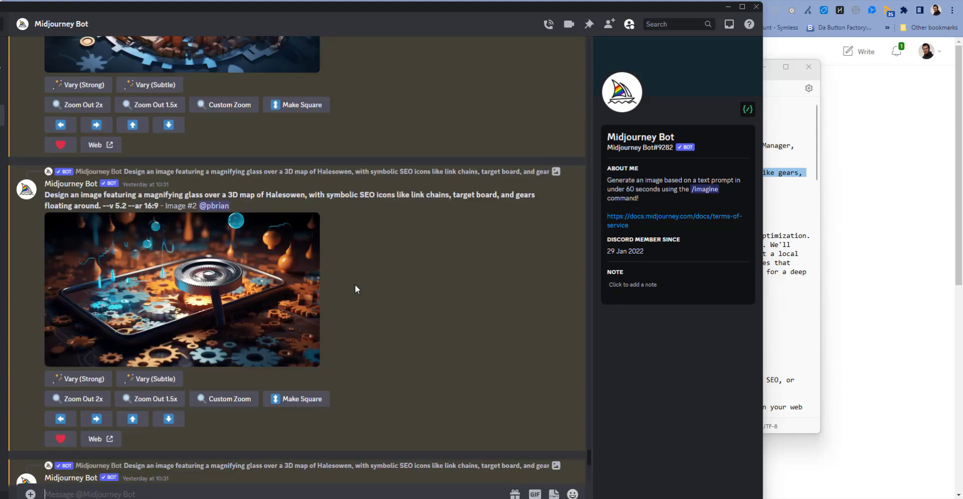
# Step: Look back through the earlier Halesowen and Oldbury images in the Midjourney Bot chat and return to the Quinton generation
pyautogui.scroll(10, 429, 213)
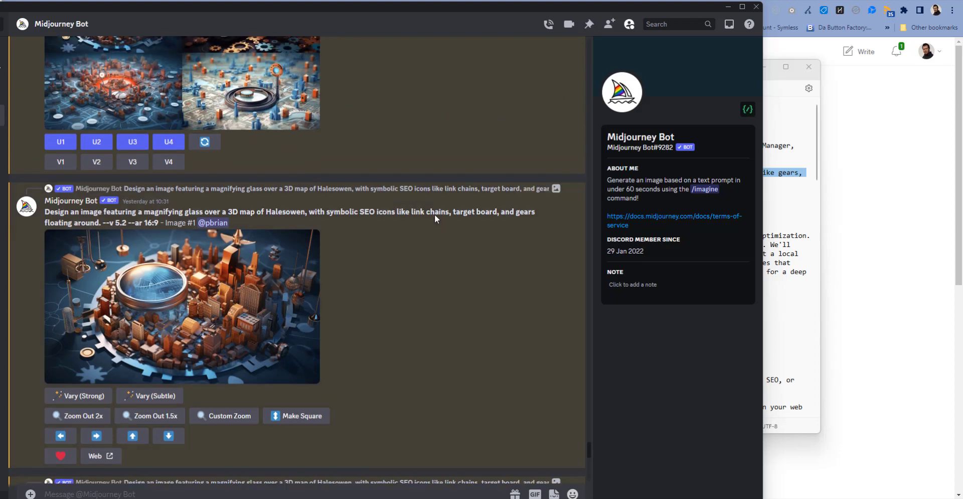
pyautogui.scroll(2, 428, 212)
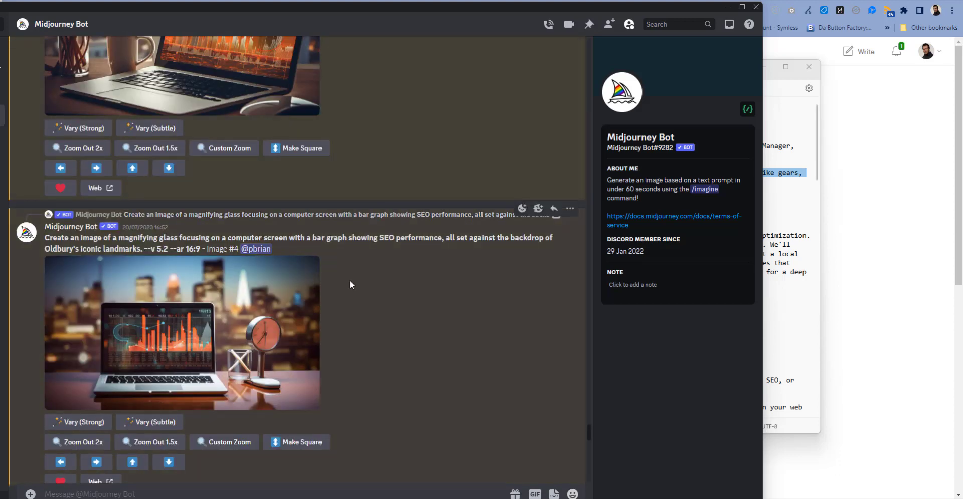
pyautogui.scroll(-9, 349, 279)
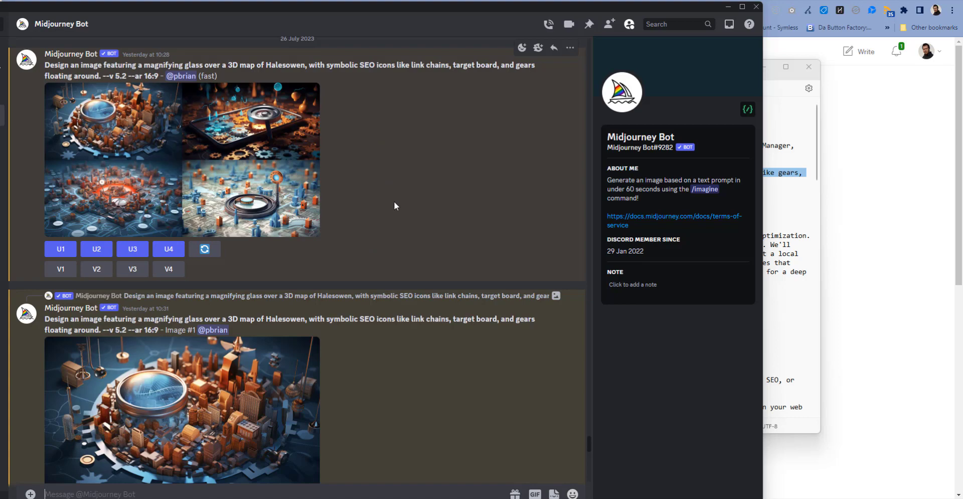
pyautogui.scroll(-12, 333, 321)
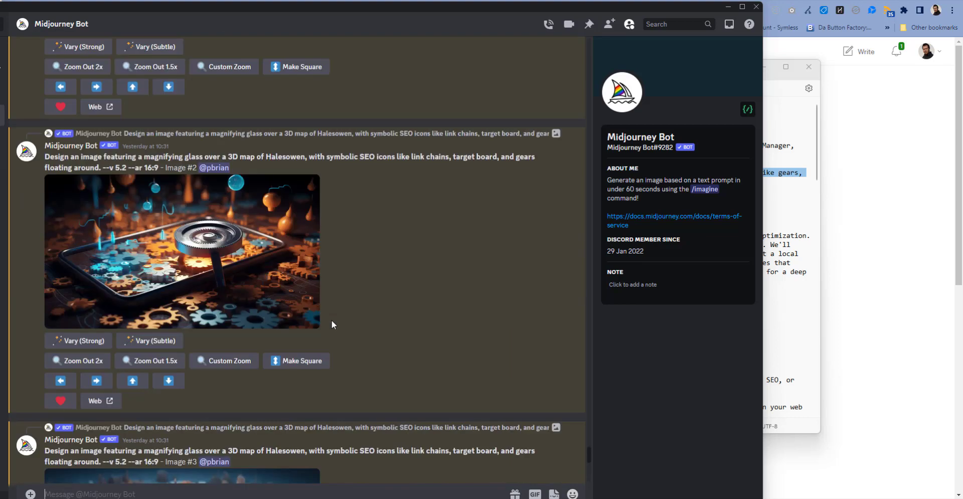
pyautogui.scroll(-7, 332, 324)
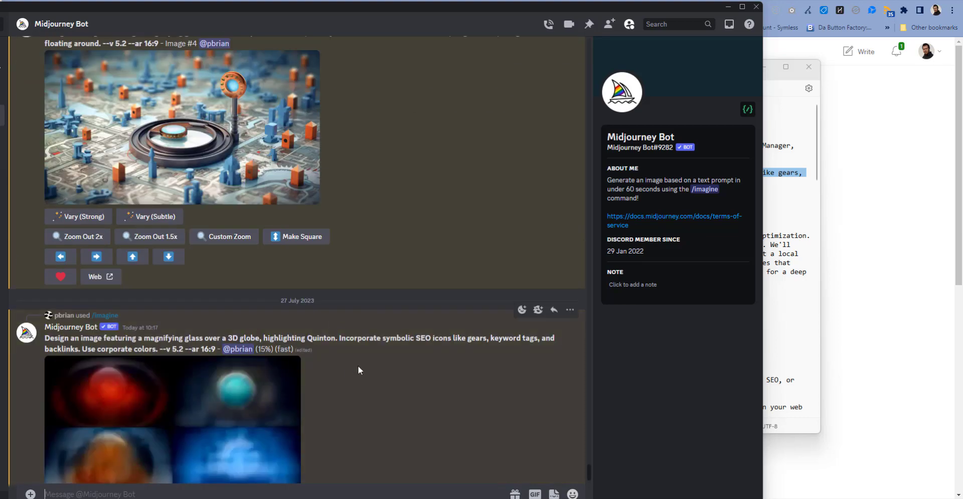
pyautogui.scroll(-1, 358, 367)
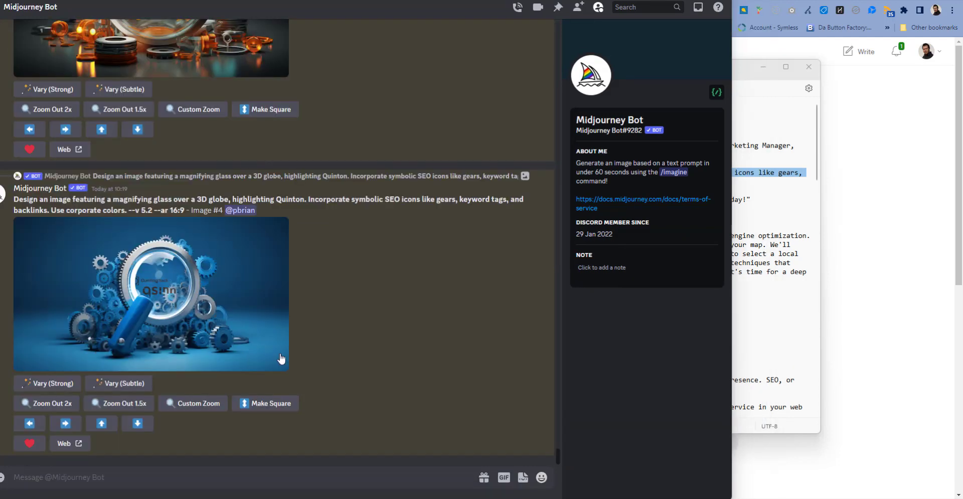
# Step: Review the upscaled Quinton images in the Midjourney Bot chat
pyautogui.scroll(10, 281, 359)
pyautogui.scroll(4, 282, 359)
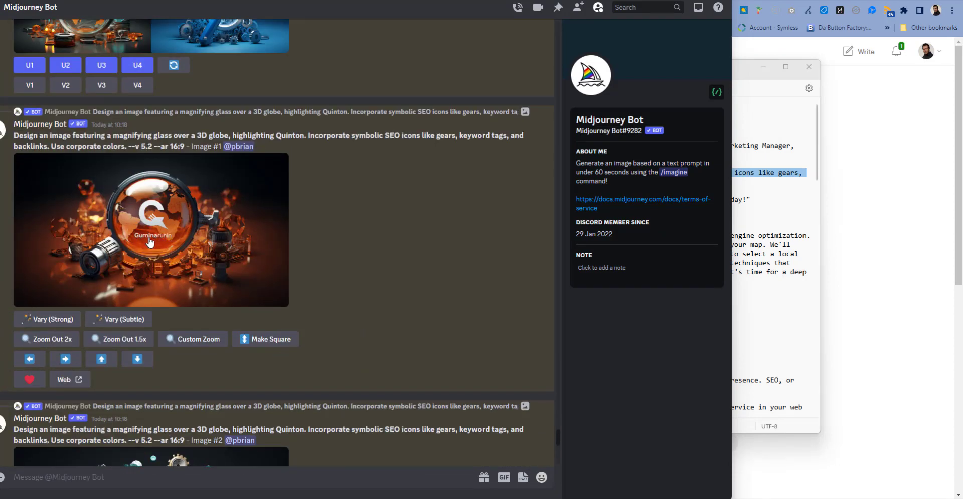
pyautogui.scroll(-2, 158, 243)
pyautogui.scroll(-4, 158, 244)
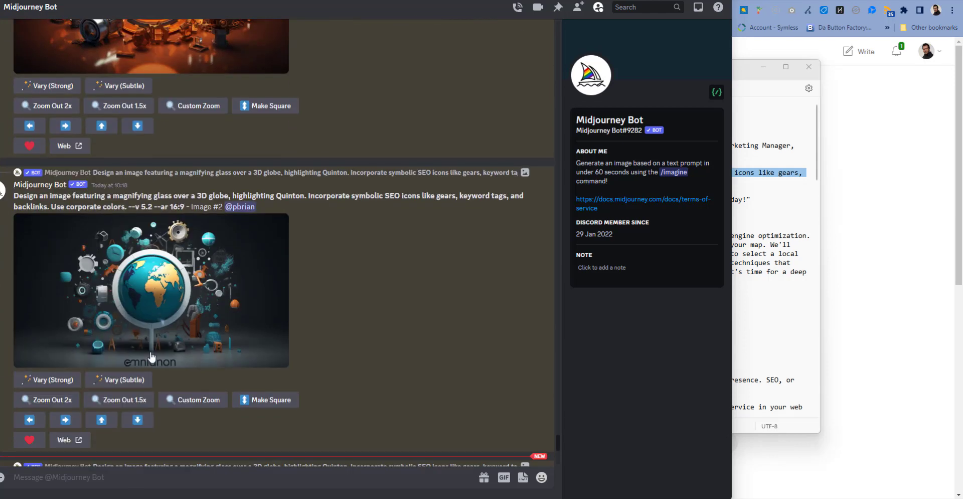
pyautogui.scroll(-9, 153, 356)
pyautogui.scroll(-6, 183, 321)
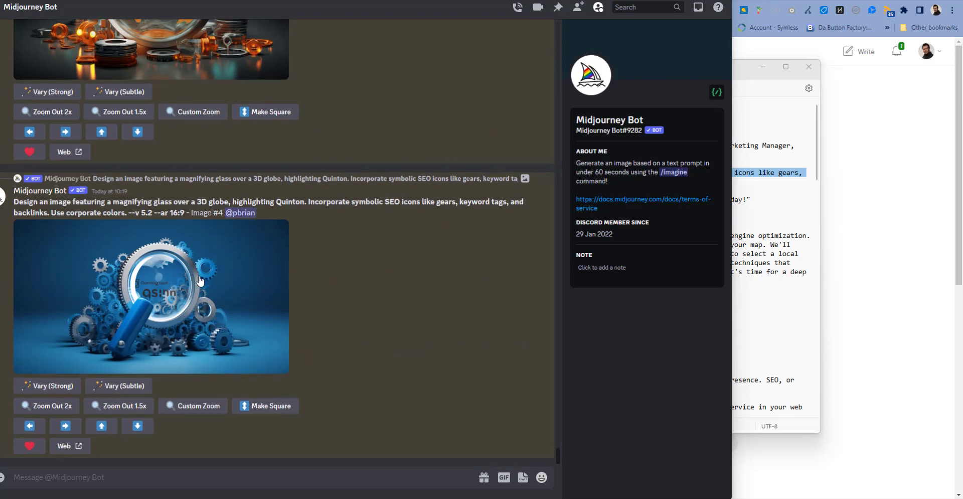
pyautogui.scroll(15, 201, 280)
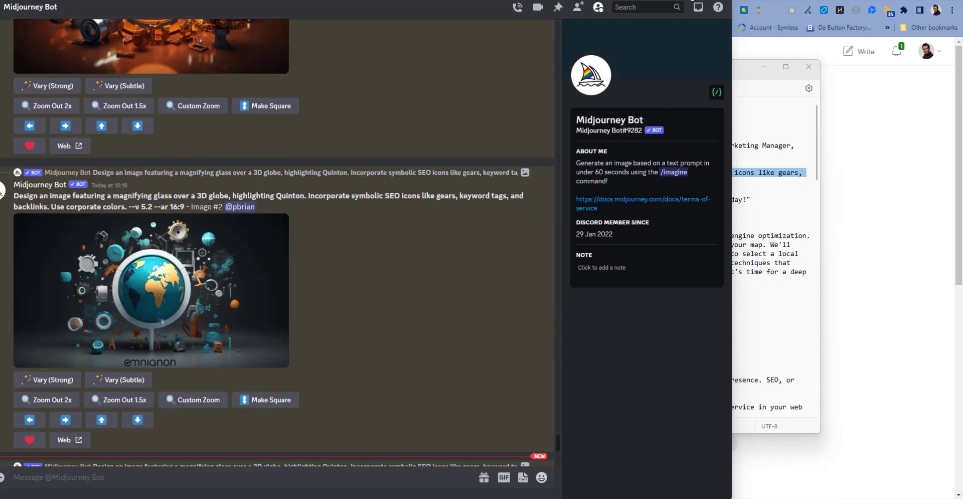
# Step: Switch to the Quinton text file in Notepad and copy the article from its "Seo Company And Services Quinton" heading to the end
pyautogui.hotkey('alt', 'Tab')
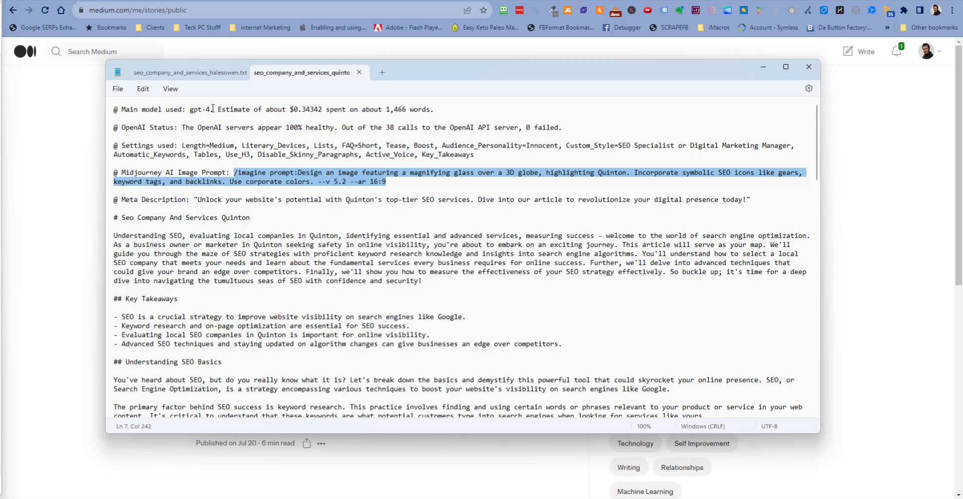
pyautogui.moveTo(206, 107); pyautogui.dragTo(211, 108)
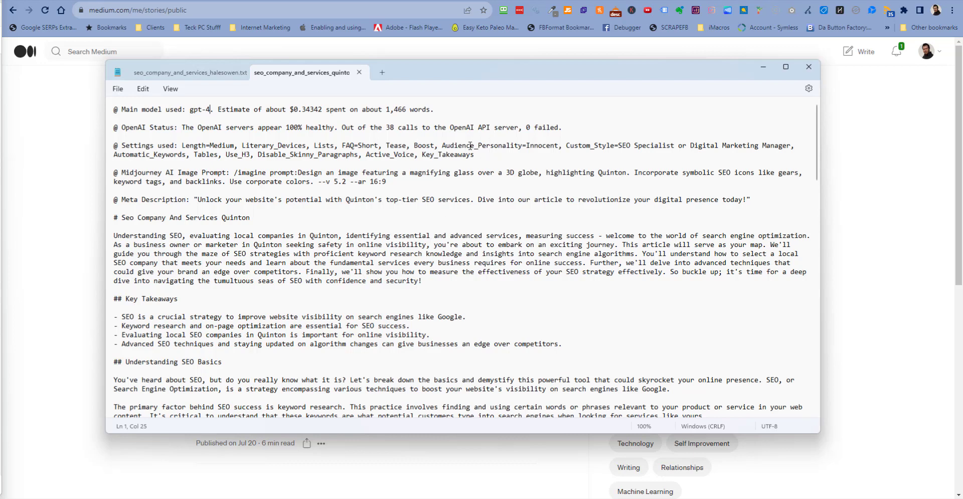
pyautogui.moveTo(462, 76); pyautogui.dragTo(466, 76)
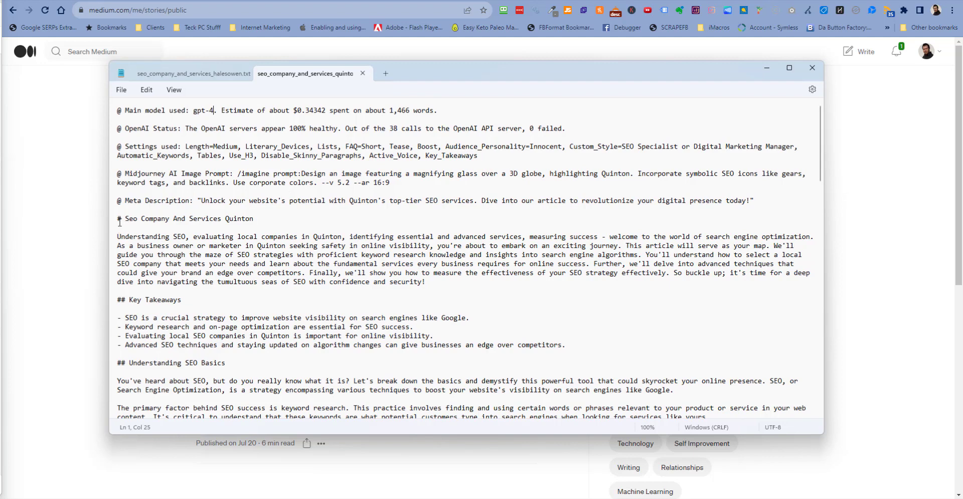
pyautogui.moveTo(120, 221); pyautogui.dragTo(477, 489)
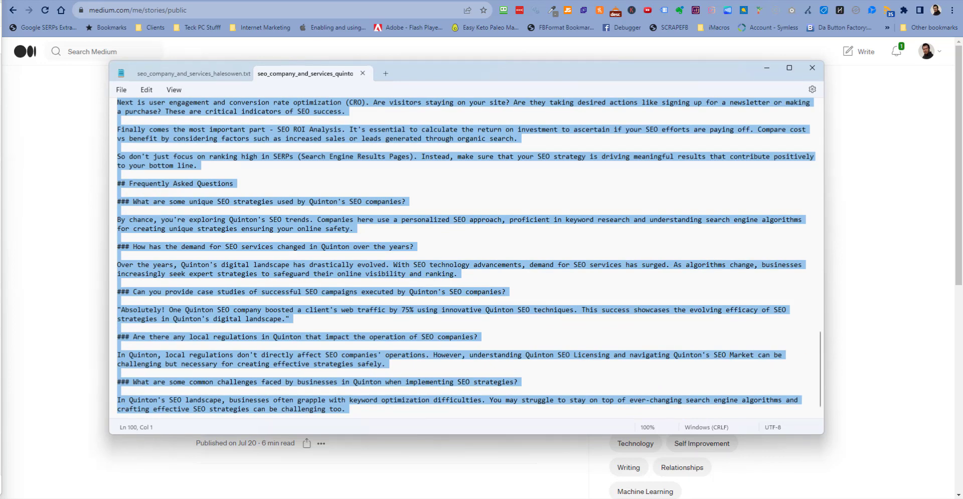
# Step: Start a new Medium story in the browser and replace the Markdown in the markdowntohtml.com converter with the copied Quinton article
pyautogui.click(241, 0)
pyautogui.click(435, 110)
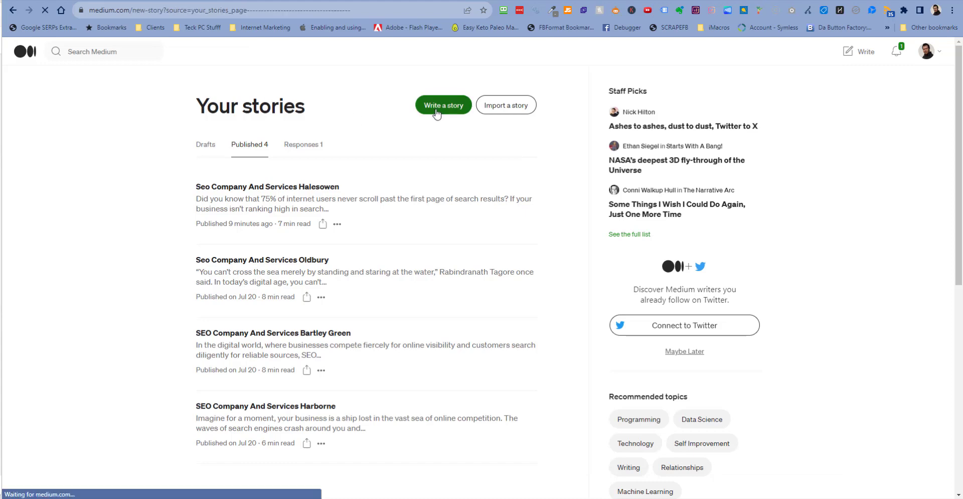
pyautogui.click(341, 0)
pyautogui.click(272, 210)
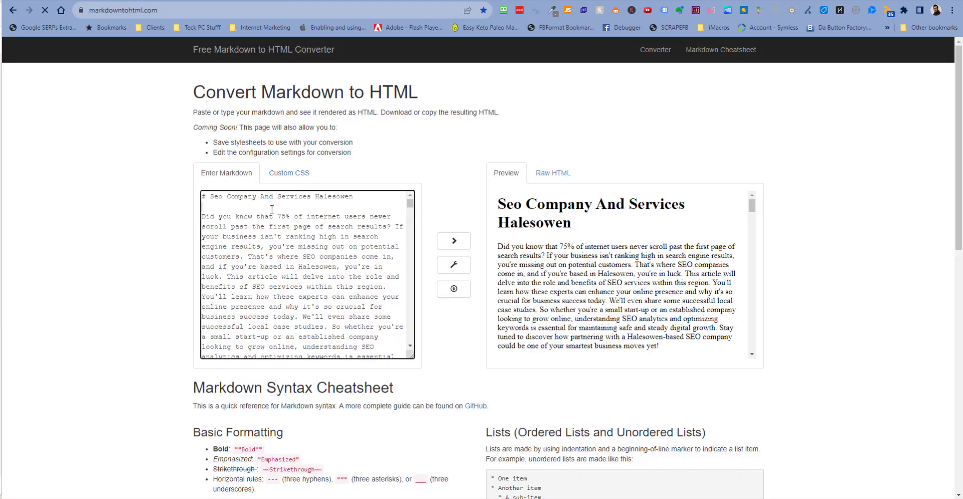
pyautogui.hotkey('ctrl', 'a')
pyautogui.hotkey('ctrl', 'v')
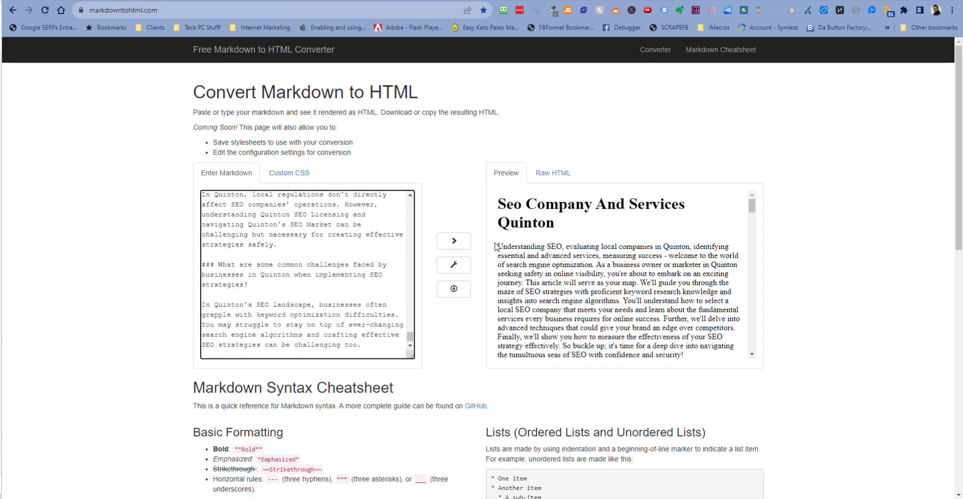
# Step: Copy the converter's entire rendered preview and paste it into the body of the new Medium story
pyautogui.click(575, 230)
pyautogui.hotkey('ctrl', 'a')
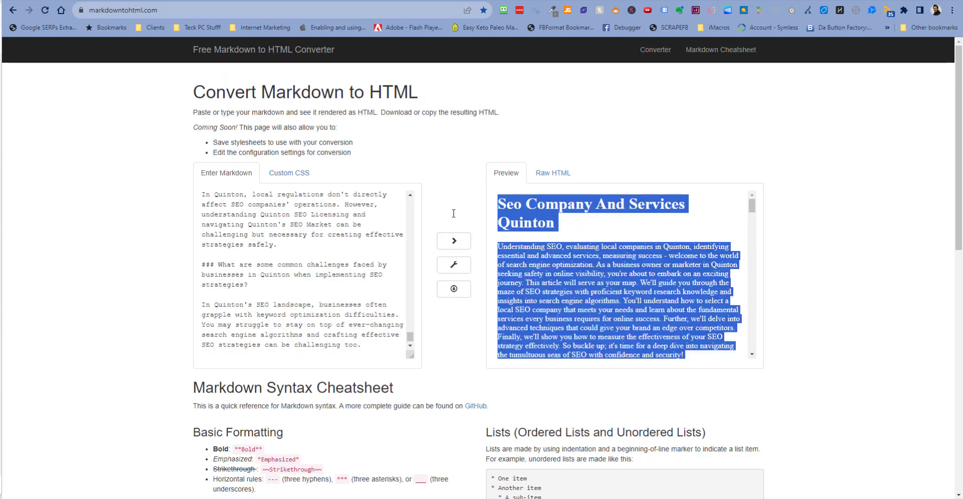
pyautogui.hotkey('ctrl', 'Tab')
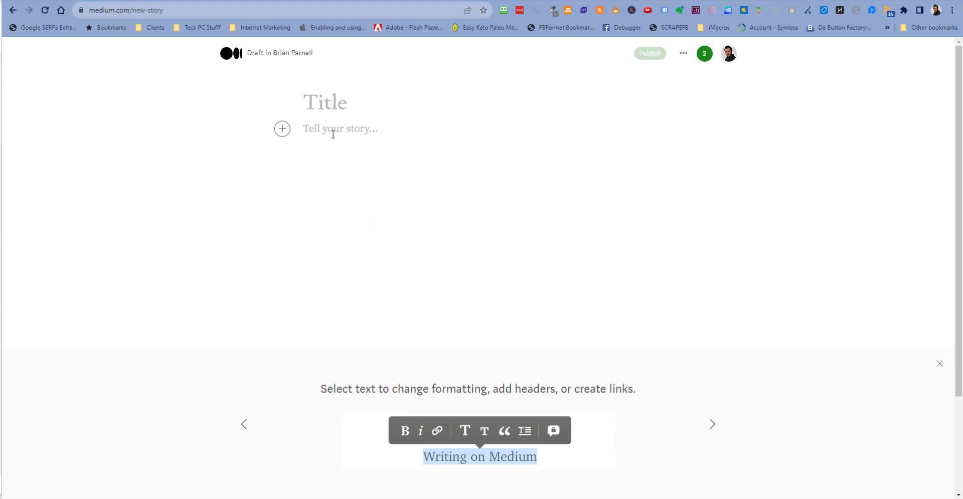
pyautogui.hotkey('ctrl', 'v')
# Step: Move the "Seo Company And Services Quinton" heading from the top of the story body into the story's title
pyautogui.scroll(15, 371, 231)
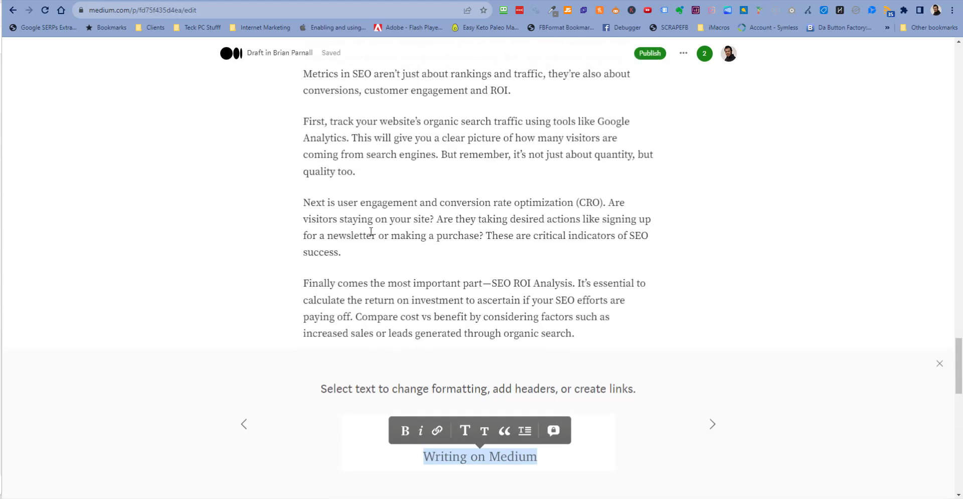
pyautogui.scroll(10, 372, 231)
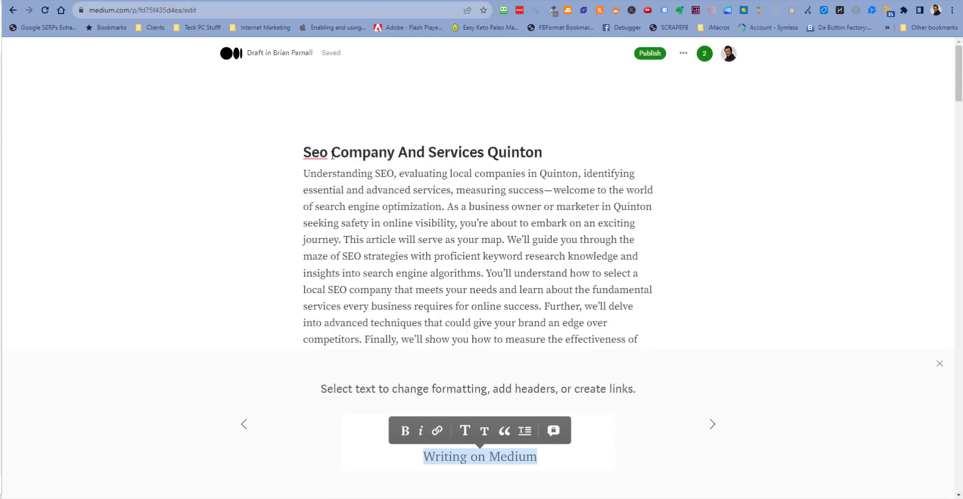
pyautogui.moveTo(534, 152); pyautogui.dragTo(360, 152)
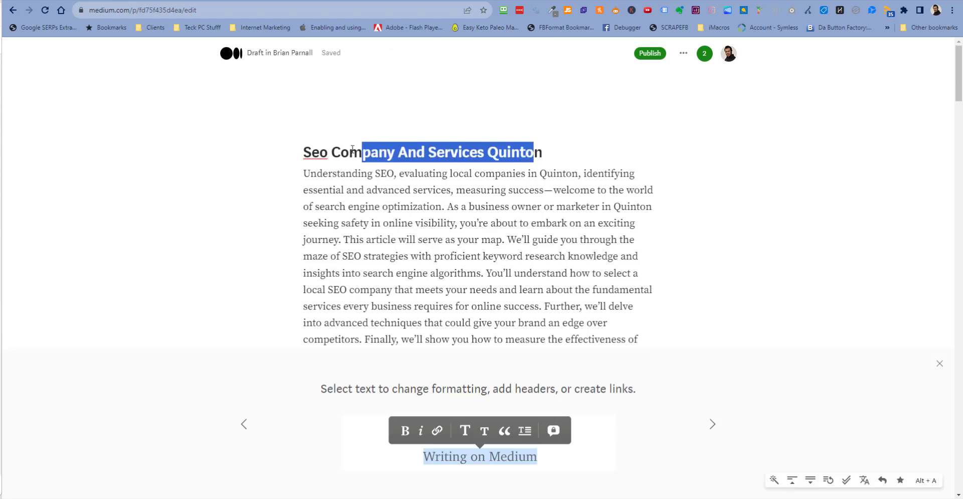
pyautogui.moveTo(543, 152); pyautogui.dragTo(303, 150)
pyautogui.hotkey('ctrl', 'c')
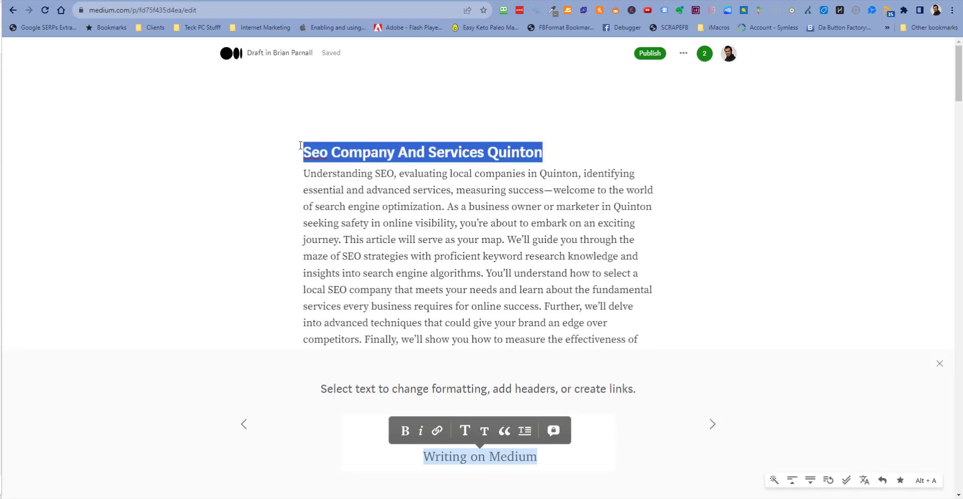
pyautogui.press('BackSpace')
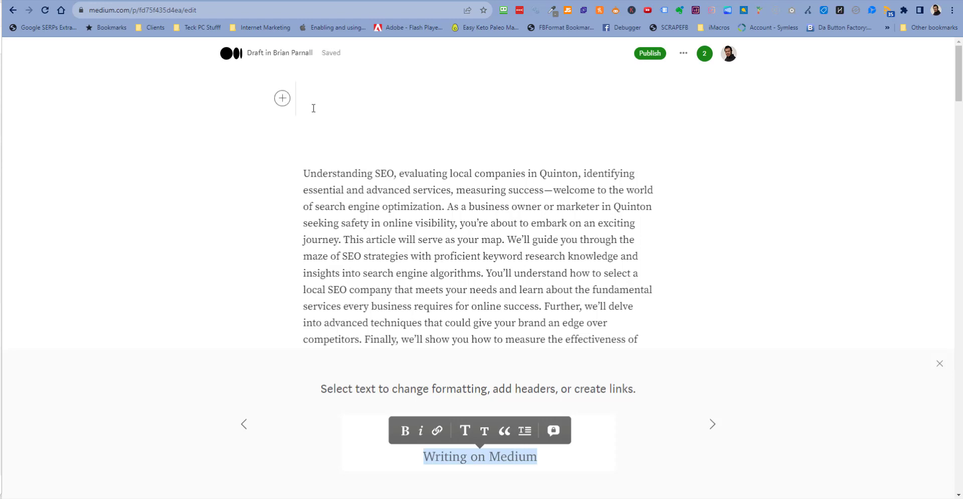
pyautogui.hotkey('ctrl', 'v')
# Step: Insert the image seo quinton.png from Downloads between the story title and the first paragraph
pyautogui.click(303, 173)
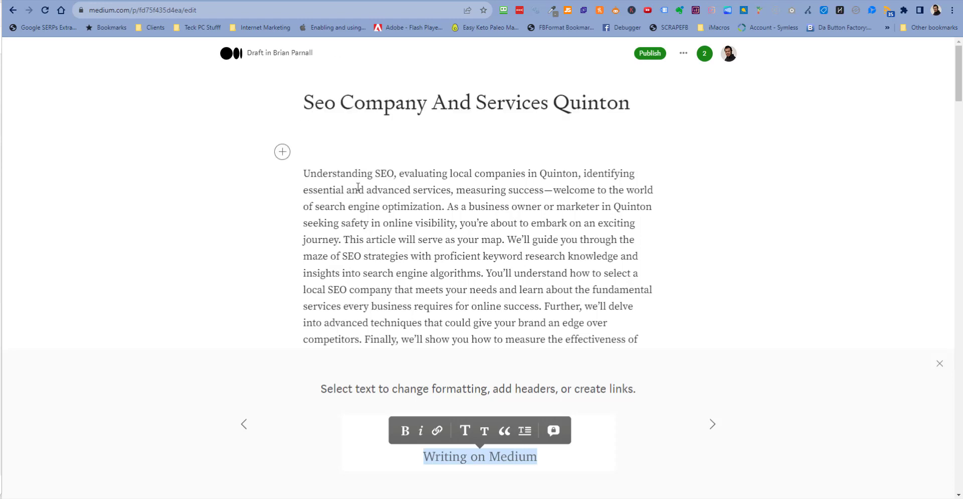
pyautogui.click(282, 152)
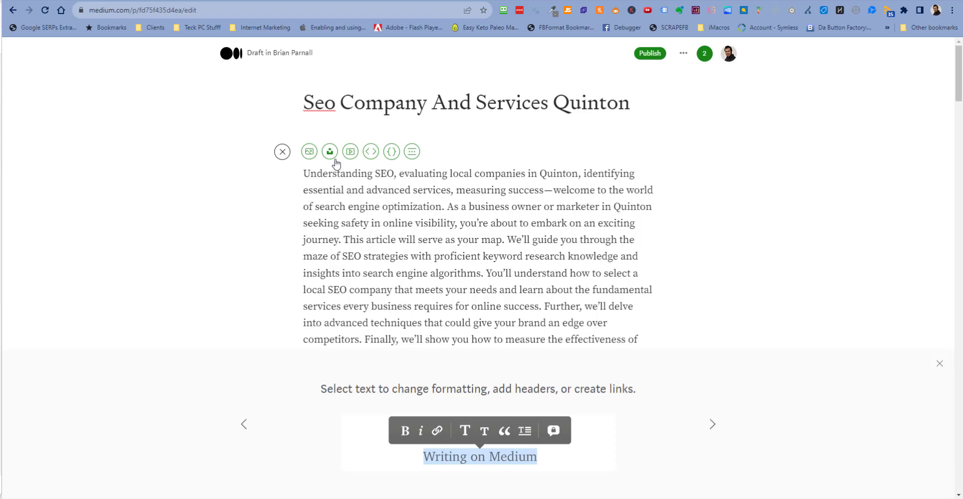
pyautogui.click(309, 151)
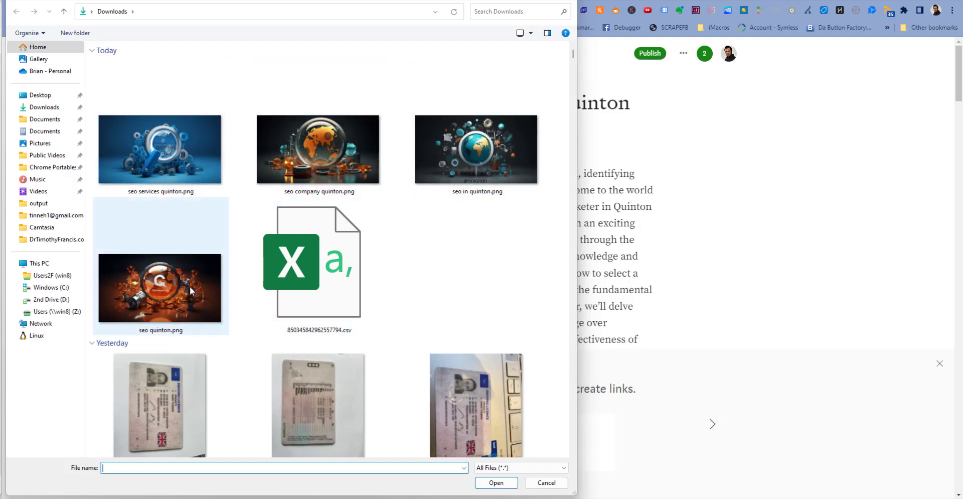
pyautogui.click(166, 288)
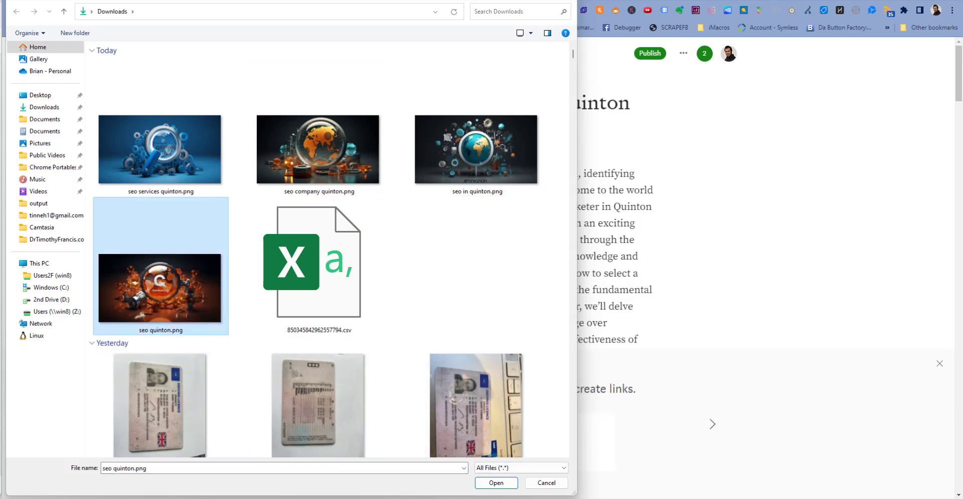
pyautogui.click(496, 482)
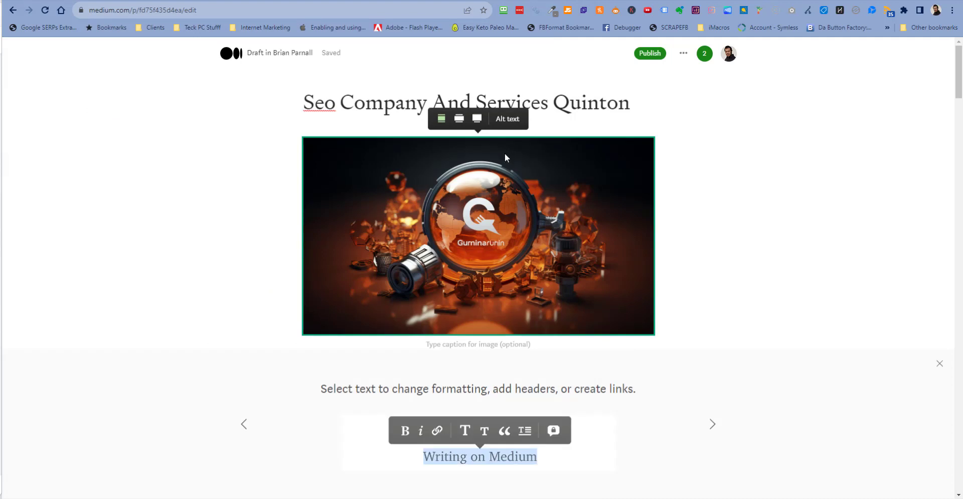
# Step: Display the inserted image at full page width and save its alternative text as "seo quinton"
pyautogui.click(477, 119)
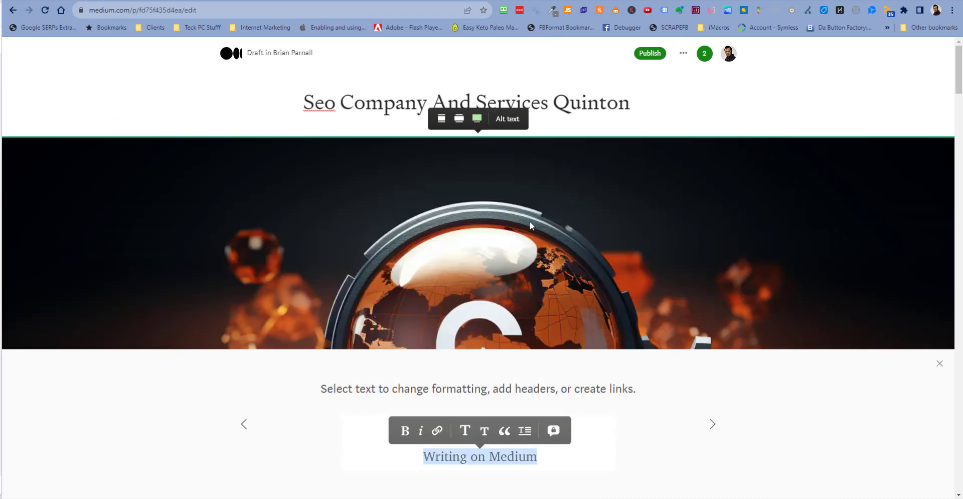
pyautogui.click(506, 120)
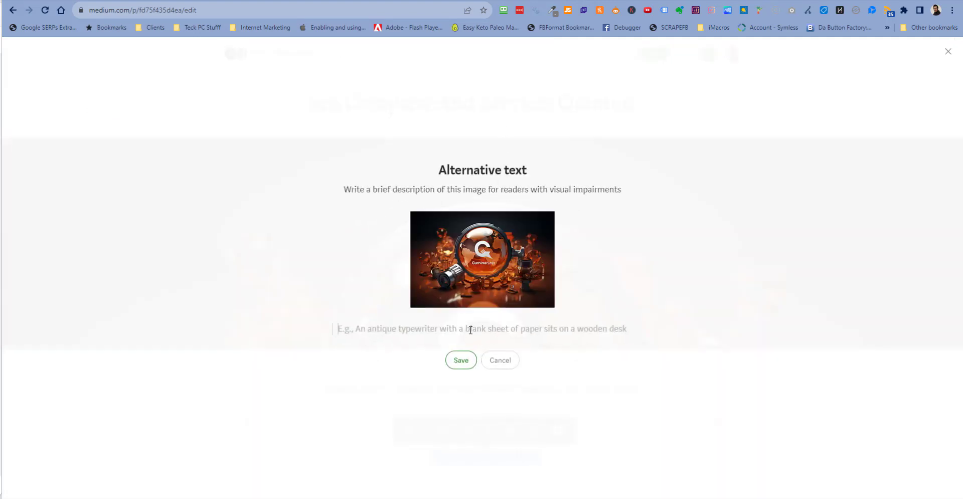
pyautogui.write('seo qu')
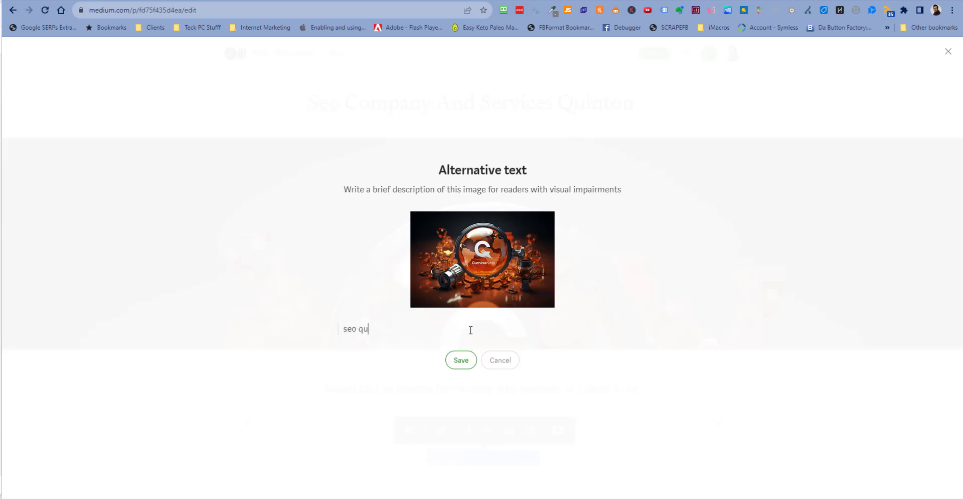
pyautogui.write('inton')
pyautogui.click(460, 360)
# Step: Insert the image seo company quinton.png from Downloads just above the "Essential SEO Services Every Business Needs" heading
pyautogui.scroll(-8, 499, 344)
pyautogui.scroll(-20, 501, 344)
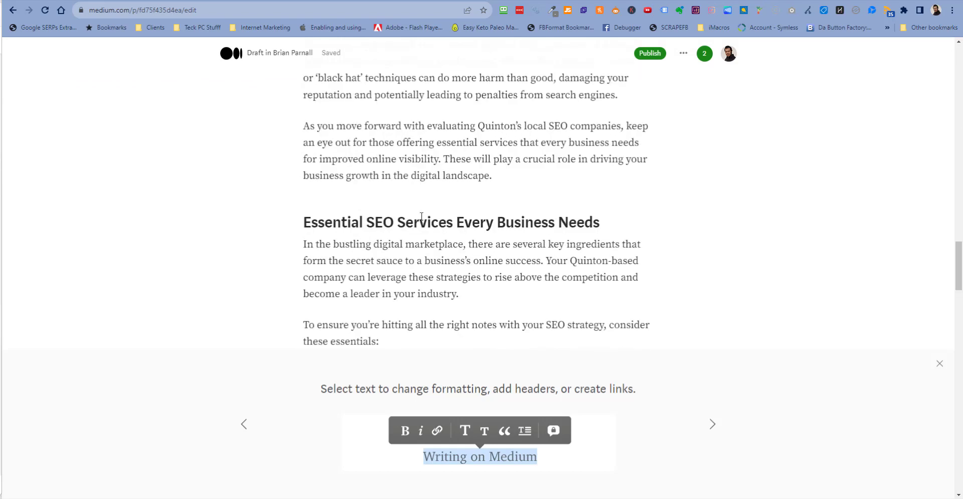
pyautogui.click(385, 196)
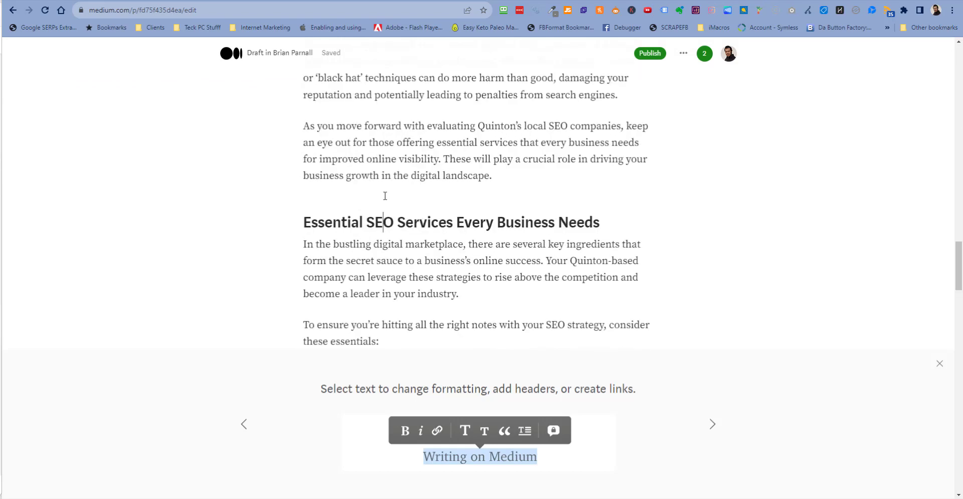
pyautogui.click(515, 176)
pyautogui.press('Return')
pyautogui.click(283, 207)
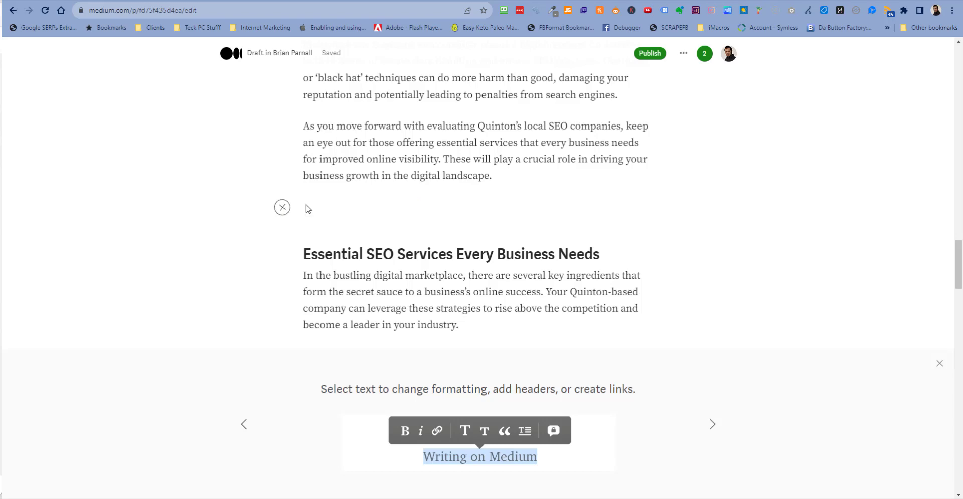
pyautogui.click(308, 209)
pyautogui.click(327, 148)
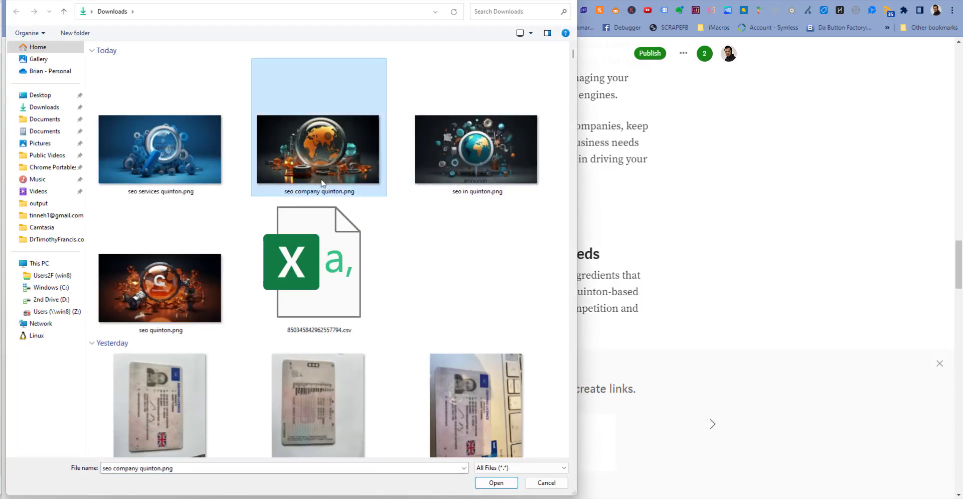
pyautogui.click(494, 483)
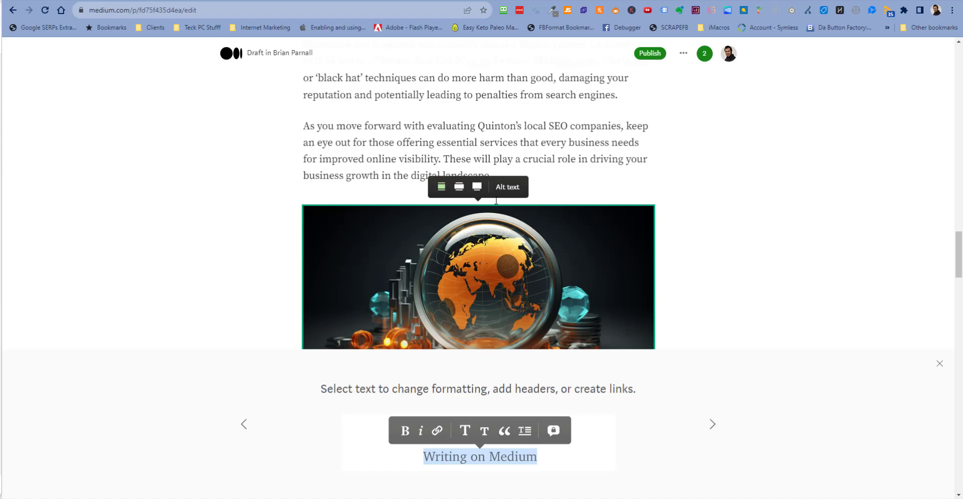
# Step: Widen the inserted globe image beyond the text column and save its alternative text as "seo company quinton"
pyautogui.click(508, 186)
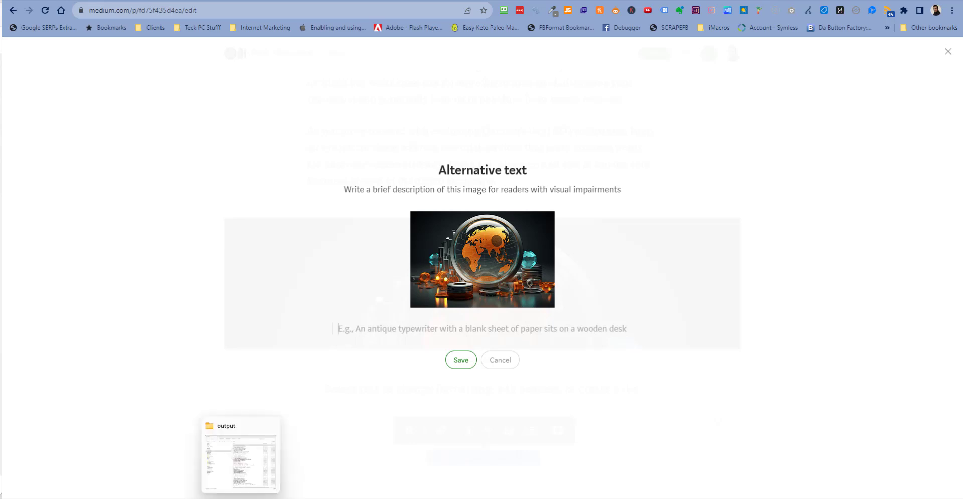
pyautogui.click(238, 498)
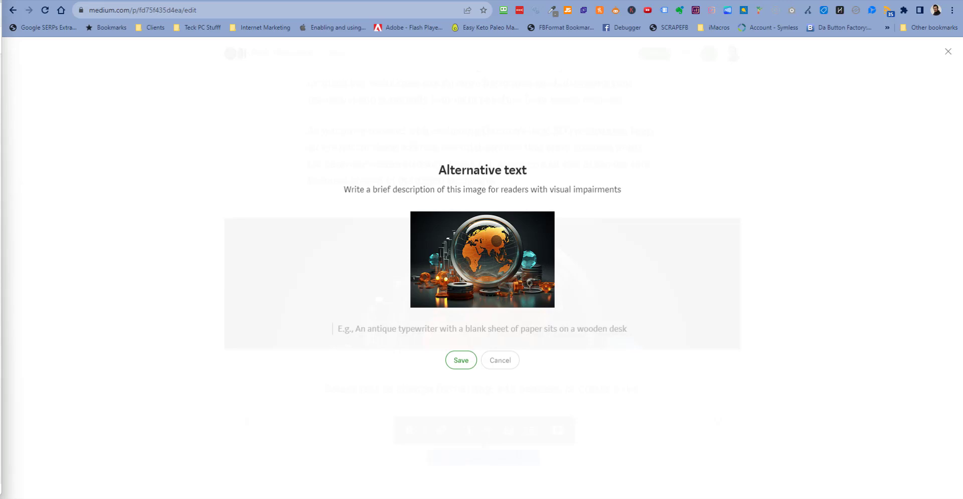
pyautogui.click(473, 332)
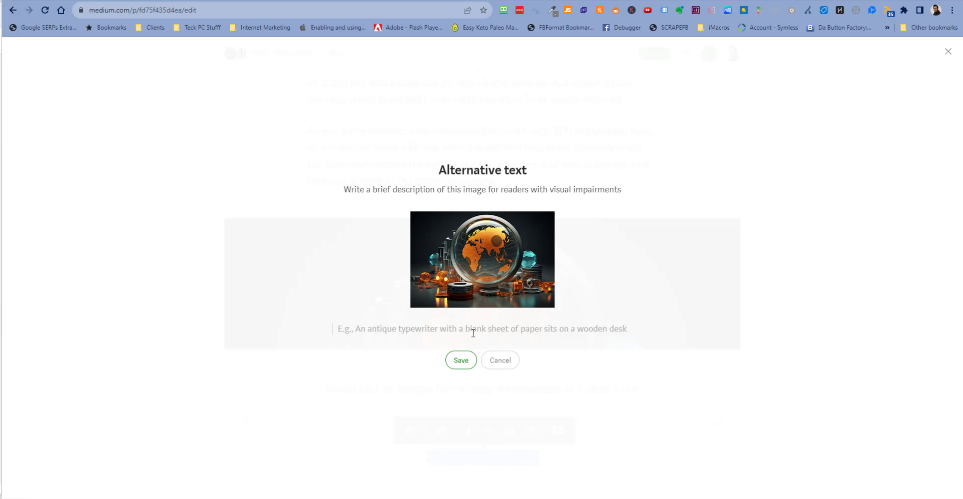
pyautogui.write('seo compa')
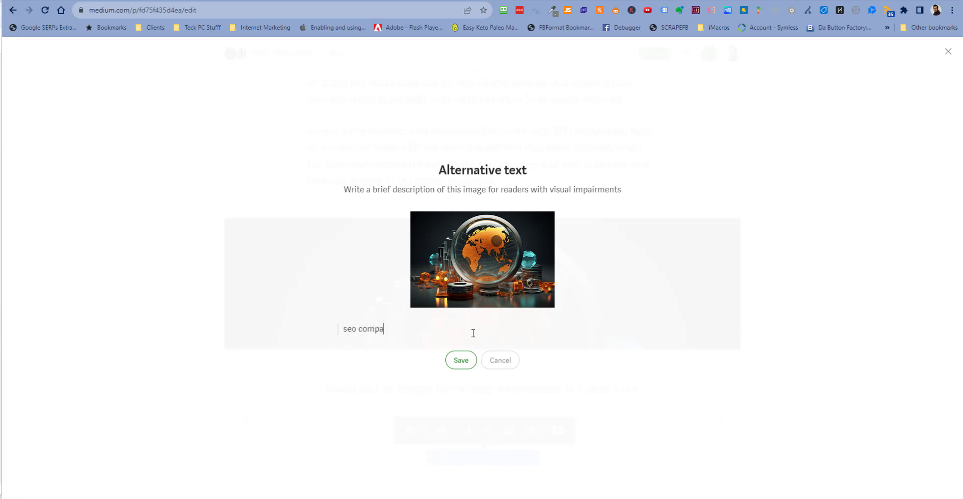
pyautogui.write('ny quinton')
pyautogui.click(461, 360)
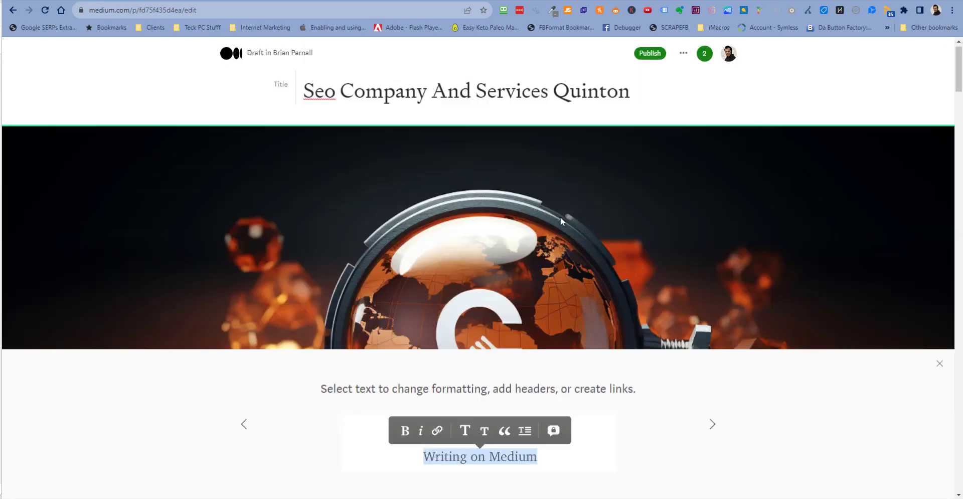
# Step: Select "SEO companies in Quinton" under Key Takeaways and copy the live page address of "Quinton SEO Company & Services: Get Found Online Now" from WordPress
pyautogui.scroll(-10, 649, 151)
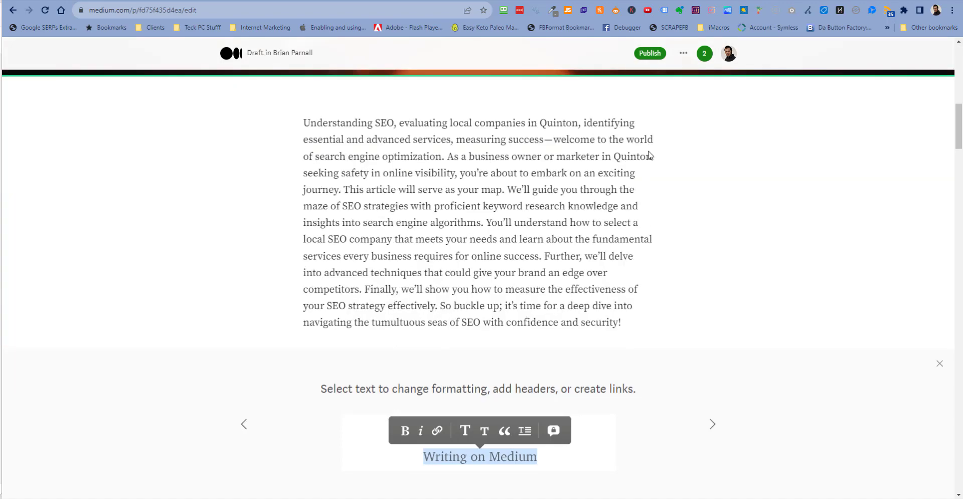
pyautogui.scroll(6, 647, 160)
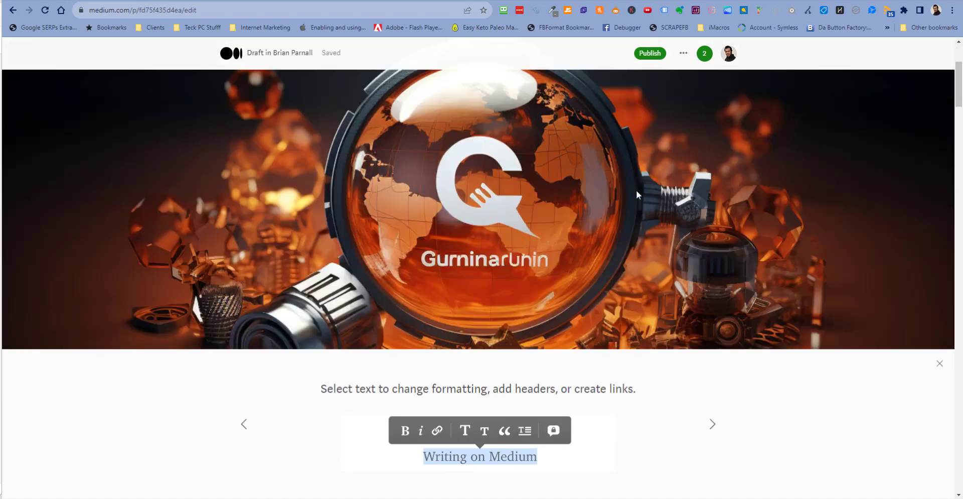
pyautogui.scroll(-8, 638, 195)
pyautogui.scroll(5, 653, 180)
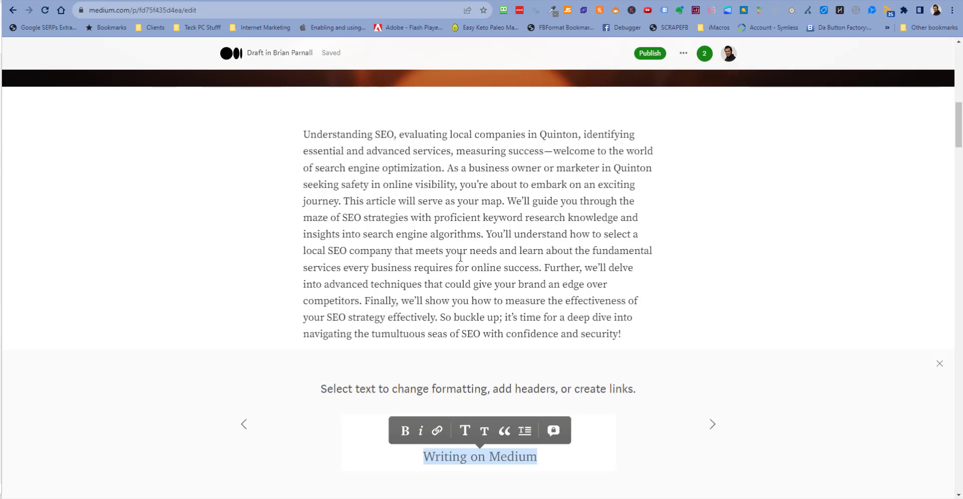
pyautogui.scroll(-5, 461, 257)
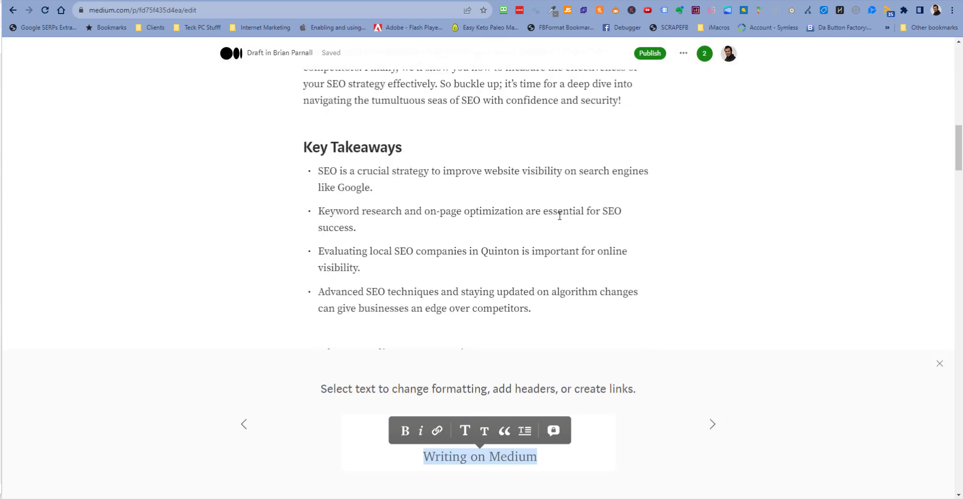
pyautogui.moveTo(396, 252); pyautogui.dragTo(519, 252)
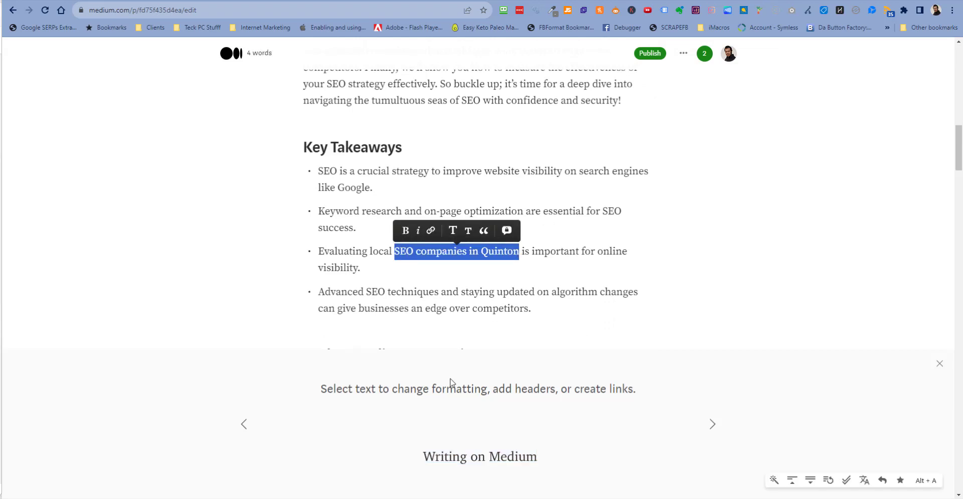
pyautogui.click(431, 231)
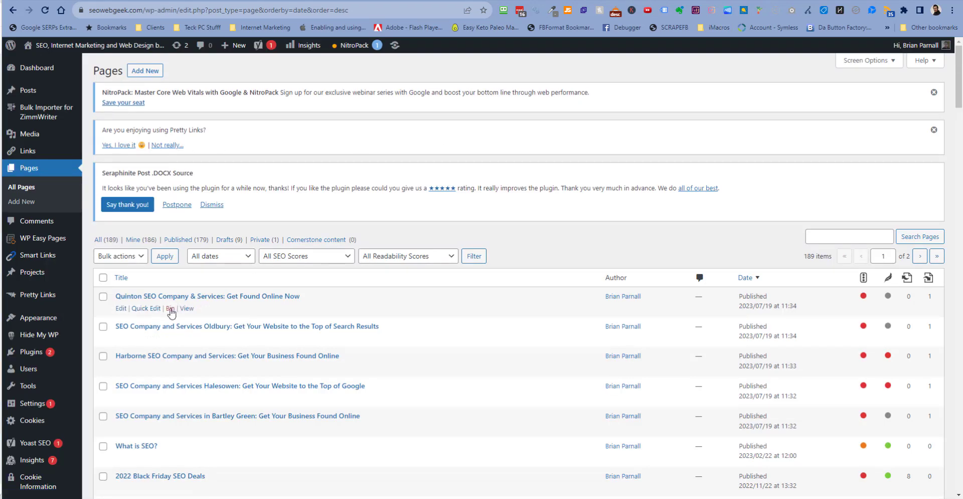
pyautogui.rightClick(189, 310)
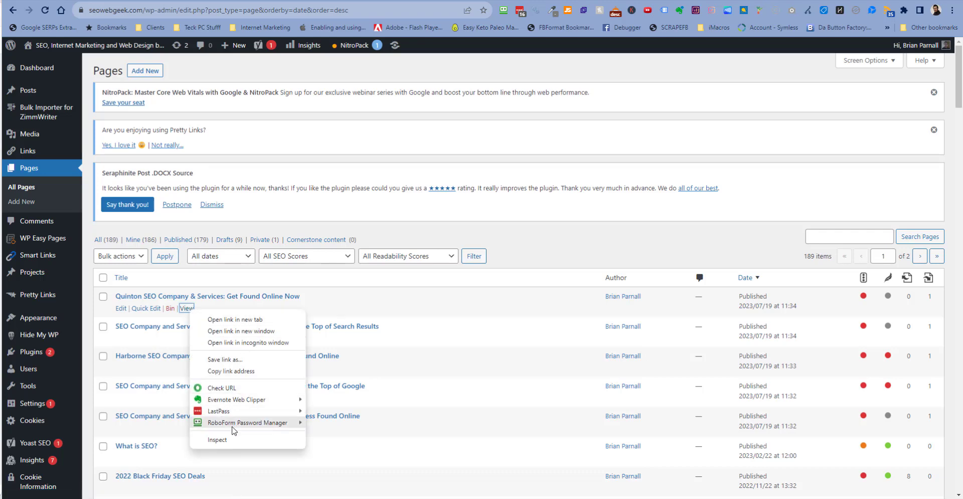
pyautogui.click(238, 371)
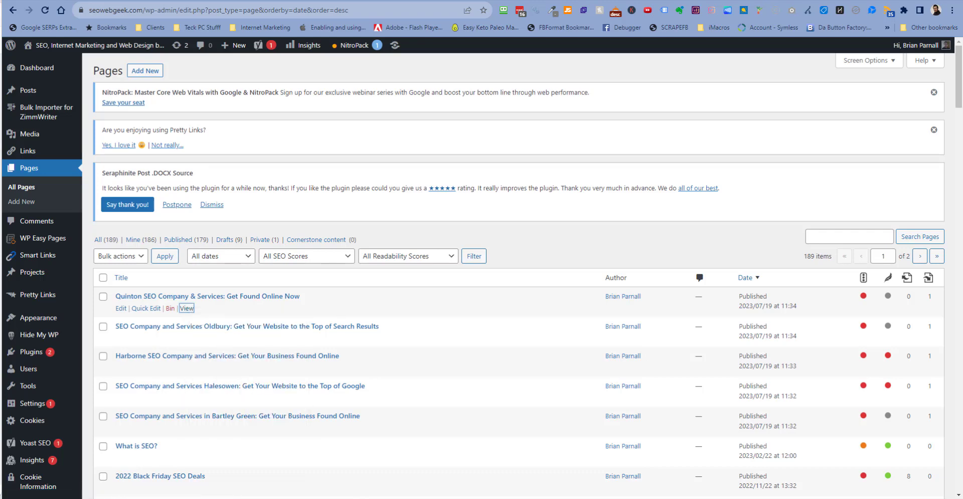
# Step: Return to the Medium draft and link the selected phrase "SEO companies in Quinton" to the copied page address
pyautogui.click(557, 0)
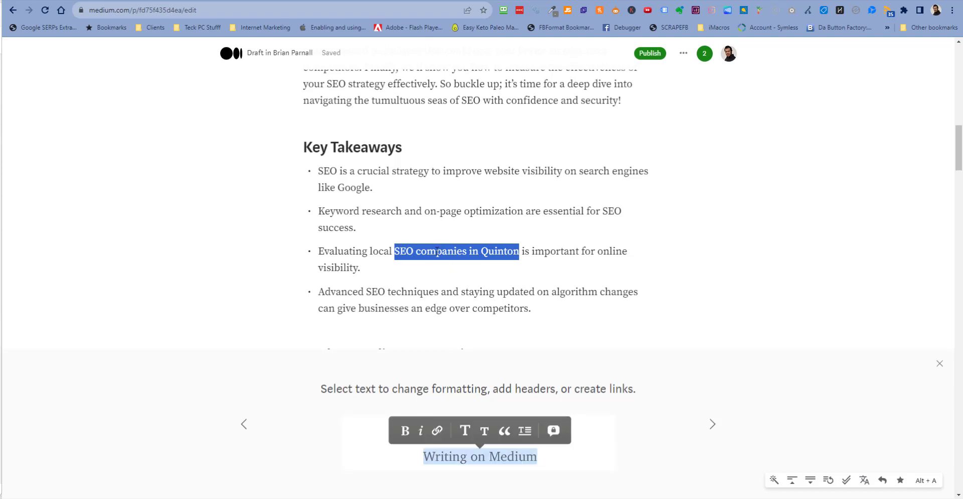
pyautogui.click(432, 227)
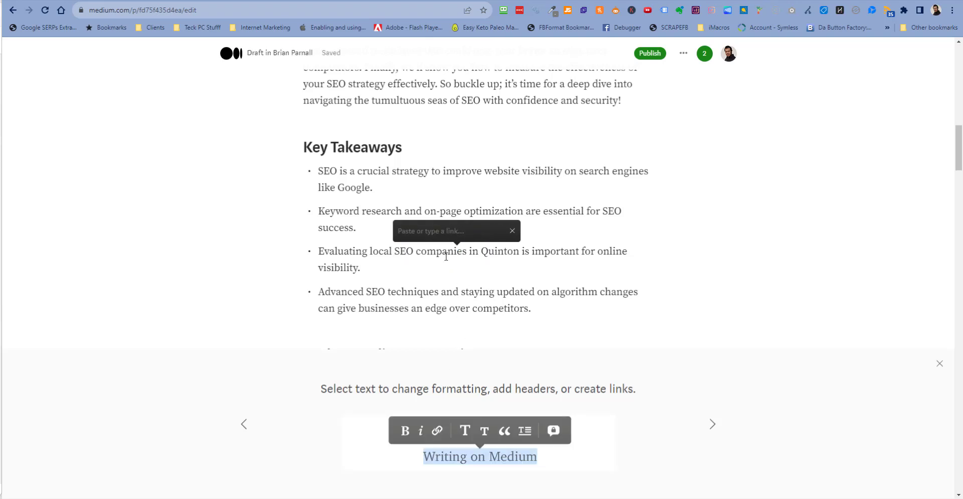
pyautogui.hotkey('ctrl', 'v')
pyautogui.press('Return')
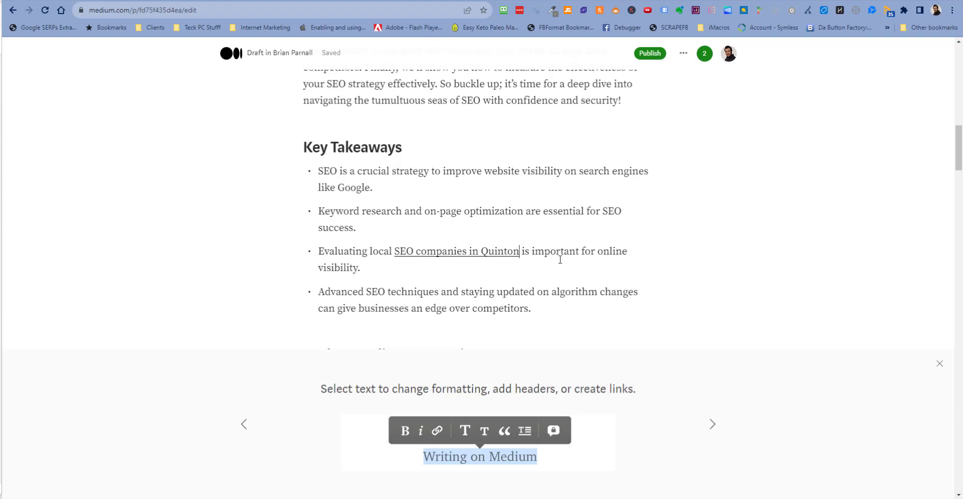
# Step: Publish the story immediately without topics and tweet its link with the prefilled announcement text
pyautogui.click(654, 57)
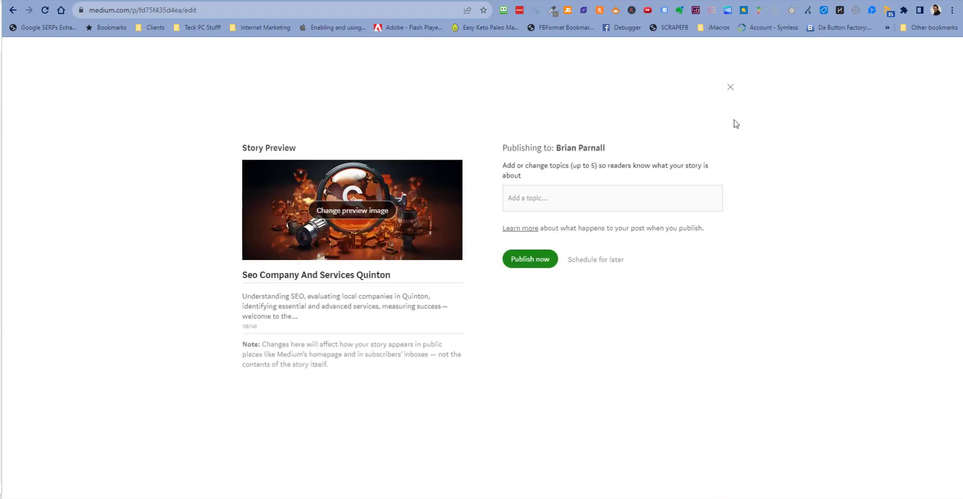
pyautogui.click(532, 259)
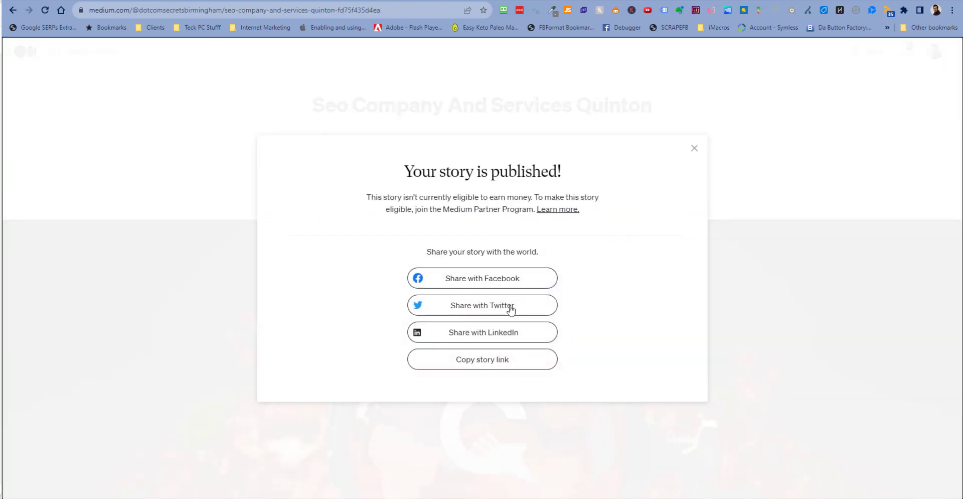
pyautogui.click(508, 305)
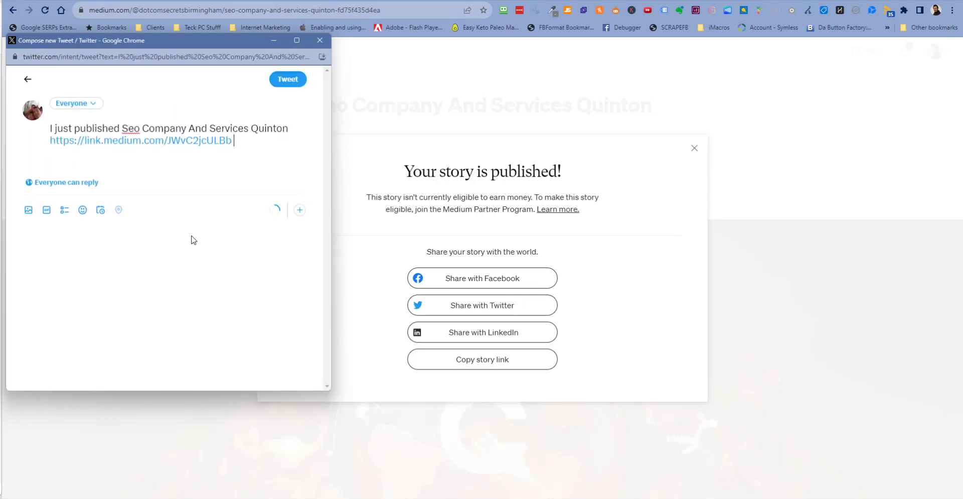
pyautogui.click(284, 80)
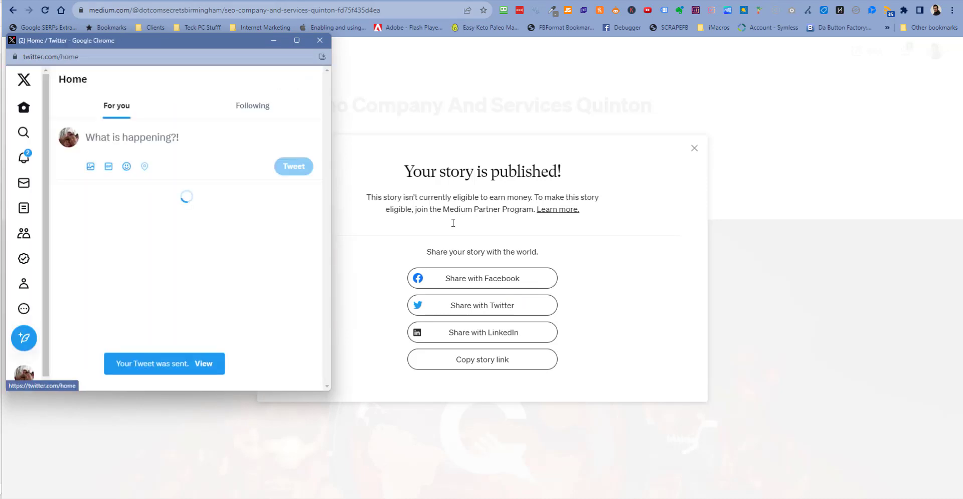
# Step: Share the story in a LinkedIn post with the text "SEO Quinton - continuing AI test" and close the sharing window
pyautogui.click(478, 337)
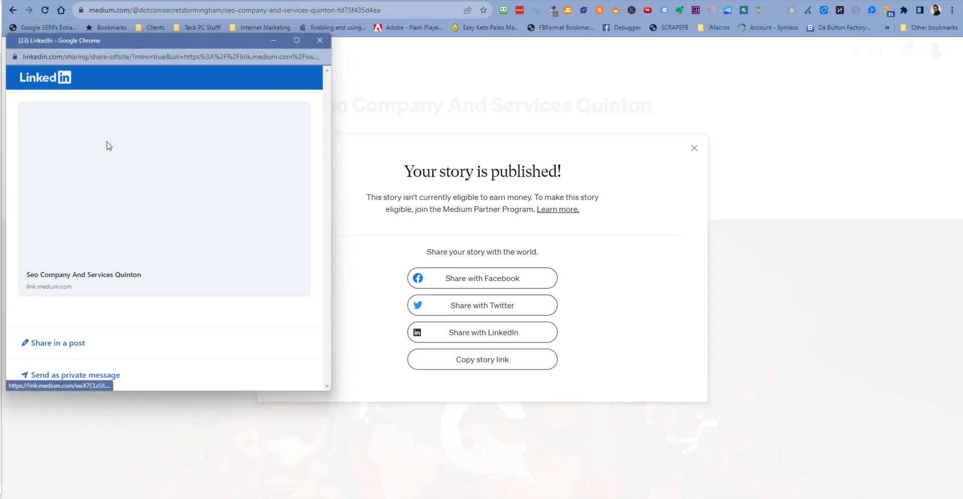
pyautogui.click(70, 342)
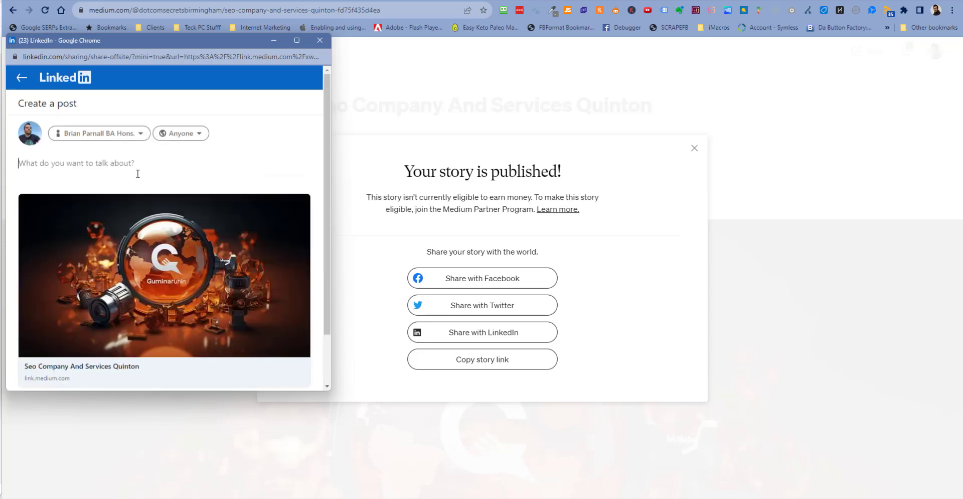
pyautogui.write('SE')
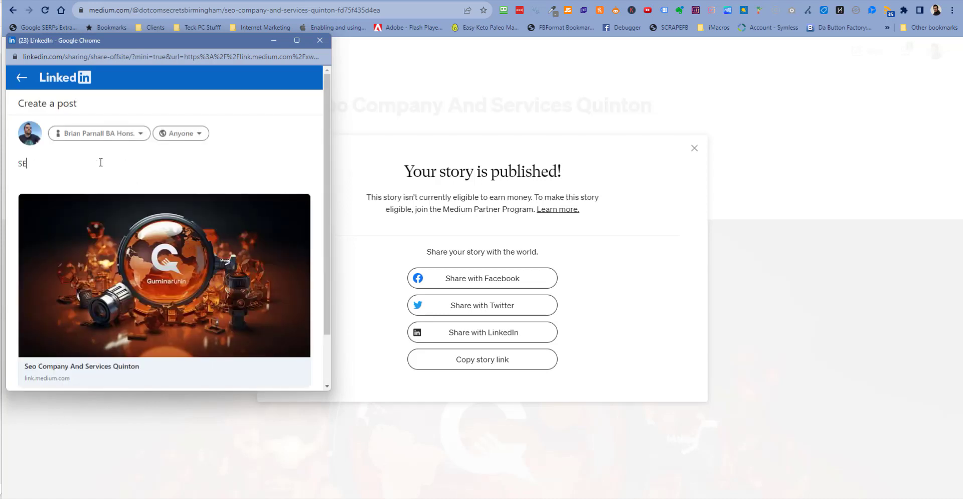
pyautogui.write('O Quinton - ')
pyautogui.write('continued')
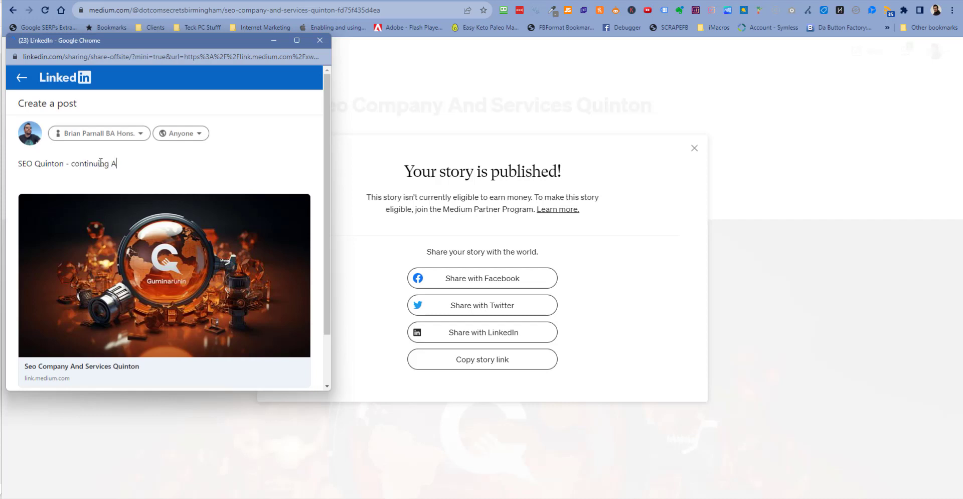
pyautogui.write(' AI test')
pyautogui.scroll(-2, 121, 196)
pyautogui.click(292, 376)
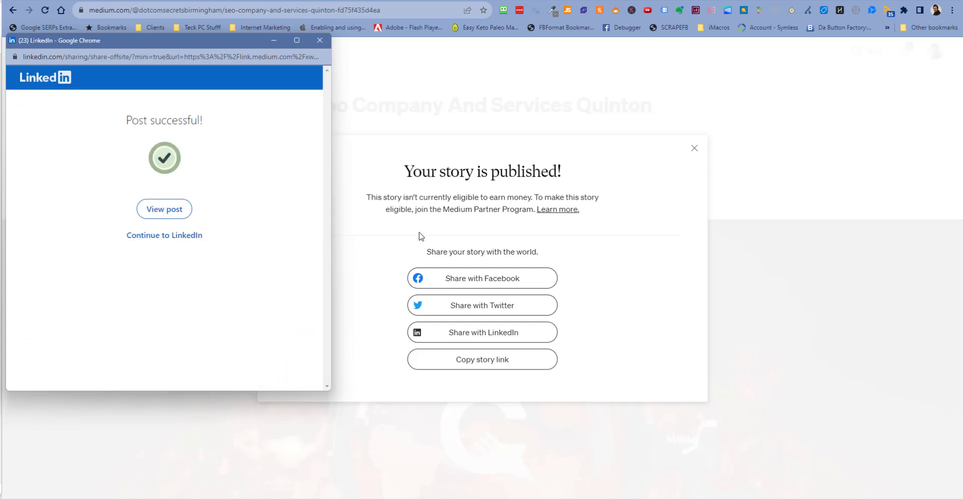
pyautogui.click(320, 40)
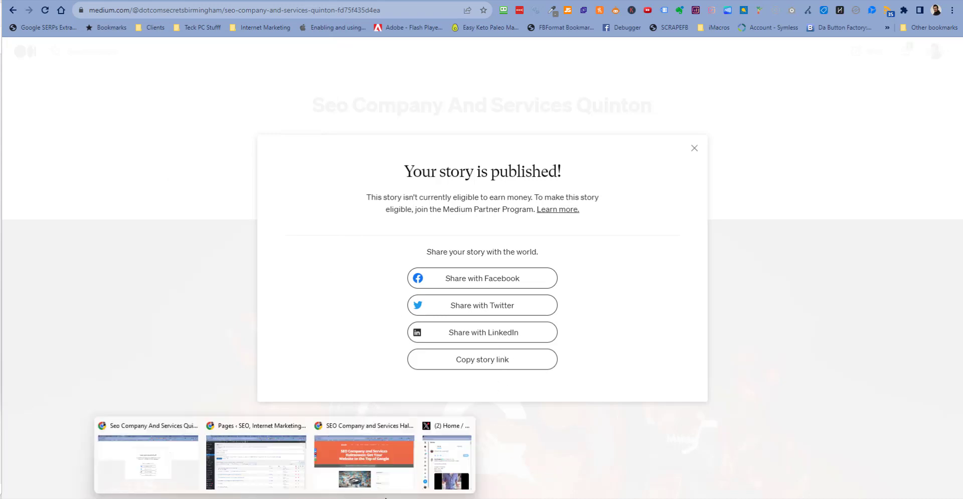
# Step: Move the Twitter window out of the way and dismiss the publication message to show the live story
pyautogui.click(447, 450)
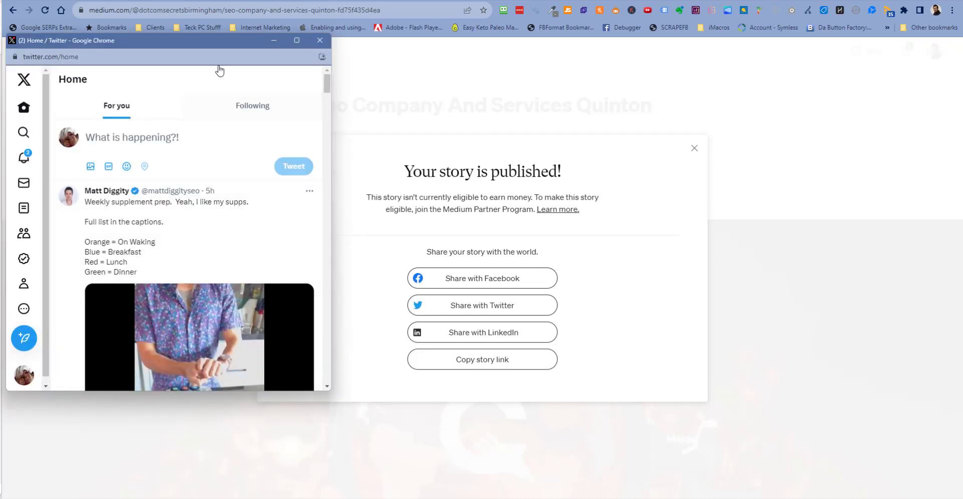
pyautogui.moveTo(218, 44); pyautogui.dragTo(0, 108)
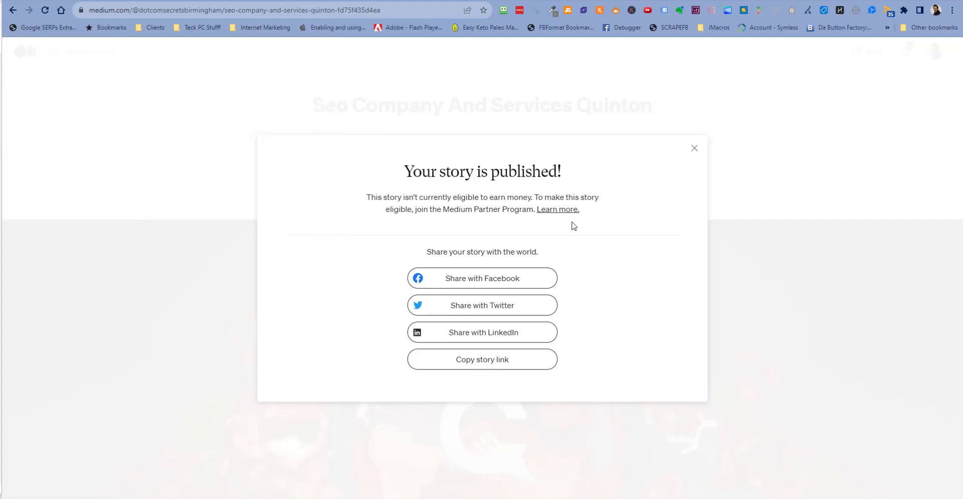
pyautogui.click(694, 148)
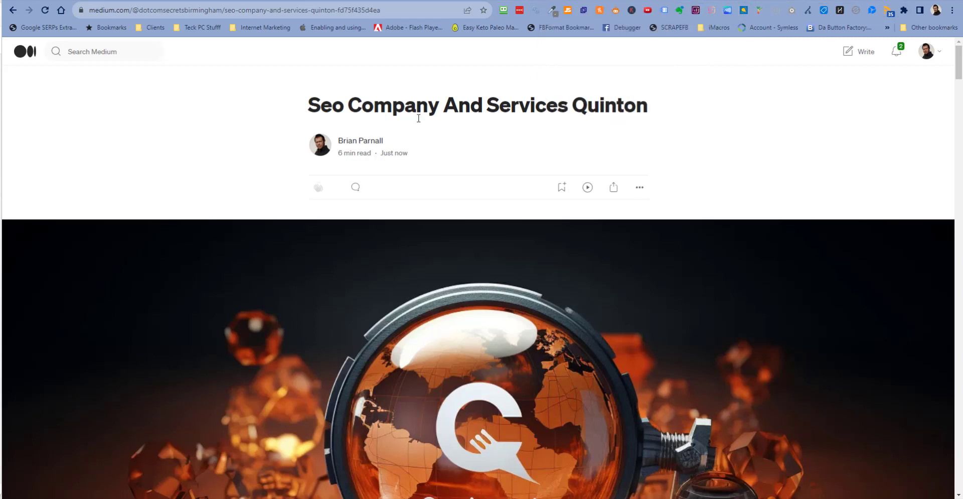
pyautogui.moveTo(288, 497)
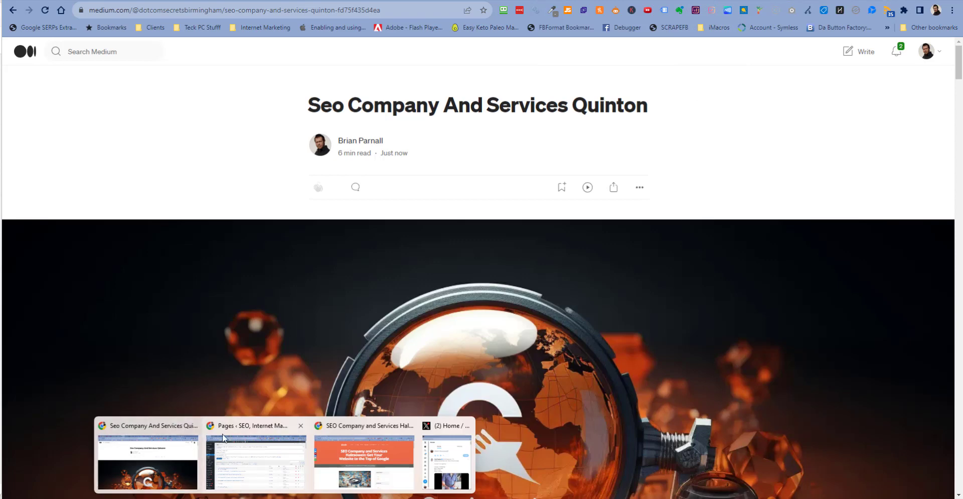
# Step: Switch to the WordPress pages list, open "Quinton SEO Company & Services: Get Found Online Now" for editing, and add a blank line above its first paragraph
pyautogui.click(242, 424)
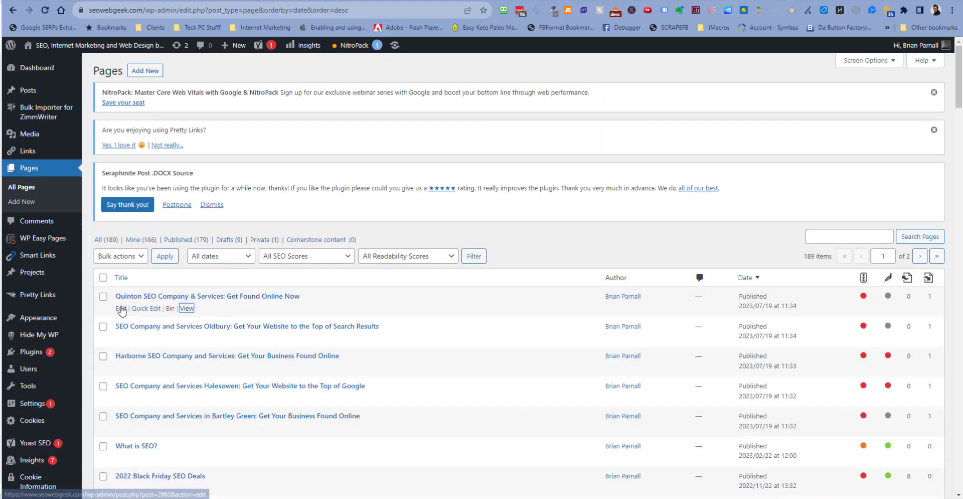
pyautogui.click(121, 309)
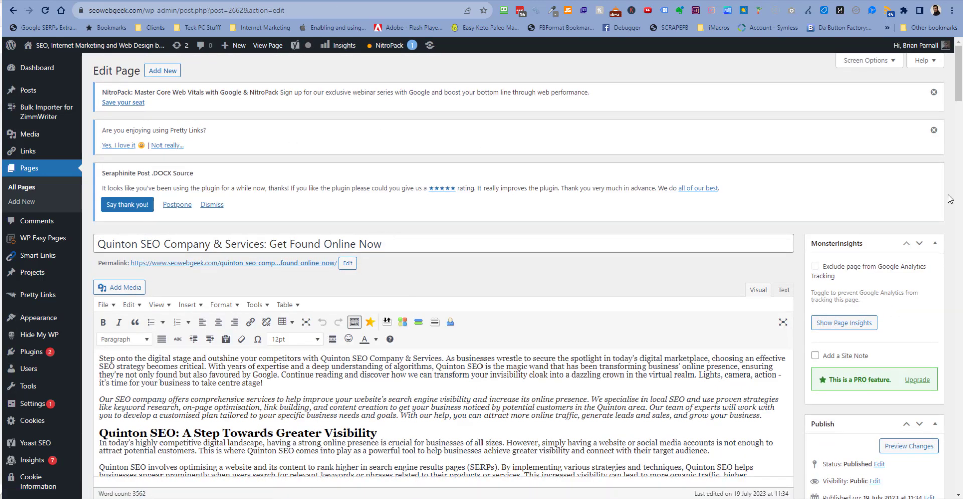
pyautogui.scroll(-6, 956, 99)
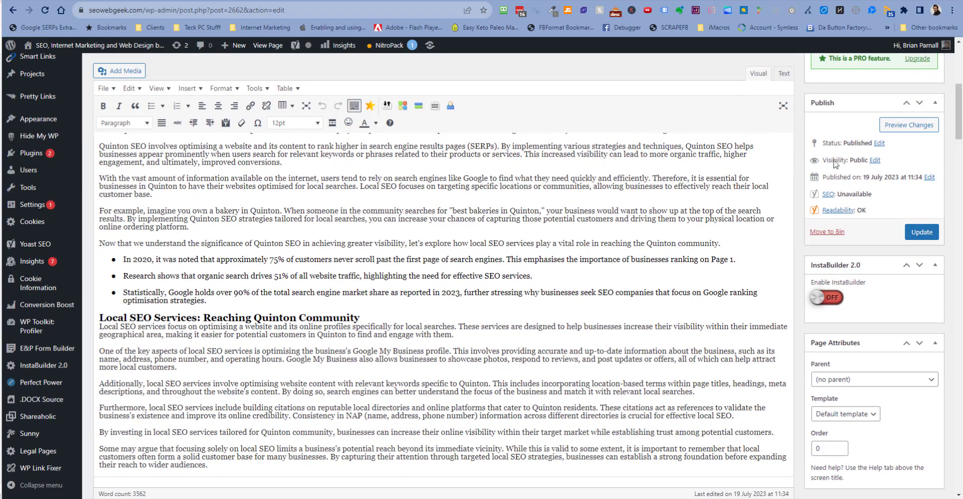
pyautogui.scroll(6, 567, 213)
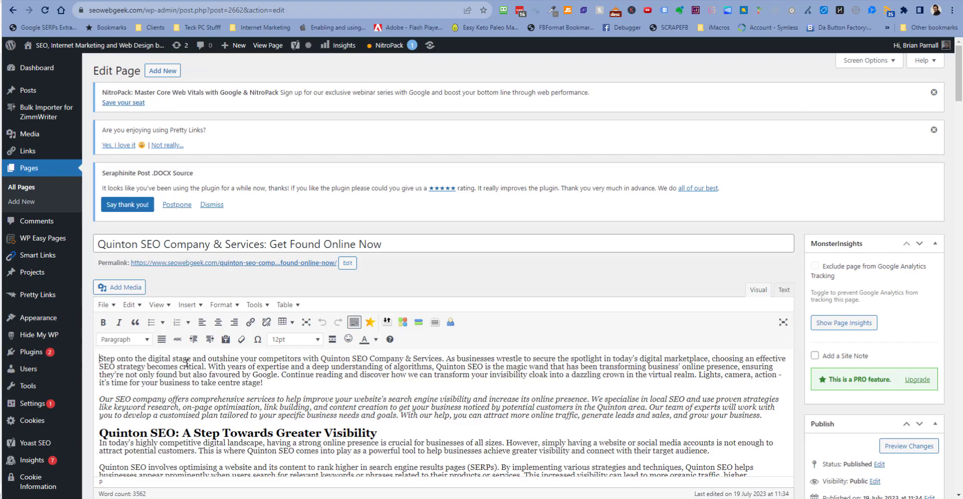
pyautogui.press('Return')
pyautogui.scroll(-20, 898, 352)
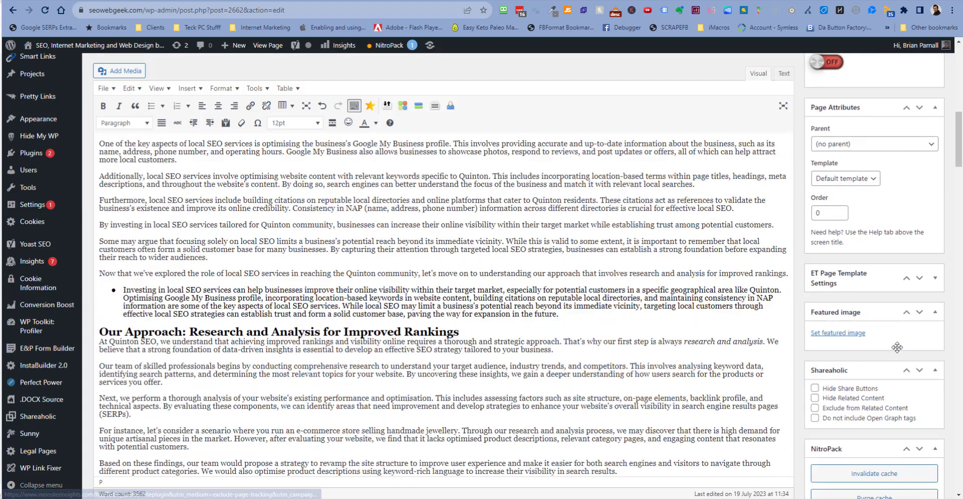
pyautogui.scroll(10, 898, 352)
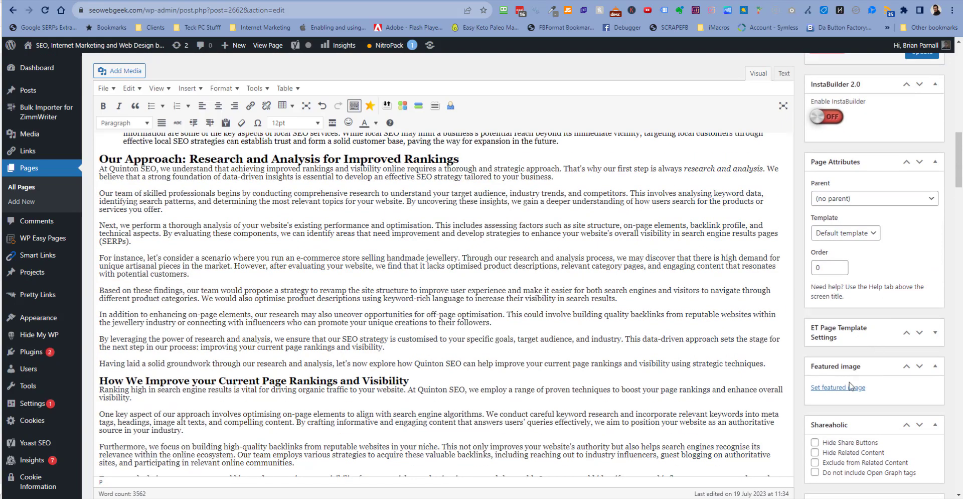
pyautogui.scroll(10, 454, 264)
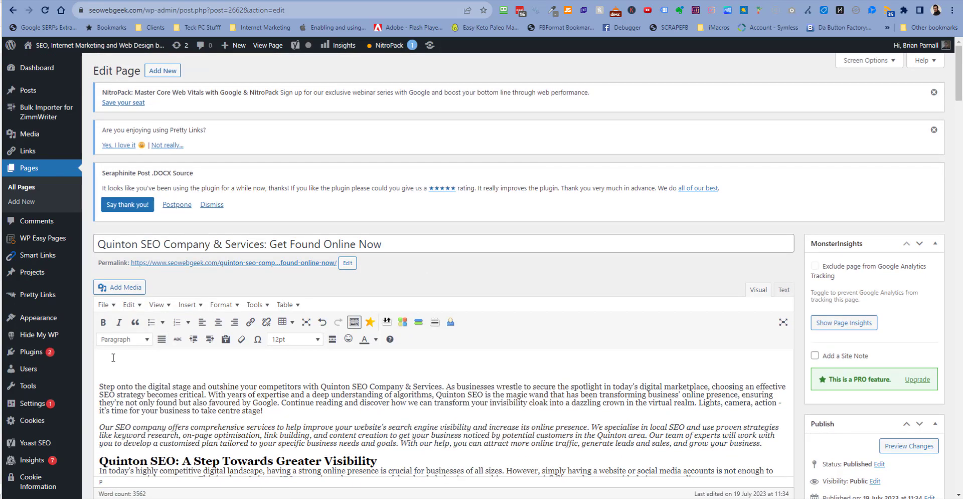
# Step: Upload the images "seo services quinton.png" and "seo in quinton.png" from Downloads as media for the page
pyautogui.click(120, 289)
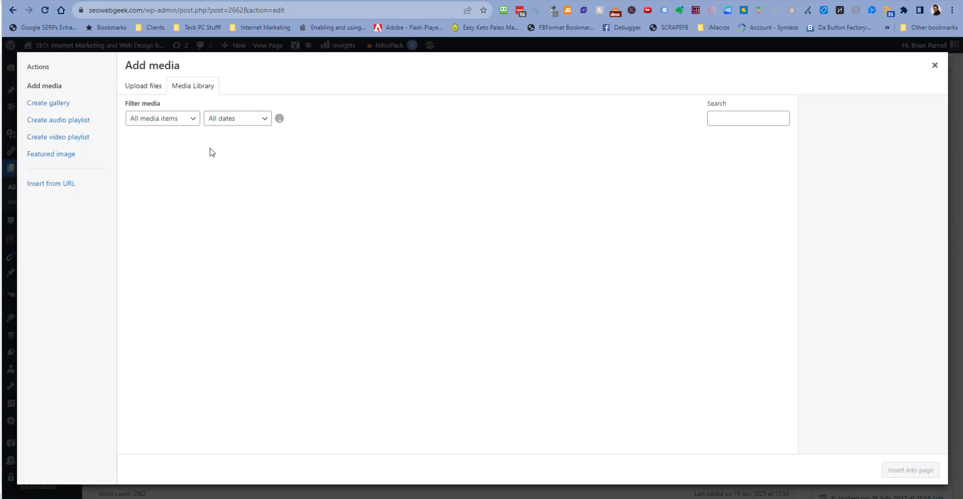
pyautogui.click(150, 86)
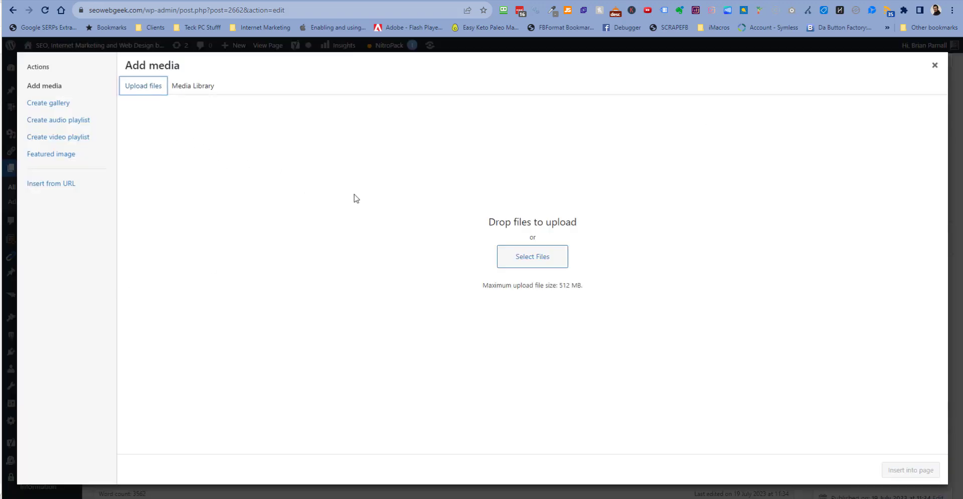
pyautogui.click(564, 265)
pyautogui.click(171, 153)
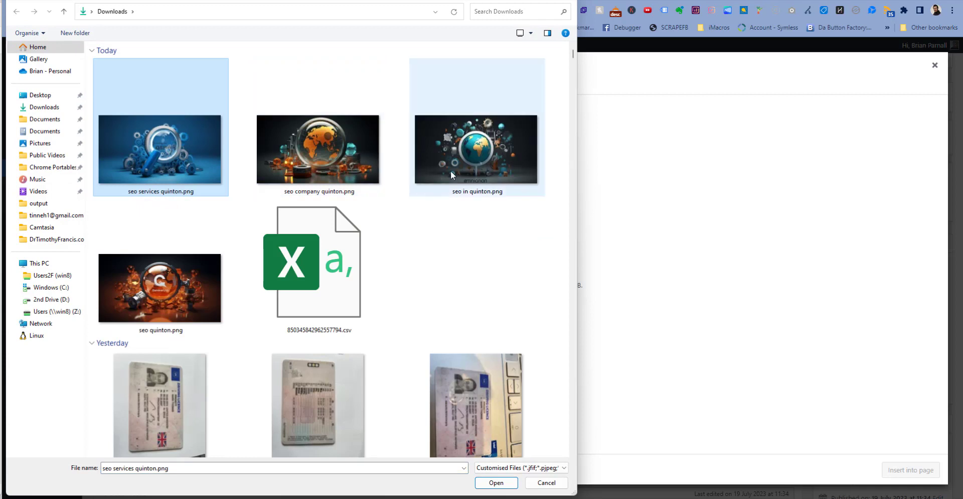
pyautogui.keyDown('ctrl'); pyautogui.click(486, 158); pyautogui.keyUp('ctrl')
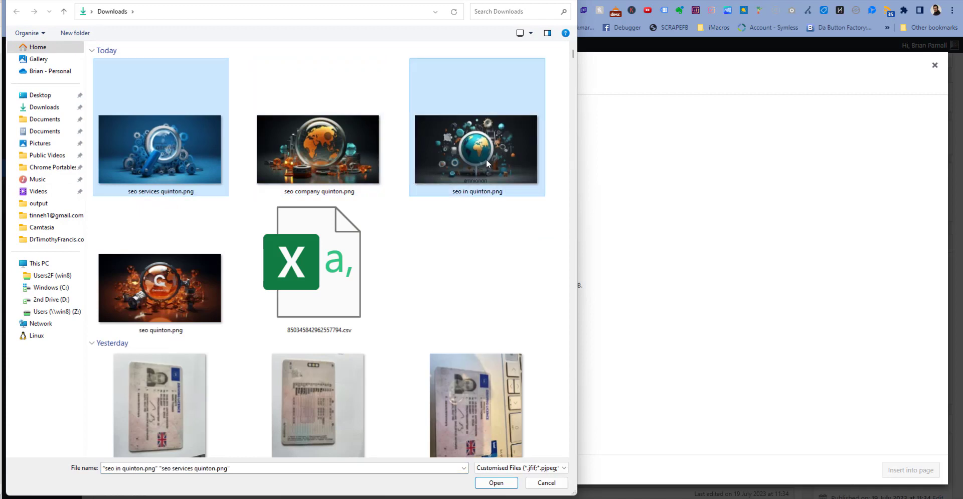
pyautogui.click(496, 482)
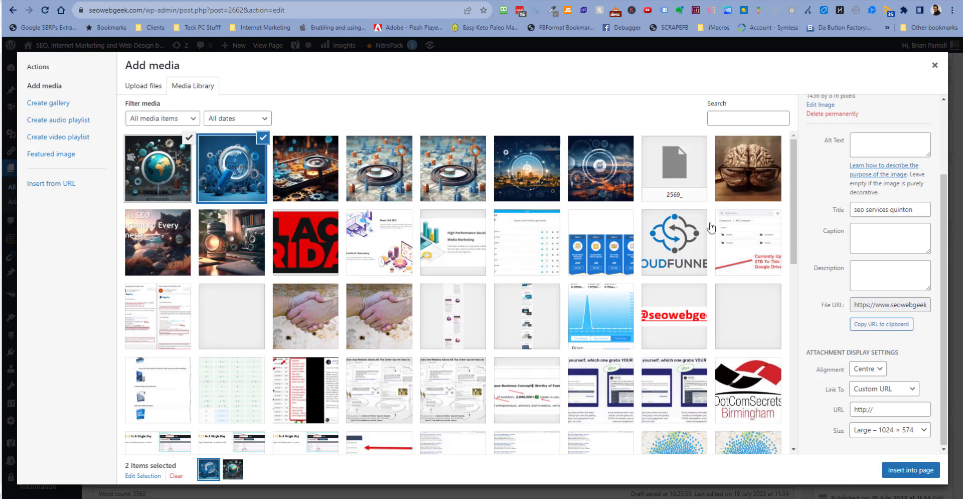
# Step: Copy the blue gears image's title into its alt text so it reads "seo services quinton"
pyautogui.click(918, 212)
pyautogui.hotkey('ctrl', 'a')
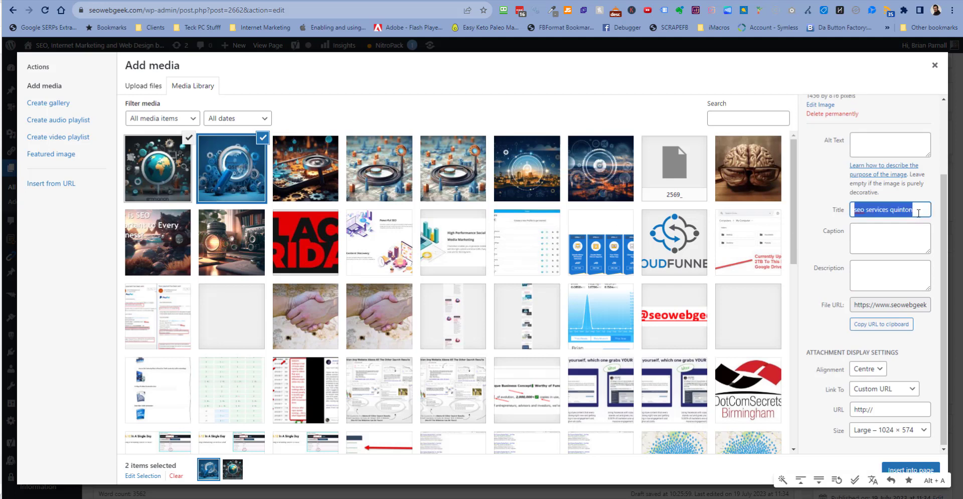
pyautogui.hotkey('ctrl', 'c')
pyautogui.click(893, 144)
pyautogui.hotkey('ctrl', 'v')
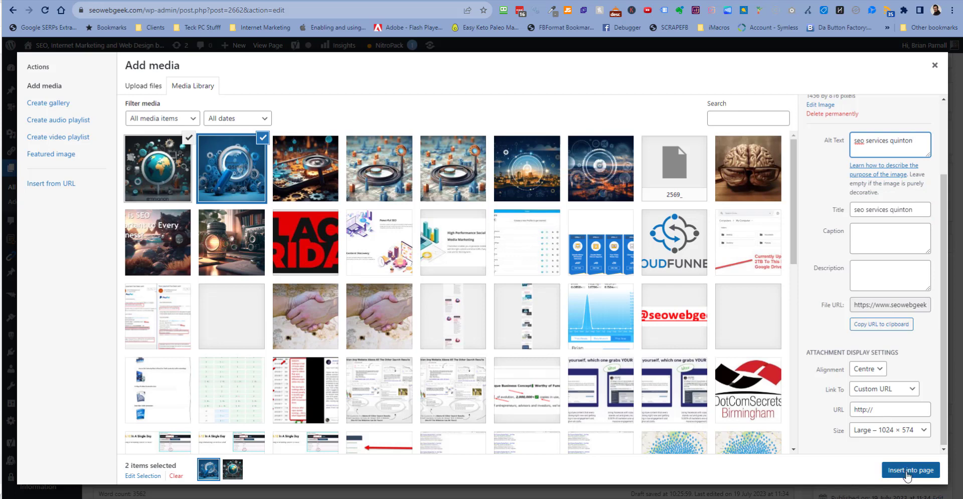
# Step: Give the globe image the alt text "seo in quinton" and insert both selected images into the page
pyautogui.click(163, 168)
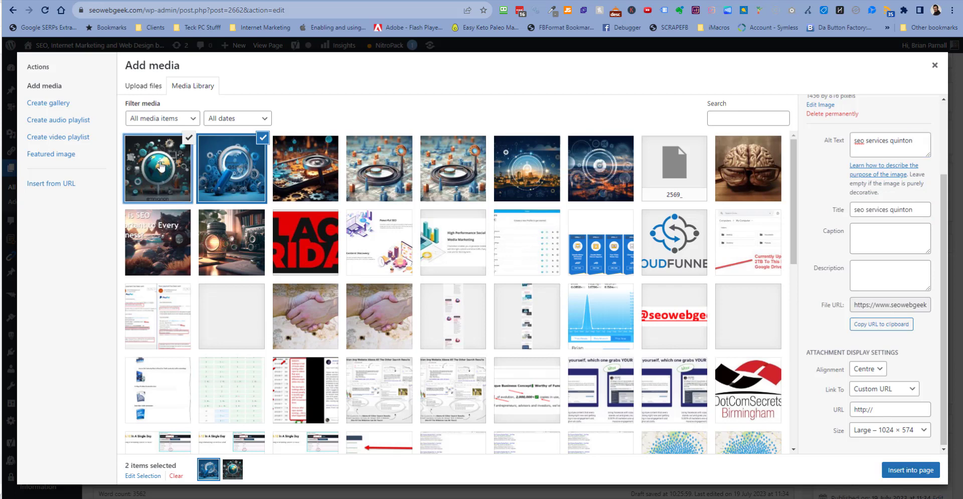
pyautogui.click(906, 214)
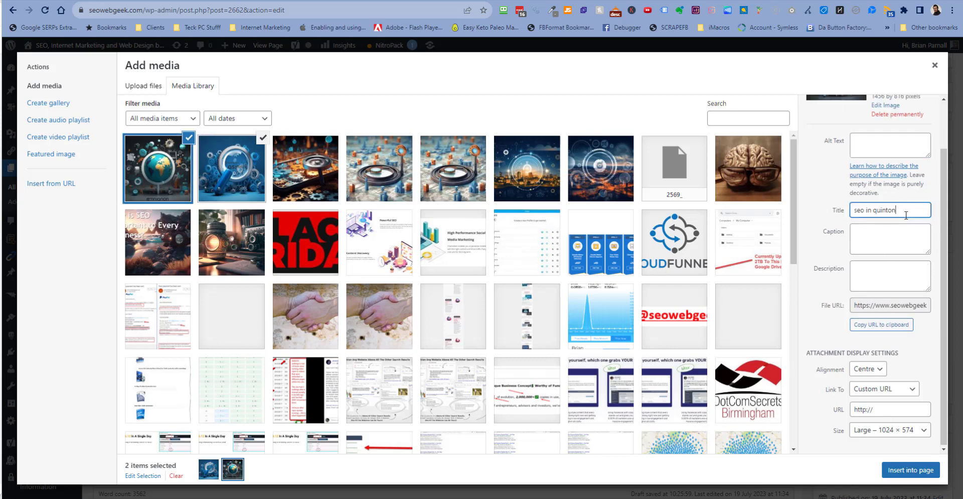
pyautogui.hotkey('ctrl', 'a')
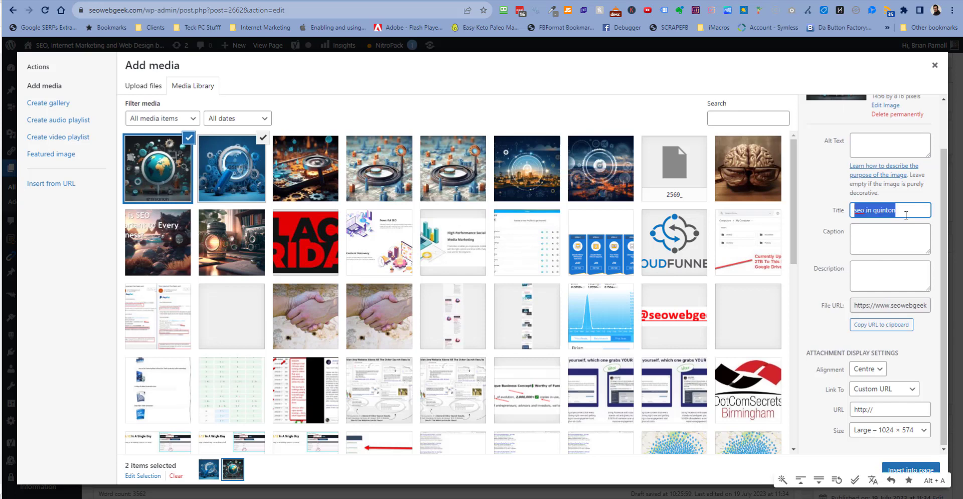
pyautogui.click(902, 138)
pyautogui.hotkey('ctrl', 'v')
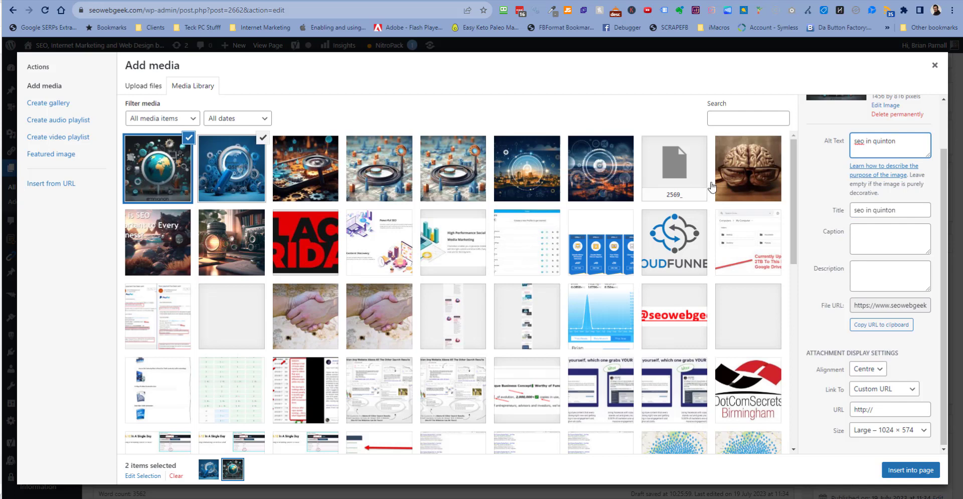
pyautogui.click(909, 475)
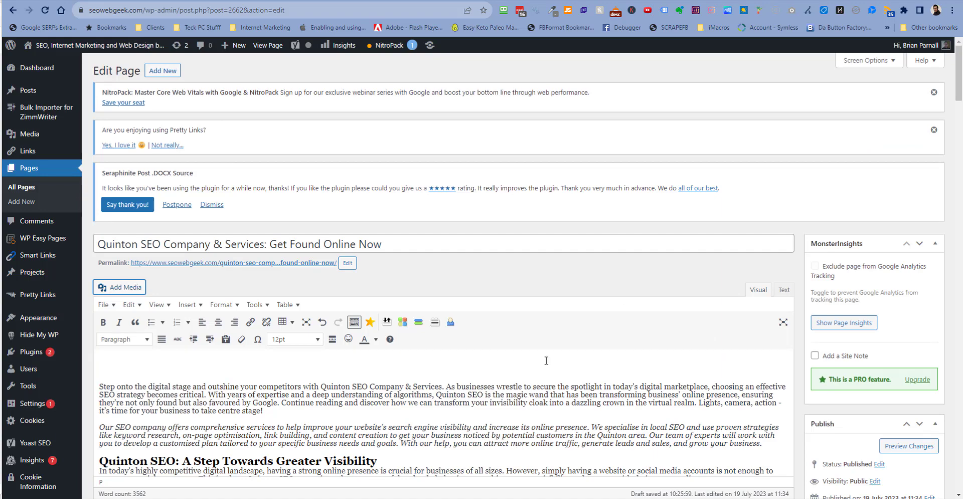
# Step: Select the inserted blue gears image above the globe image and switch the editor to distraction-free writing mode
pyautogui.scroll(-6, 547, 360)
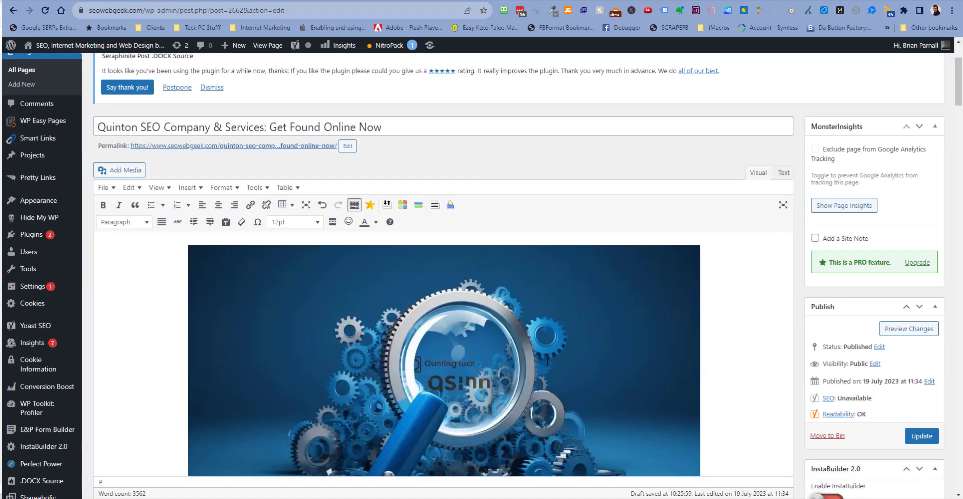
pyautogui.scroll(4, 544, 359)
pyautogui.scroll(-2, 543, 360)
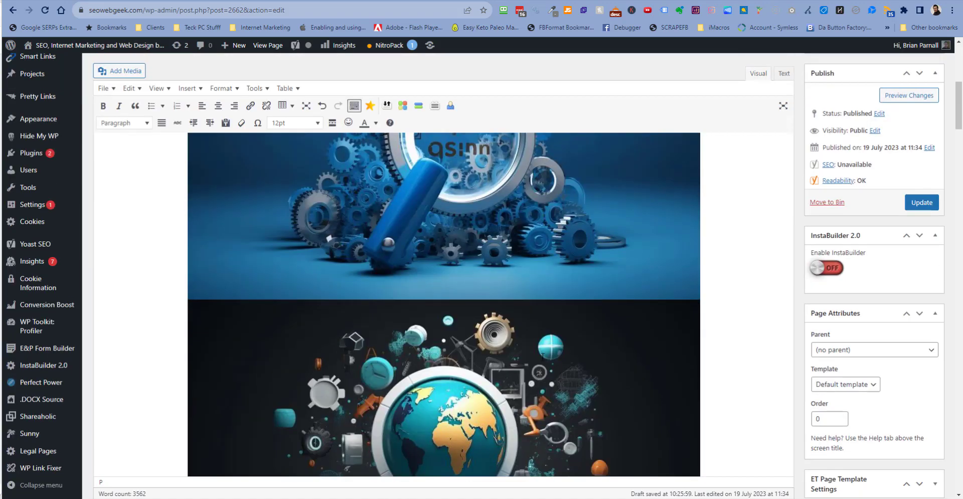
pyautogui.click(554, 264)
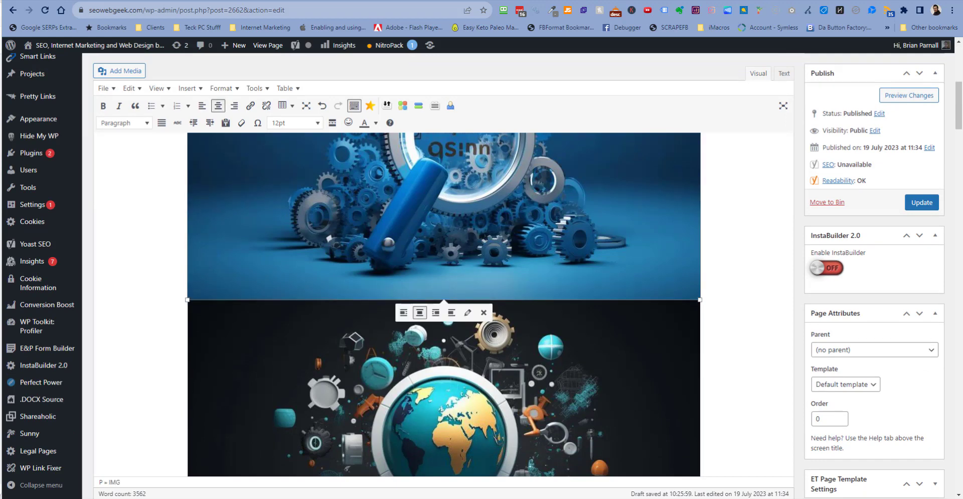
pyautogui.moveTo(557, 216); pyautogui.dragTo(547, 271)
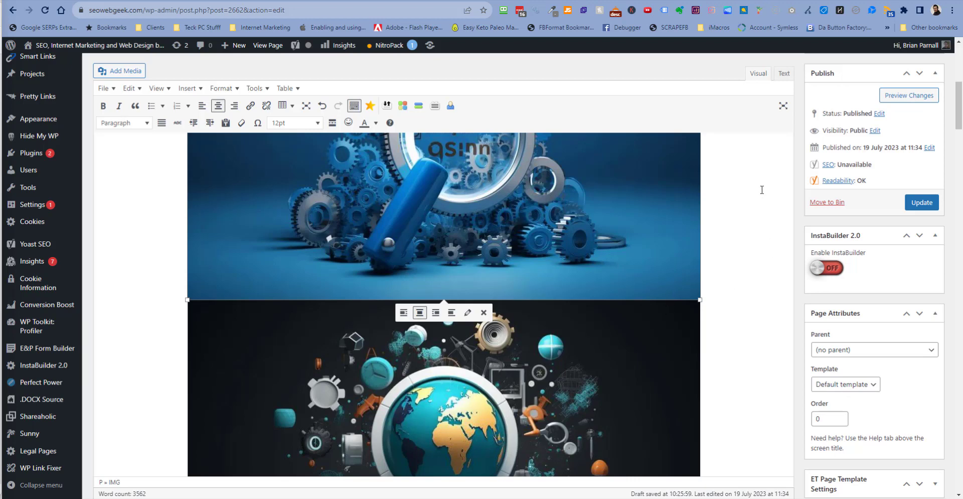
pyautogui.scroll(-2, 762, 190)
pyautogui.click(783, 106)
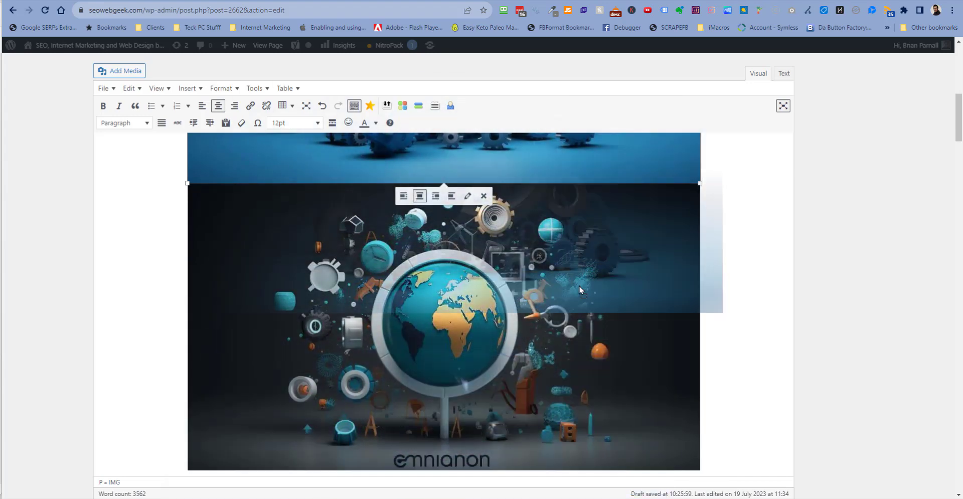
# Step: Move the blue gears image past the globe image to just under the "Quinton SEO: A Step Towards Greater Visibility" heading
pyautogui.scroll(-6, 579, 282)
pyautogui.scroll(-5, 729, 351)
pyautogui.scroll(5, 730, 352)
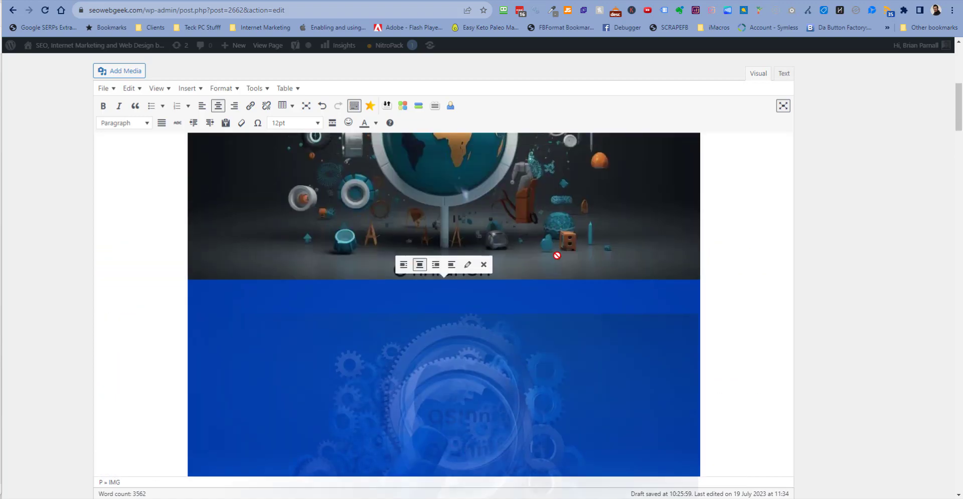
pyautogui.scroll(-5, 483, 240)
pyautogui.moveTo(483, 240); pyautogui.dragTo(475, 447)
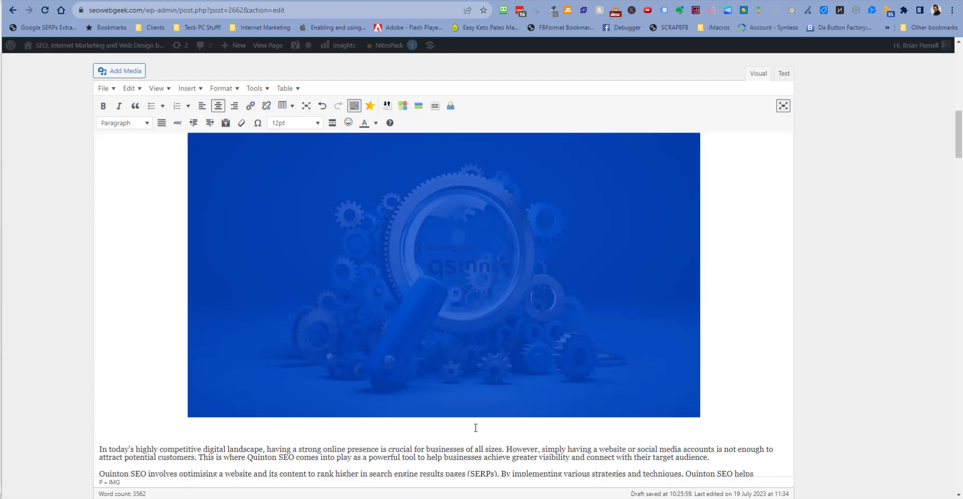
# Step: Move the blue gears image further down, placing it directly under the heading "Our Approach: Research and Analysis for Improved Rankings"
pyautogui.moveTo(461, 346); pyautogui.dragTo(491, 358)
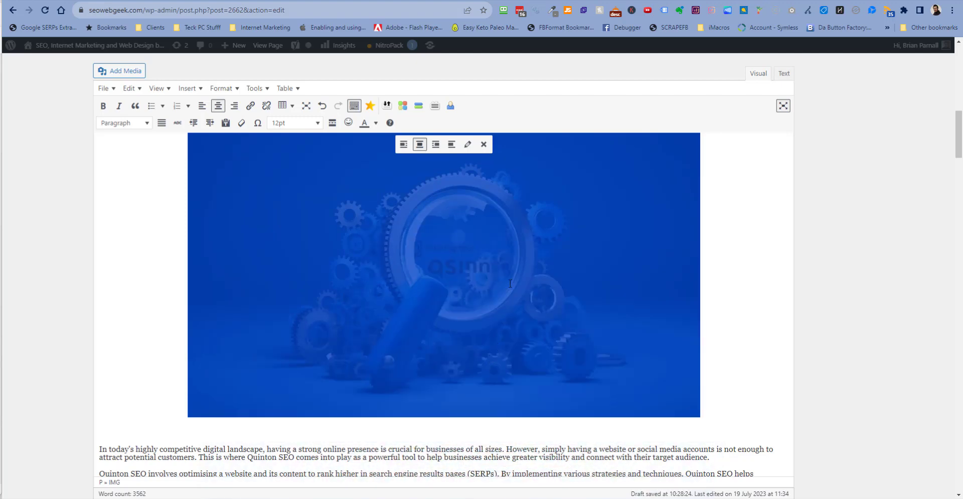
pyautogui.scroll(-5, 497, 207)
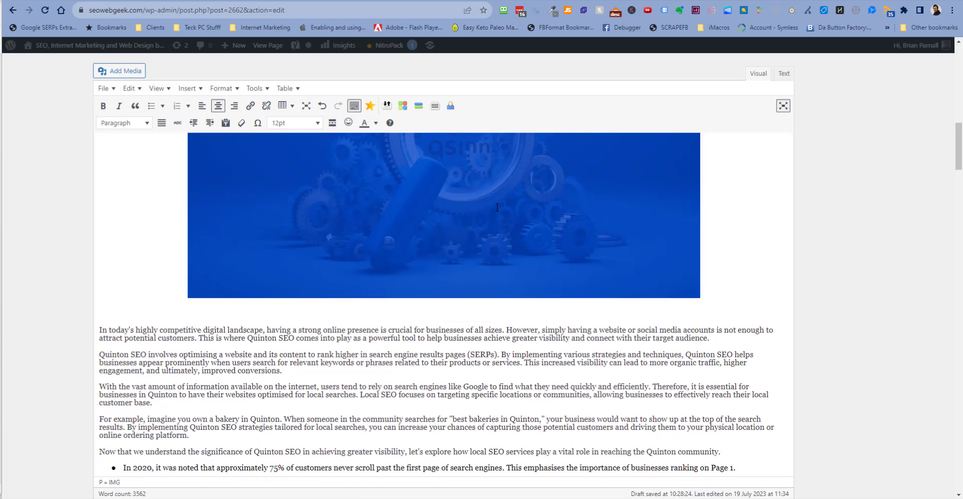
pyautogui.moveTo(492, 167); pyautogui.dragTo(479, 417)
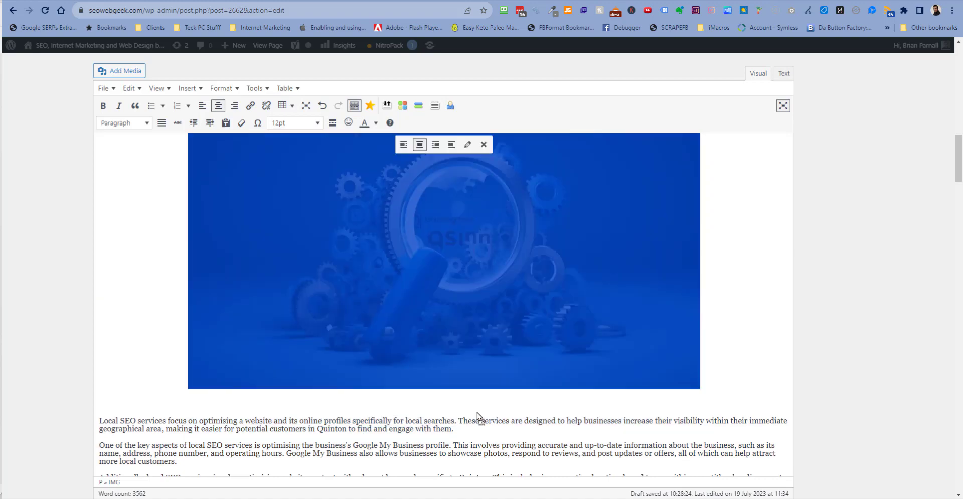
pyautogui.scroll(7, 477, 300)
pyautogui.scroll(-12, 477, 299)
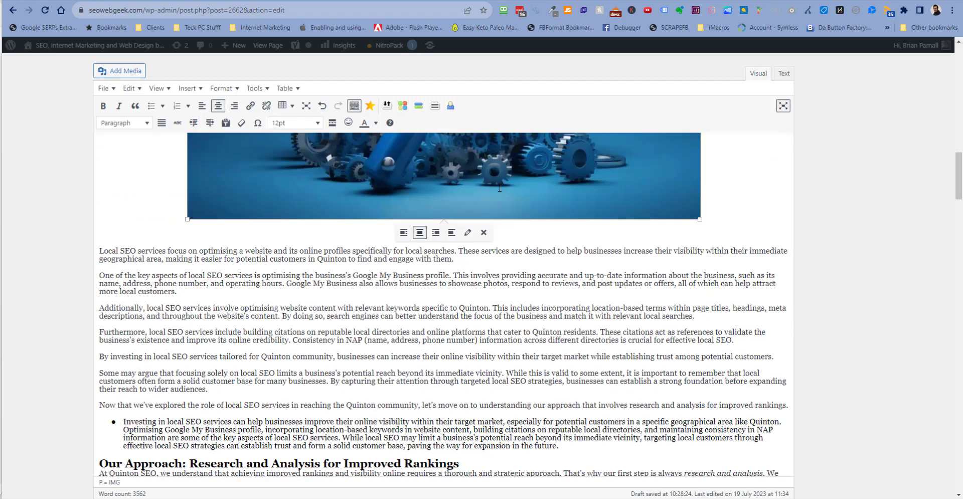
pyautogui.moveTo(500, 188); pyautogui.dragTo(477, 462)
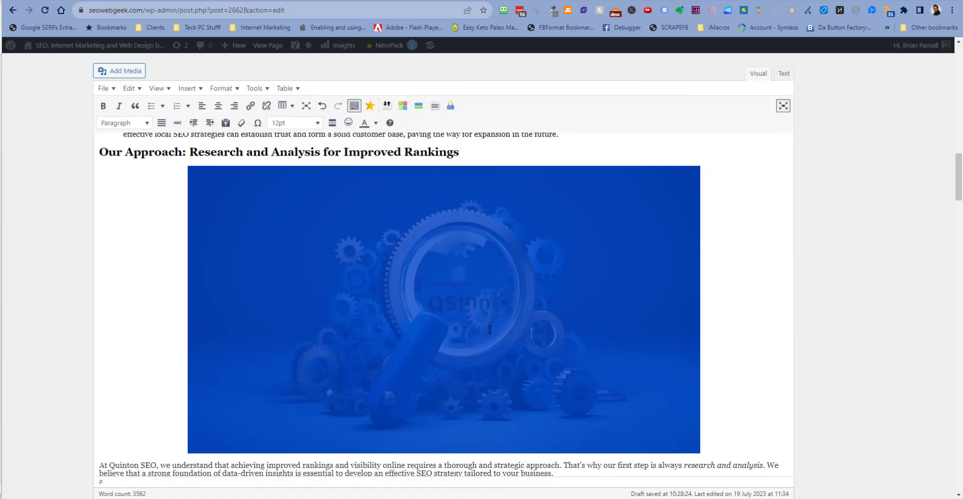
# Step: Leave distraction-free writing mode and update the published page with the new images
pyautogui.scroll(15, 490, 329)
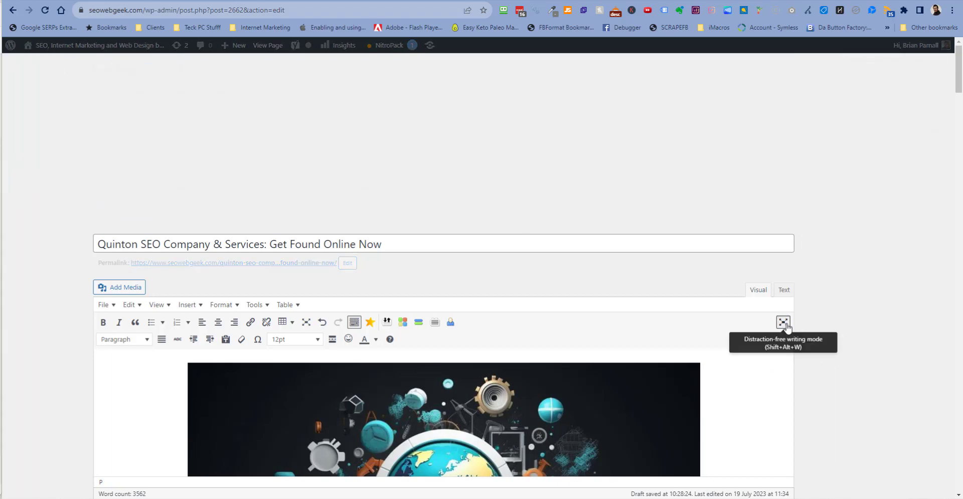
pyautogui.click(784, 323)
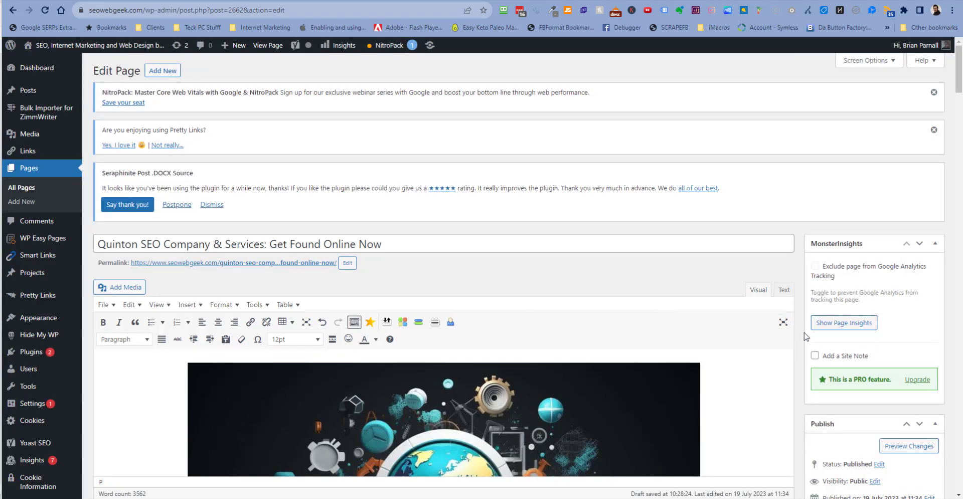
pyautogui.scroll(-7, 932, 265)
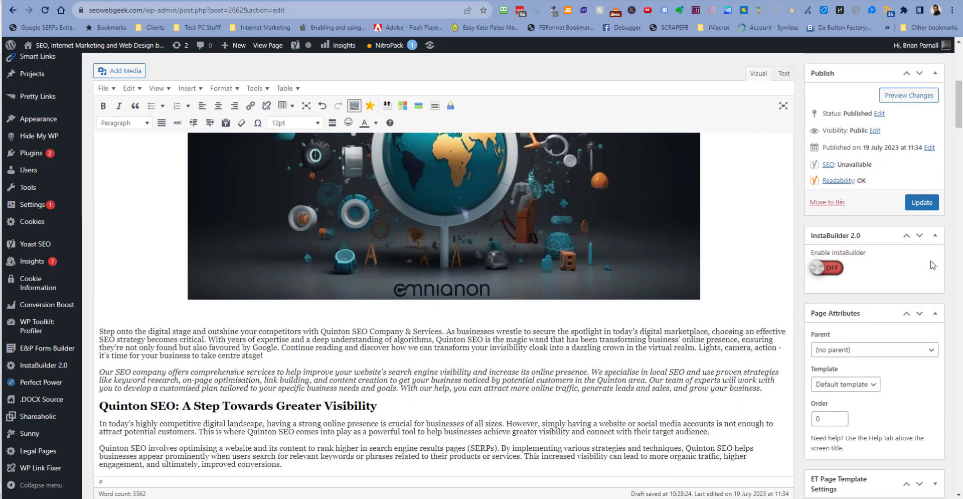
pyautogui.click(921, 203)
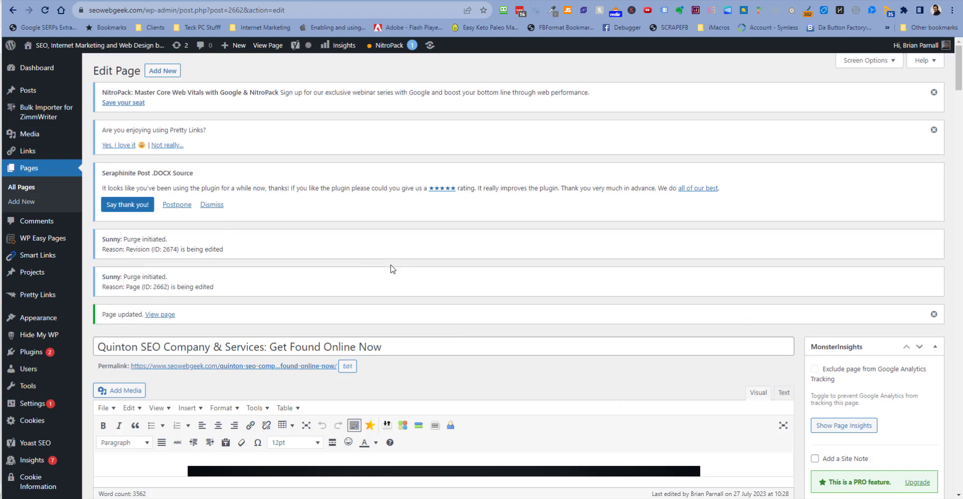
pyautogui.scroll(-6, 624, 315)
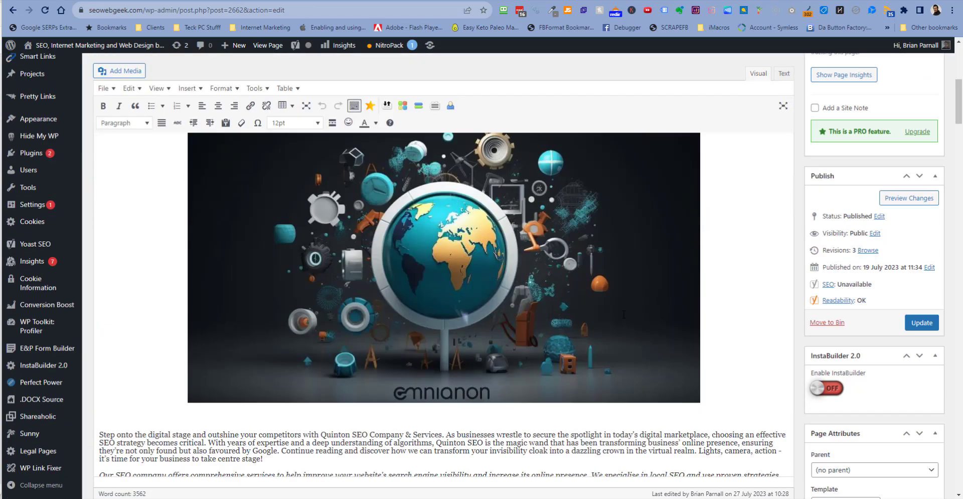
pyautogui.scroll(-2, 624, 314)
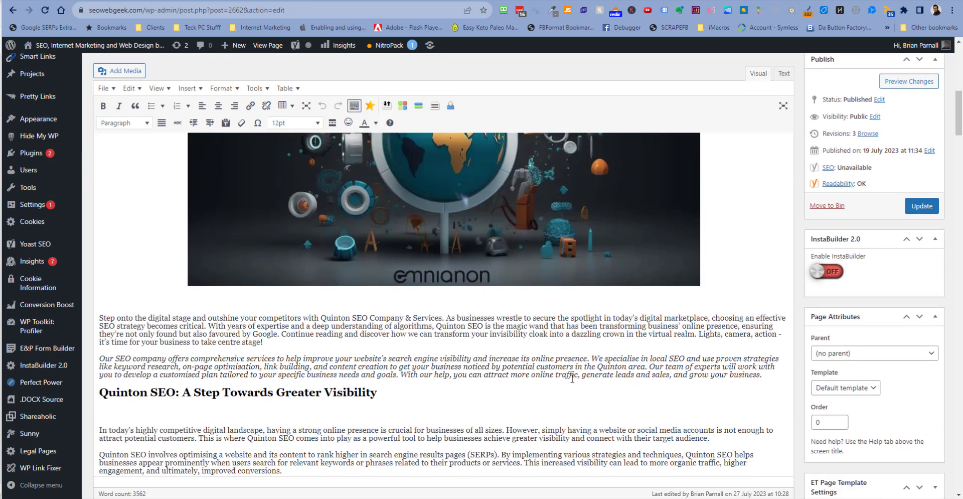
pyautogui.scroll(-10, 572, 379)
pyautogui.scroll(12, 528, 291)
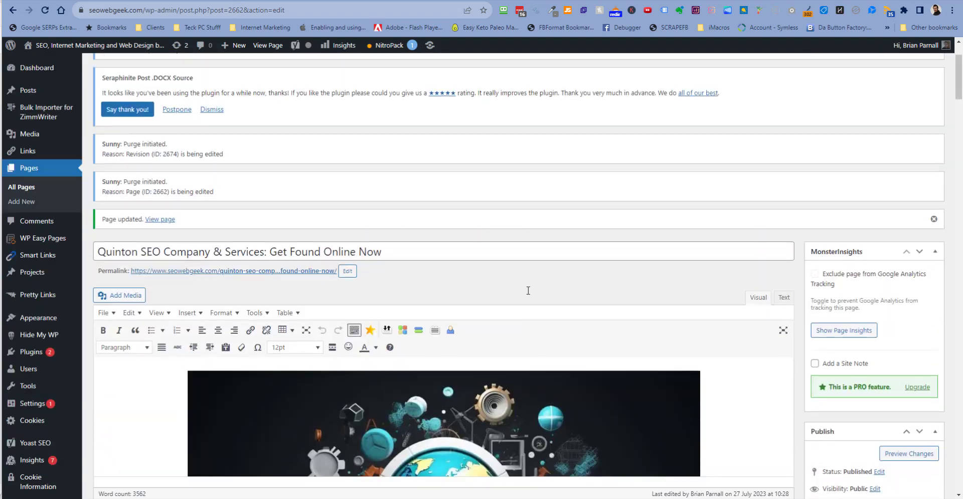
pyautogui.scroll(2, 528, 290)
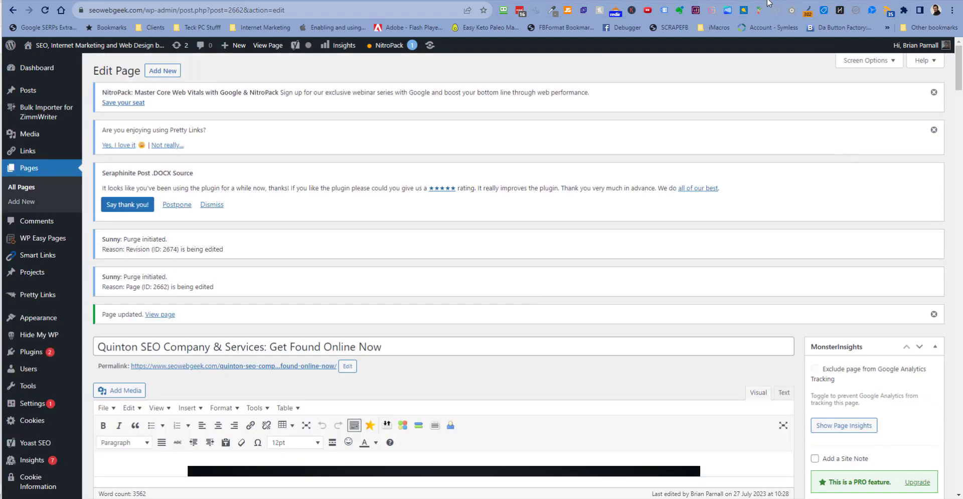
# Step: Open a new incognito browser window
pyautogui.hotkey('ctrl', 't')
pyautogui.click(368, 10)
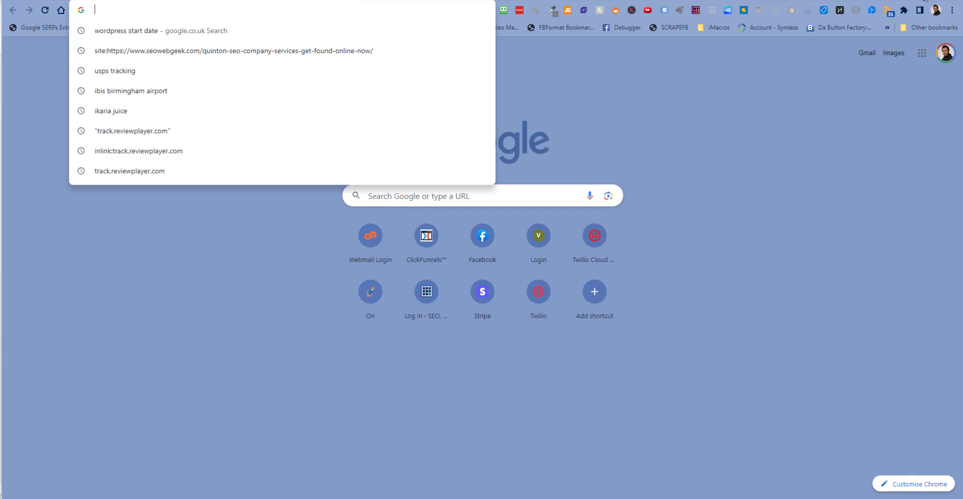
pyautogui.click(953, 10)
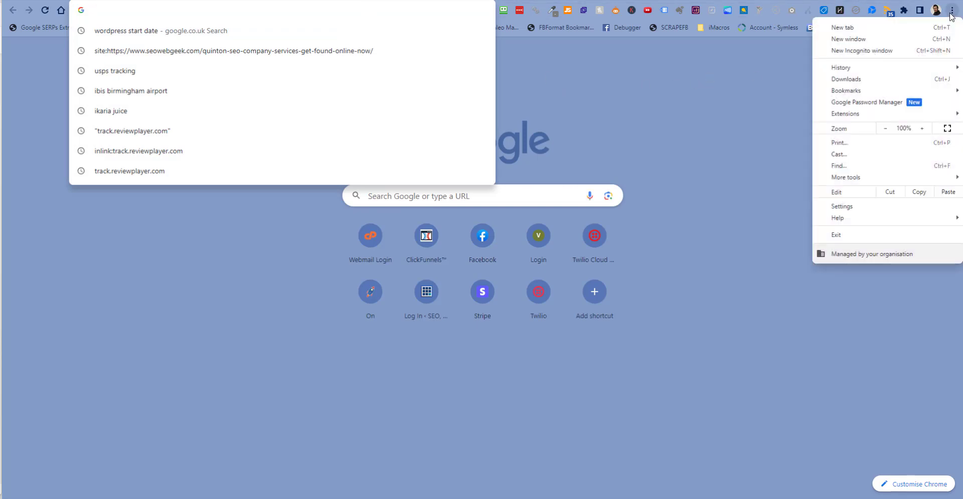
pyautogui.click(848, 53)
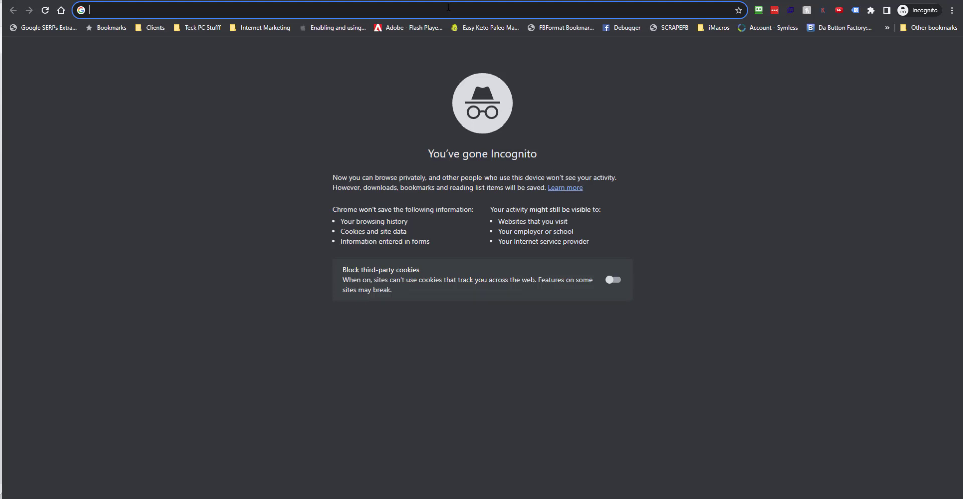
# Step: Load google.co.uk in the incognito window and accept all of Google's cookies
pyautogui.write('google.co')
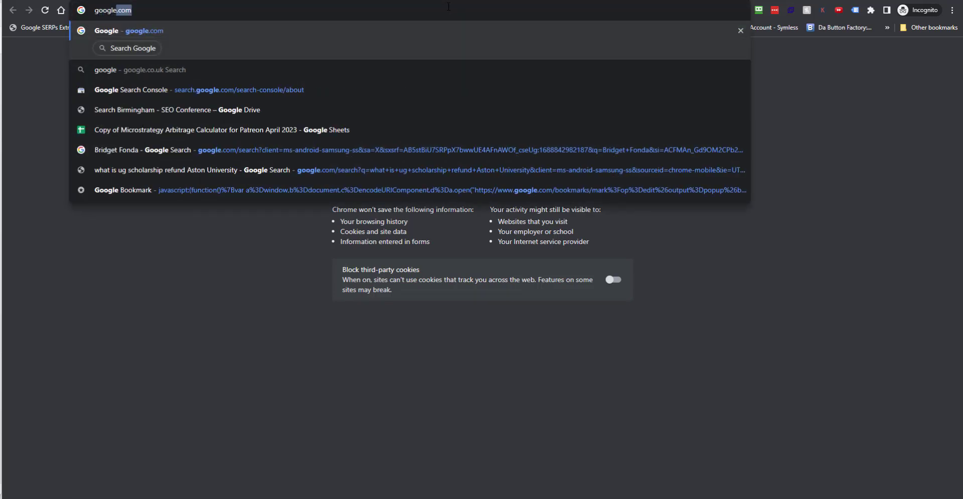
pyautogui.write('.uk')
pyautogui.press('Return')
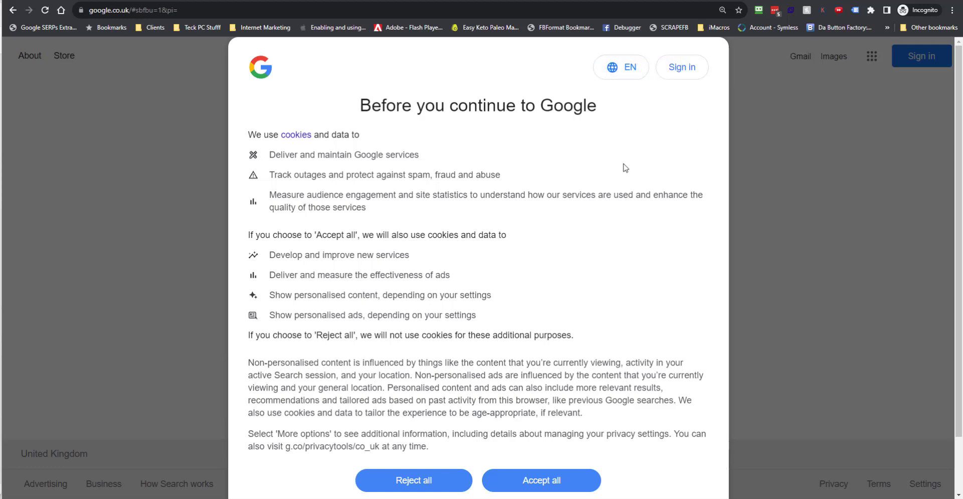
pyautogui.scroll(-1, 522, 411)
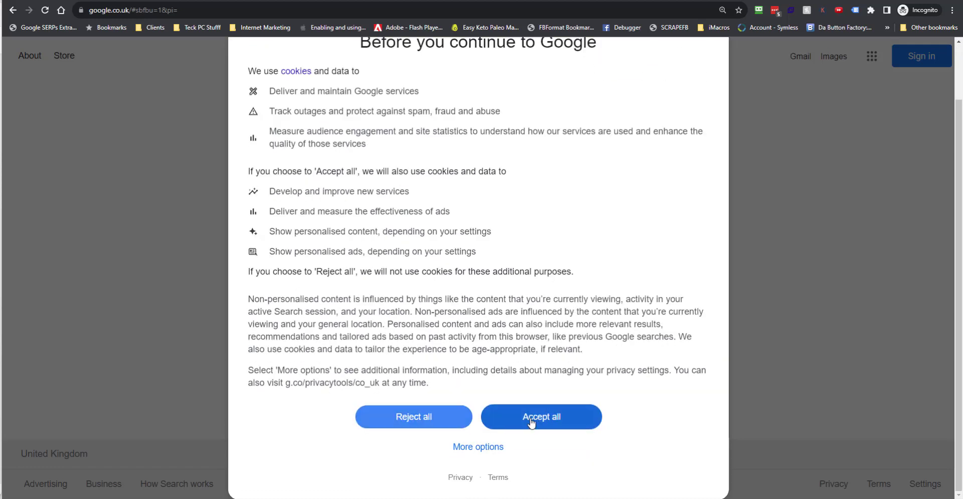
pyautogui.click(535, 423)
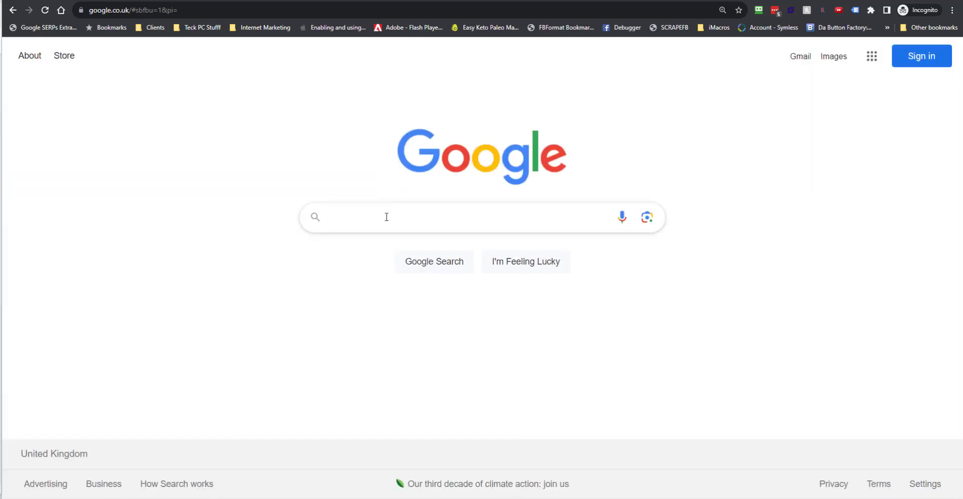
# Step: Search Google for "seo harborne"
pyautogui.click(386, 217)
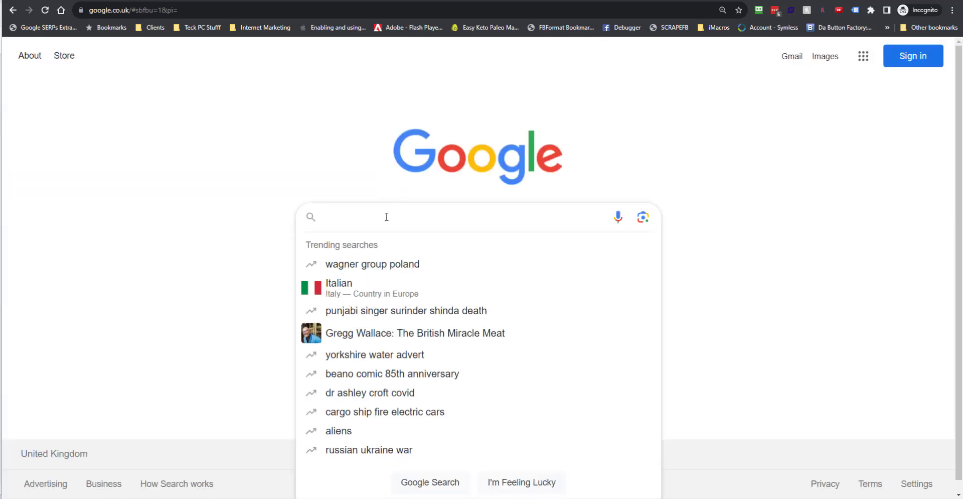
pyautogui.write('eo ')
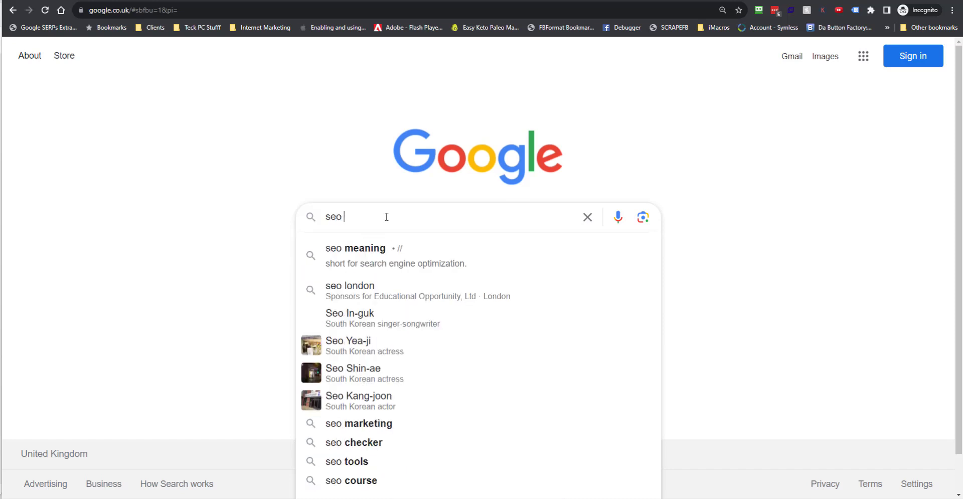
pyautogui.write('harborne')
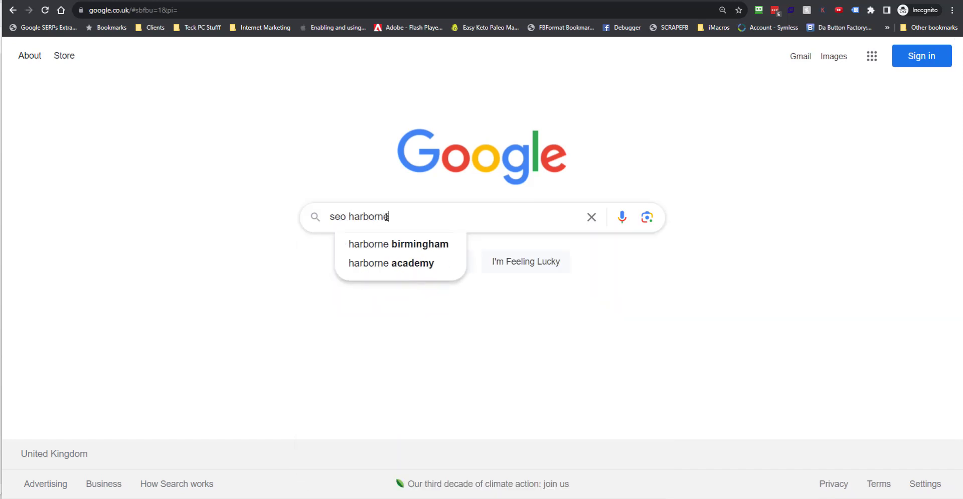
pyautogui.press('Return')
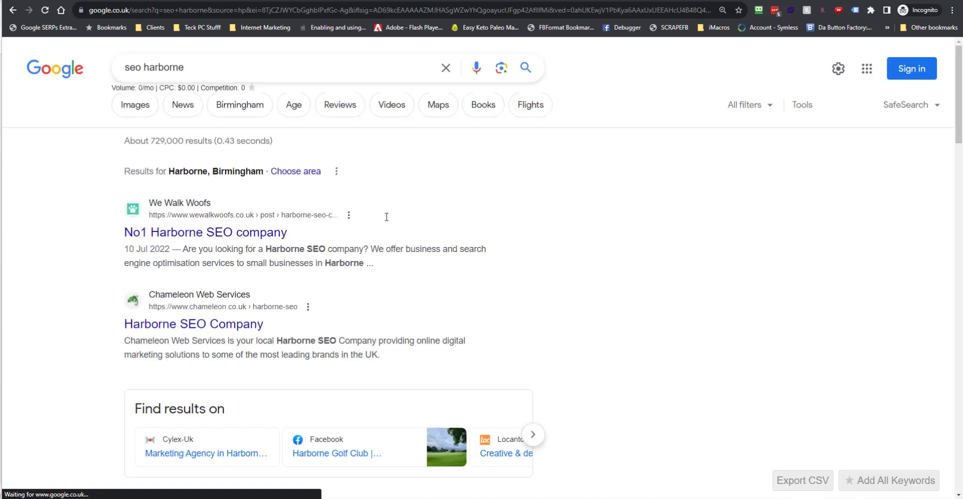
# Step: Examine the Harborne search results for the ranking of the seowebgeek.com page against its competitors
pyautogui.scroll(-13, 88, 290)
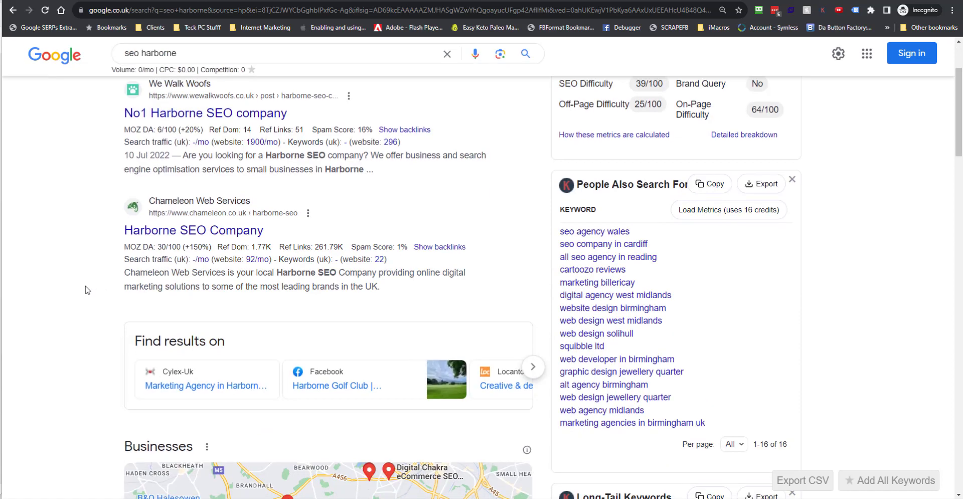
pyautogui.scroll(-6, 88, 291)
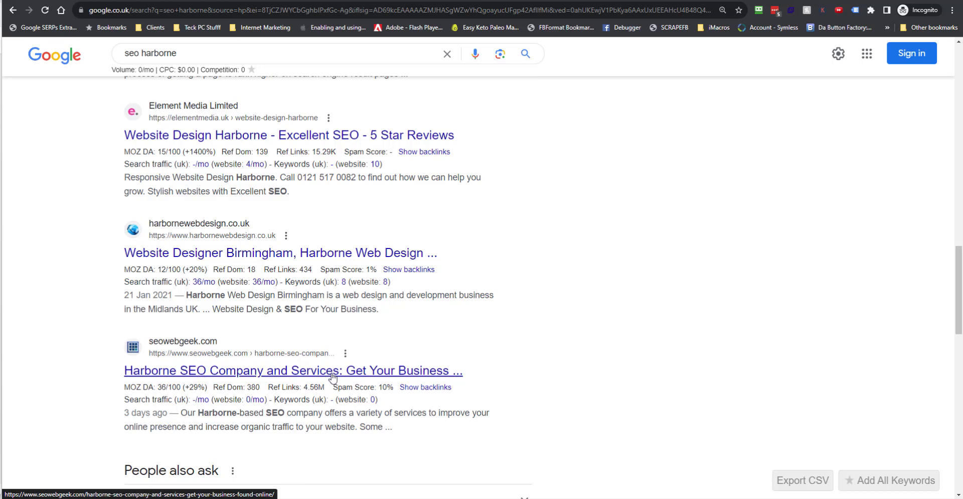
pyautogui.scroll(20, 333, 377)
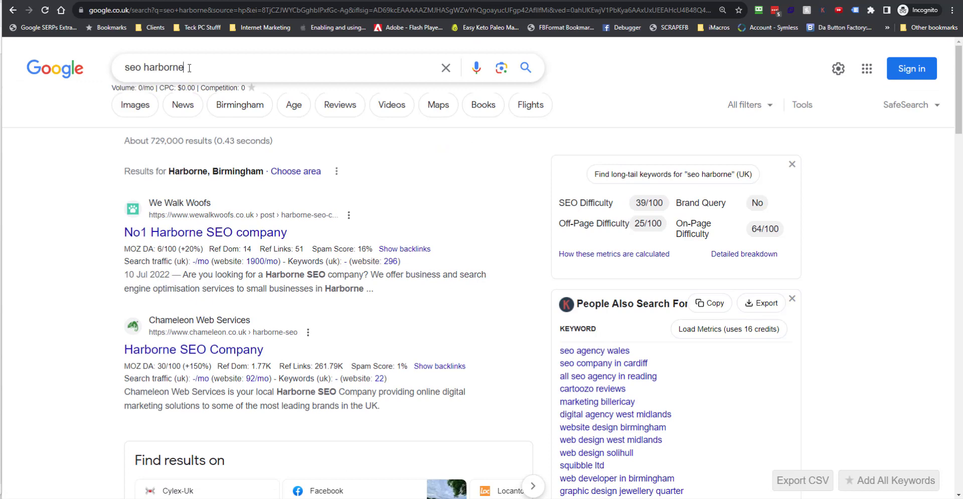
pyautogui.click(202, 68)
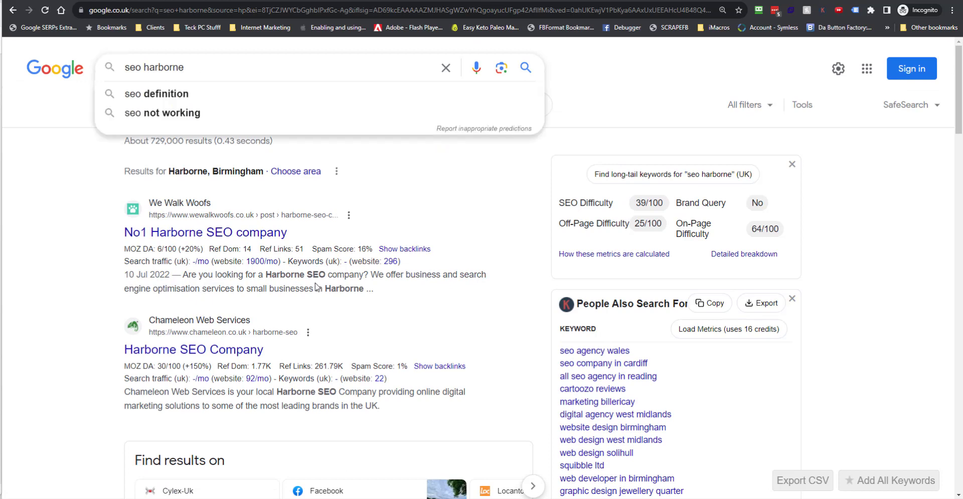
pyautogui.click(69, 267)
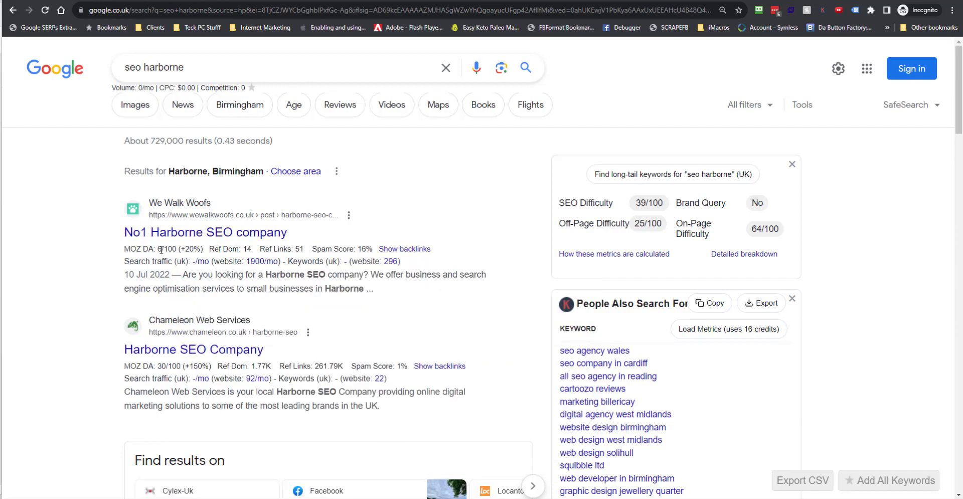
pyautogui.scroll(-5, 63, 252)
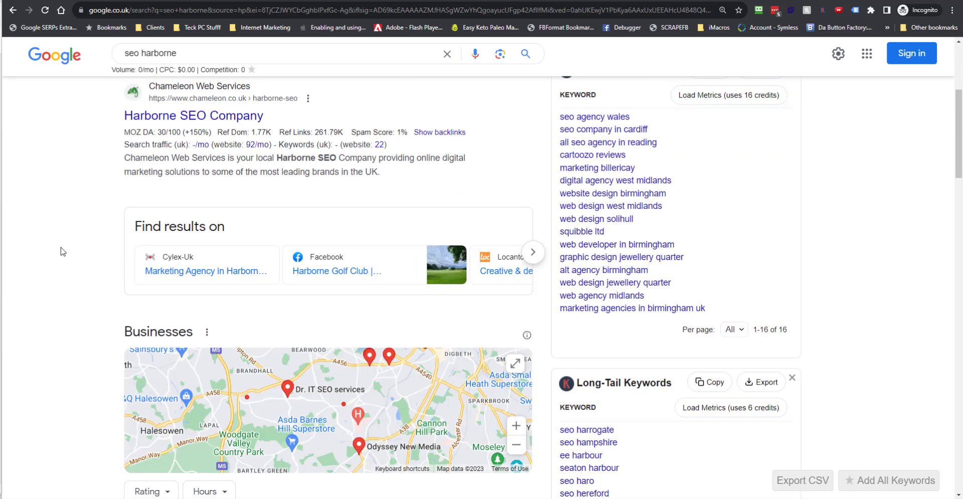
pyautogui.scroll(-12, 62, 251)
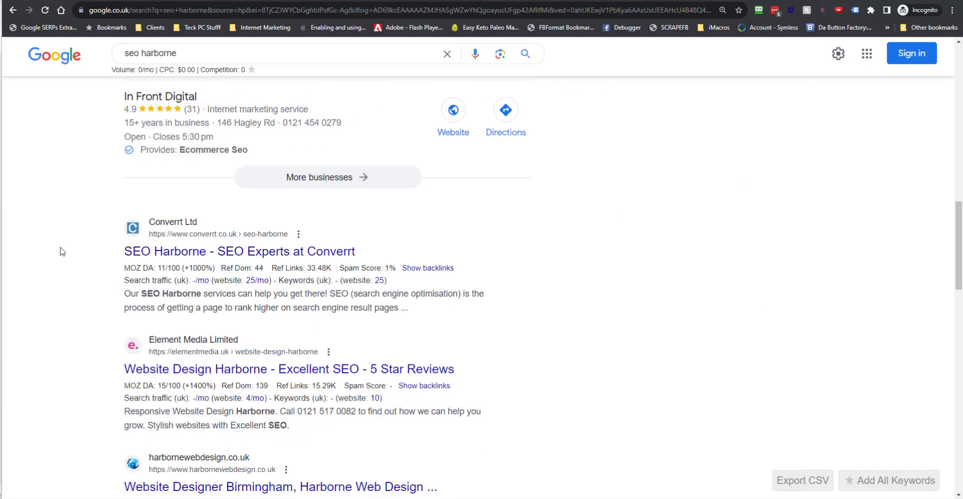
pyautogui.scroll(15, 62, 225)
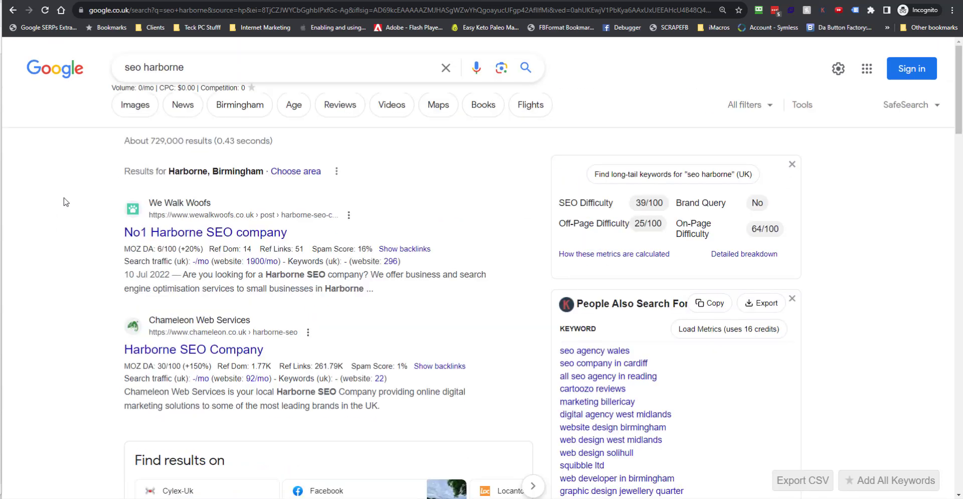
# Step: Search for "seo bartley green" and check where the seowebgeek.com page ranks in the results
pyautogui.moveTo(195, 68); pyautogui.dragTo(149, 69)
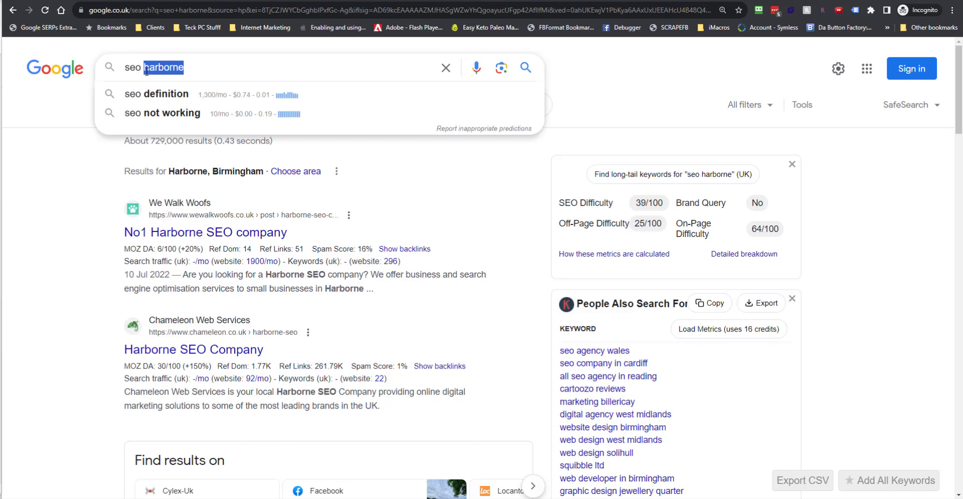
pyautogui.write('bartley gre')
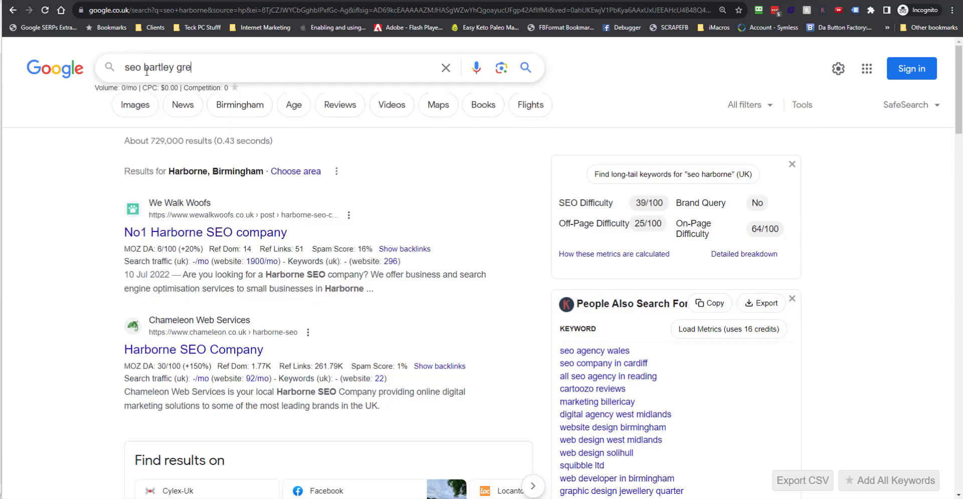
pyautogui.write('en')
pyautogui.press('Return')
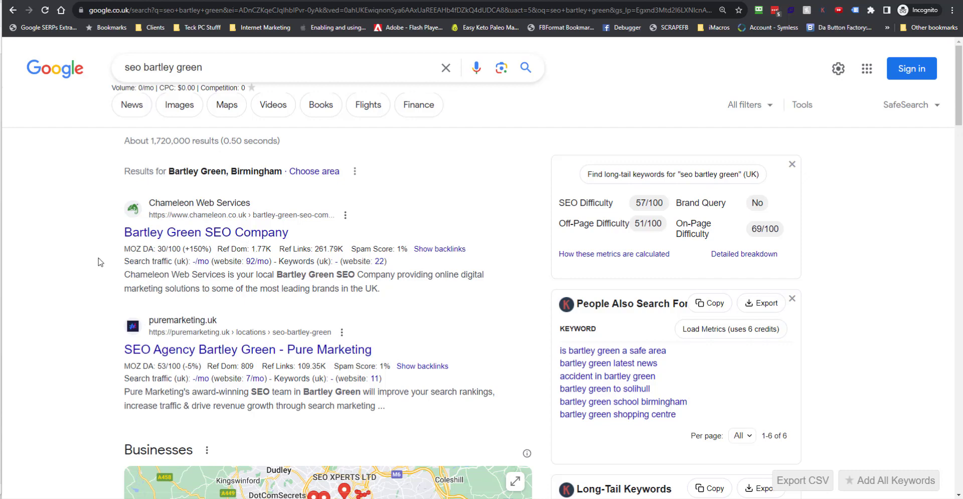
pyautogui.scroll(-10, 101, 262)
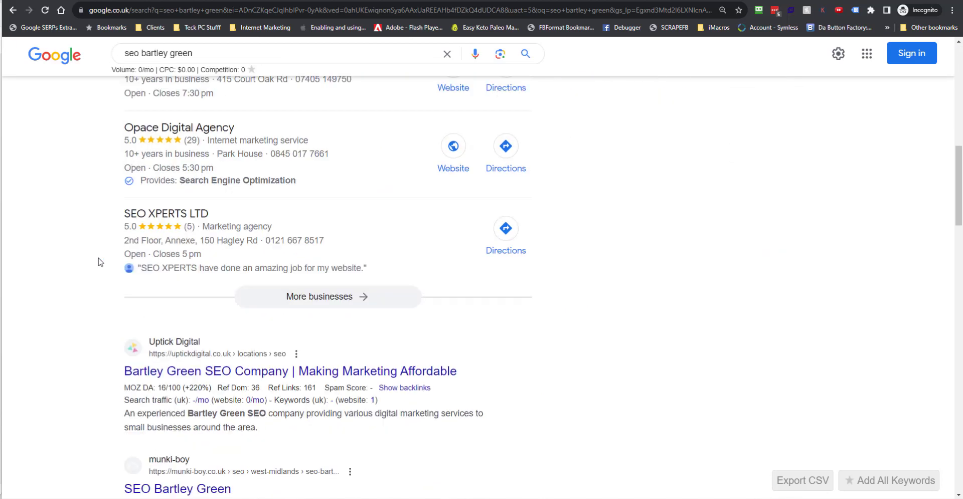
pyautogui.scroll(-2, 100, 262)
pyautogui.scroll(-3, 100, 262)
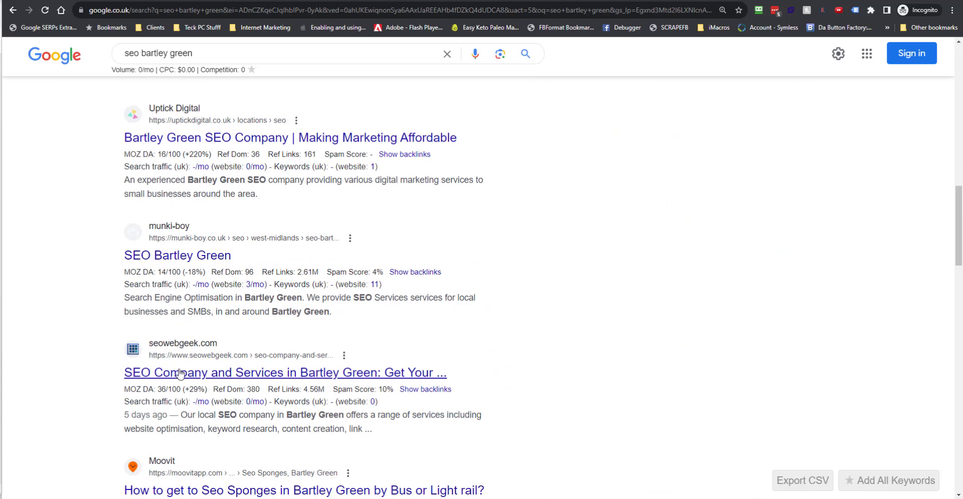
pyautogui.scroll(15, 121, 252)
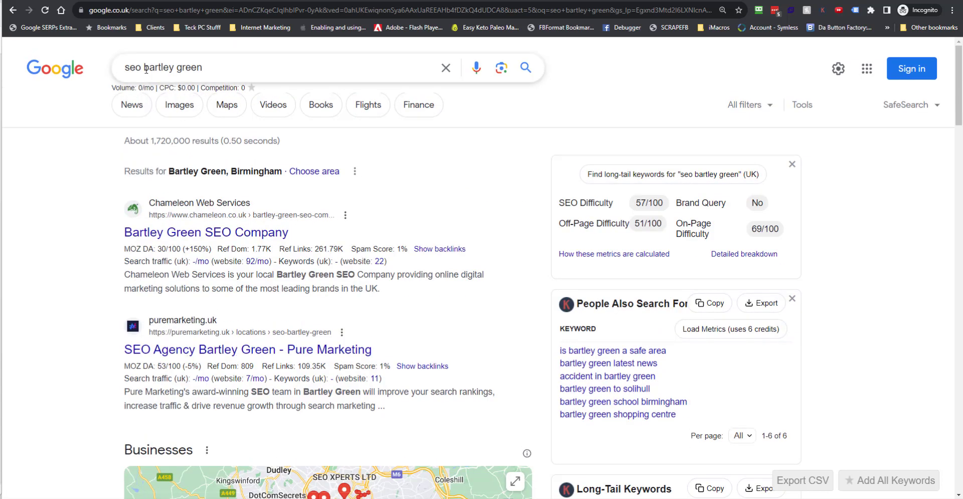
# Step: Search Google for "seo oldbury" and check the first results page for the seowebgeek.com listing
pyautogui.moveTo(144, 67); pyautogui.dragTo(233, 74)
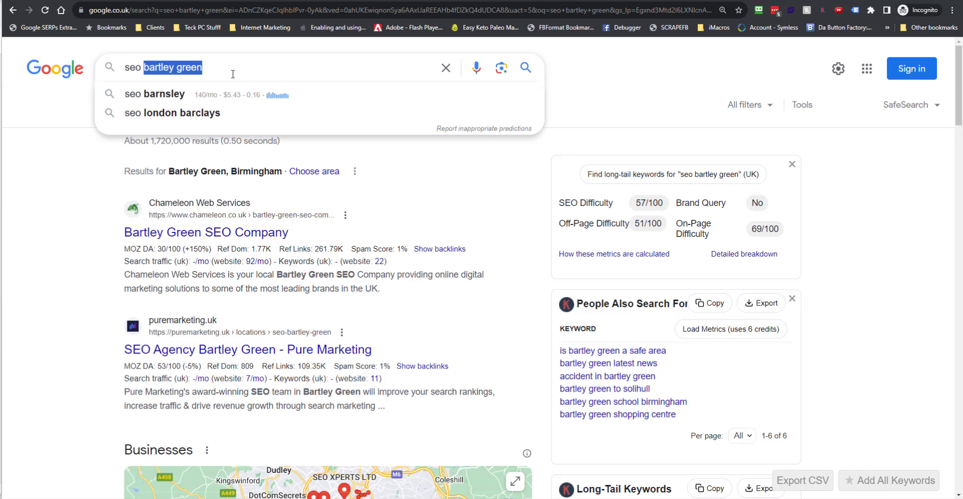
pyautogui.write('oldbury')
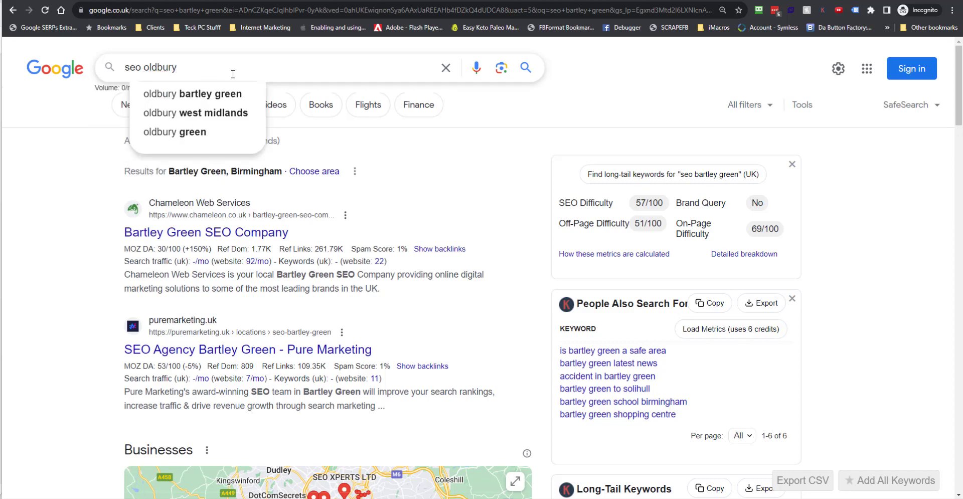
pyautogui.press('Return')
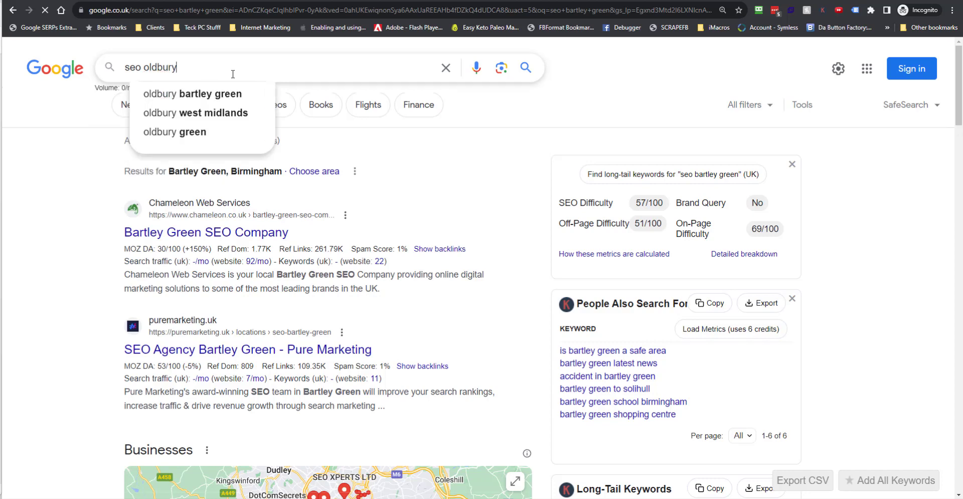
pyautogui.scroll(-10, 71, 283)
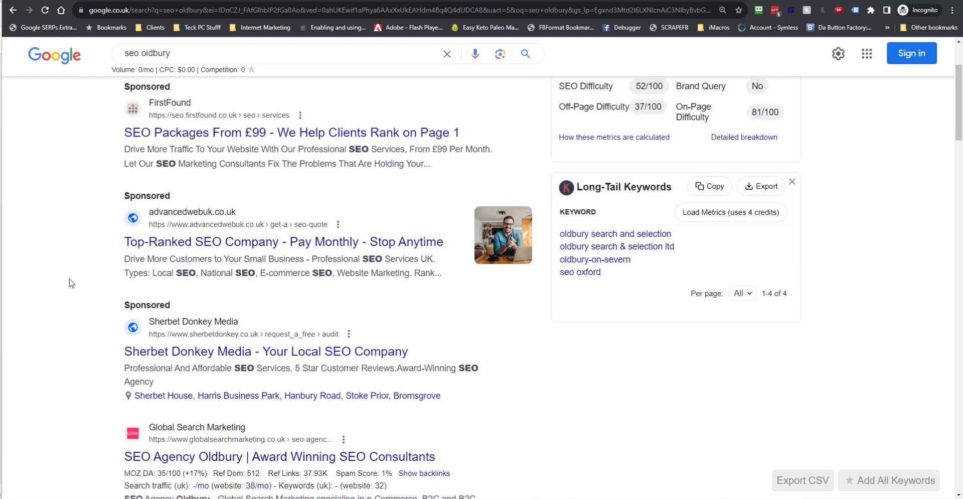
pyautogui.scroll(-12, 71, 283)
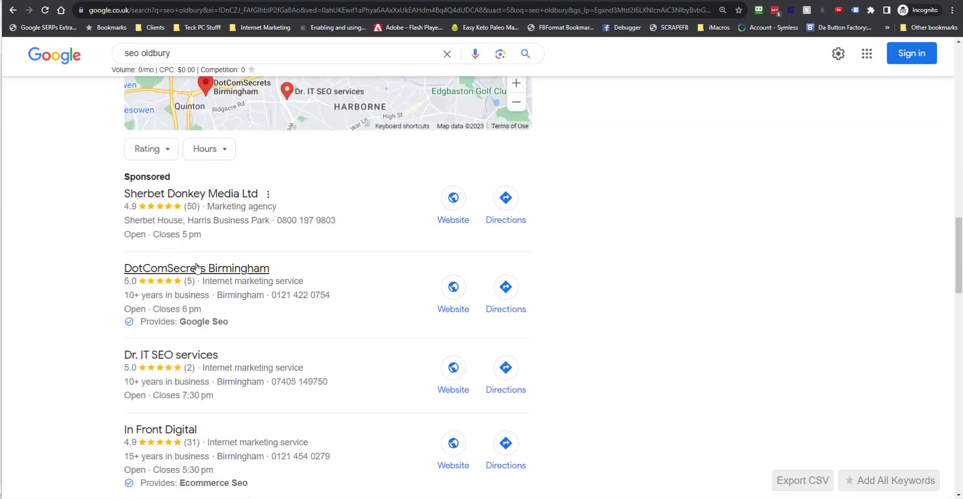
pyautogui.scroll(-7, 77, 268)
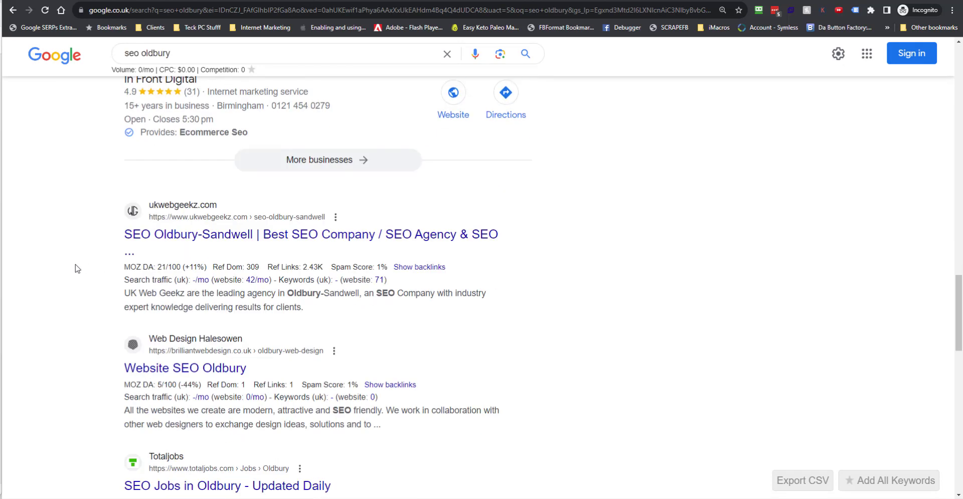
pyautogui.scroll(-9, 76, 269)
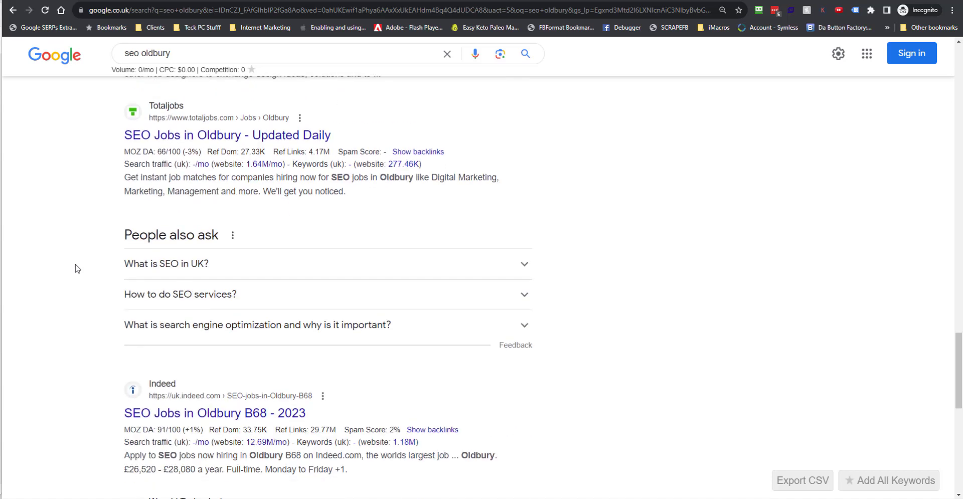
pyautogui.scroll(-8, 76, 269)
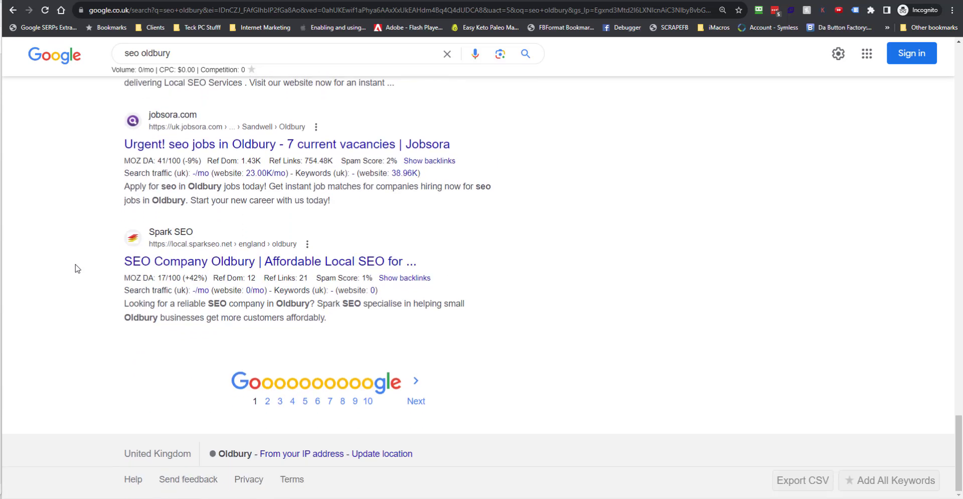
# Step: Open page 2 of the Oldbury results and look for the seowebgeek.com listing
pyautogui.click(268, 402)
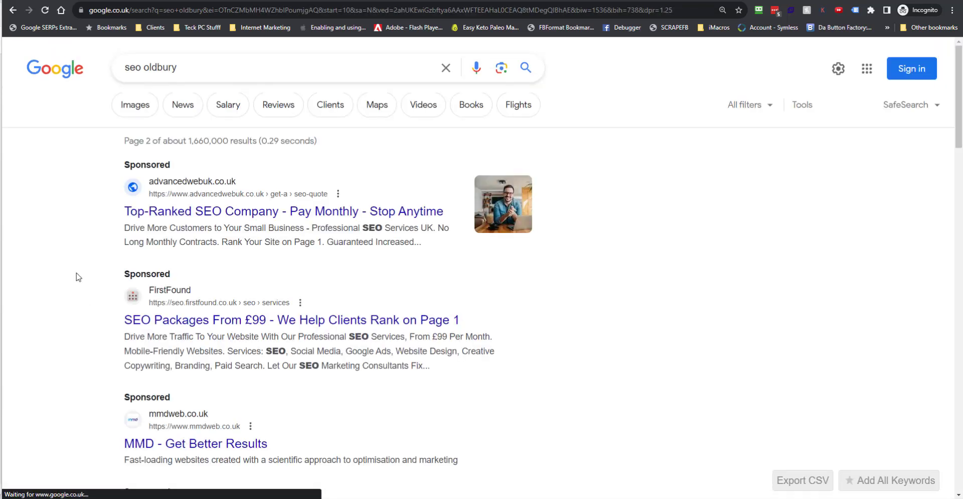
pyautogui.scroll(-5, 76, 275)
pyautogui.scroll(-6, 76, 277)
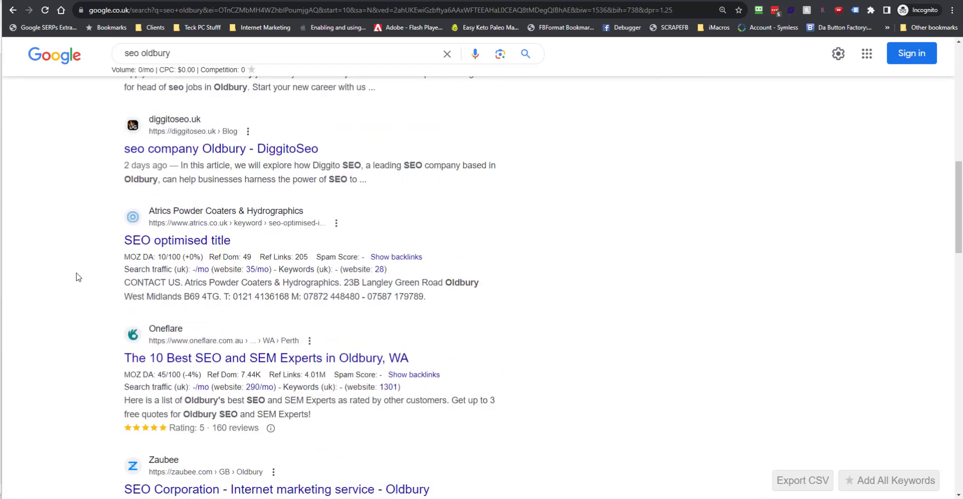
pyautogui.scroll(-9, 78, 277)
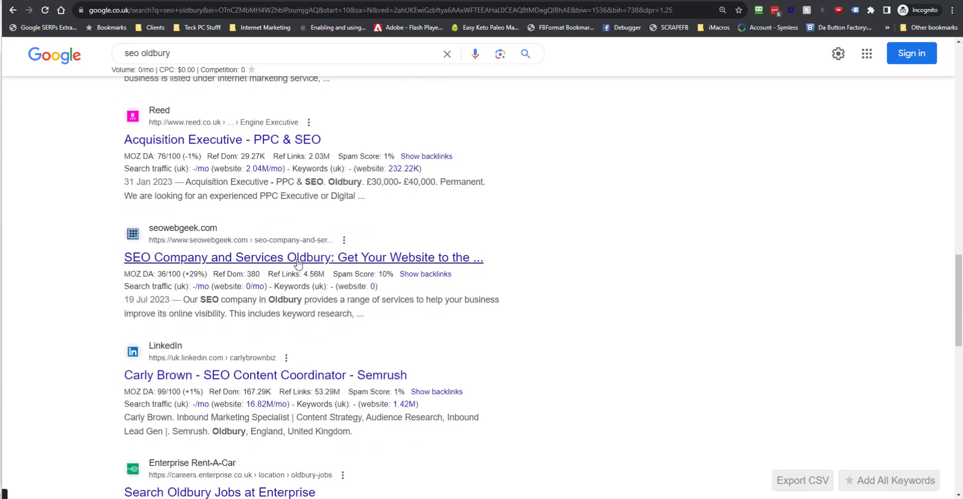
# Step: Review page 2 of the Oldbury results from its start, comparing the seowebgeek.com listing's position with the other organic entries
pyautogui.scroll(16, 297, 262)
pyautogui.scroll(-1, 199, 333)
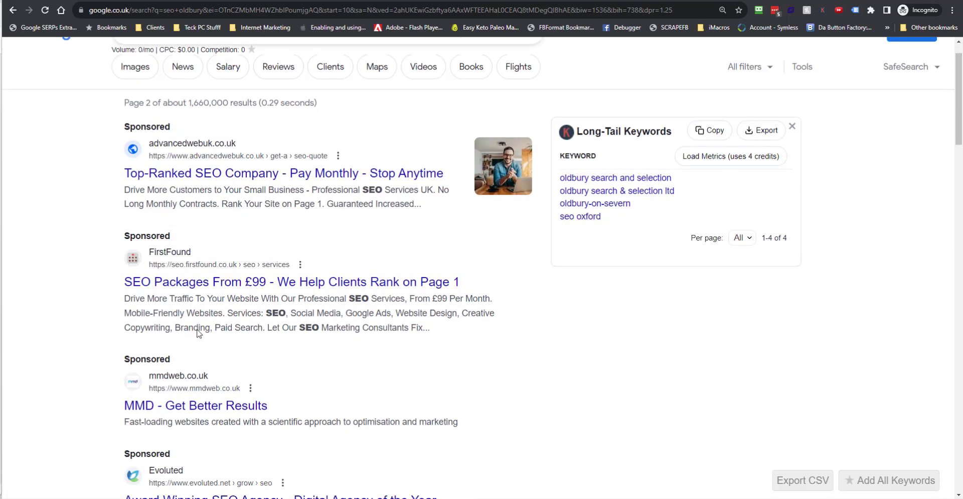
pyautogui.scroll(-4, 200, 333)
pyautogui.scroll(-5, 56, 243)
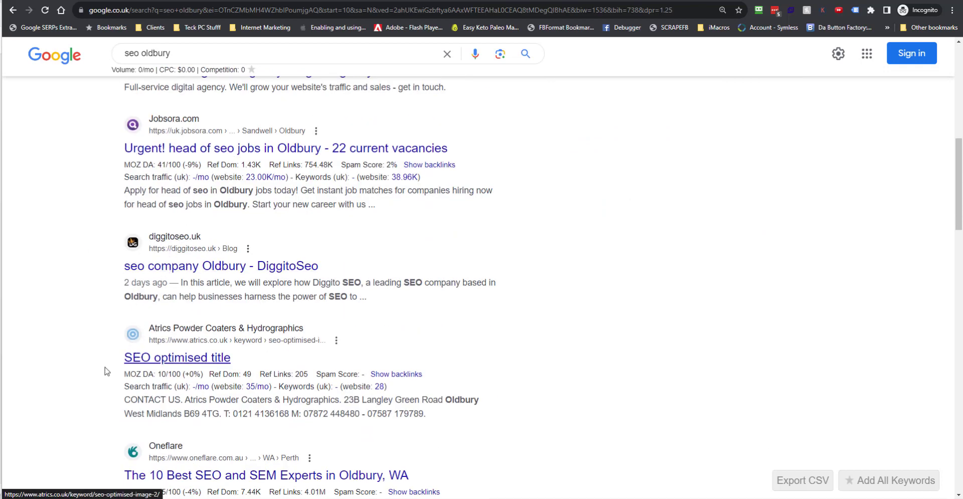
pyautogui.scroll(-5, 107, 373)
pyautogui.scroll(-2, 107, 372)
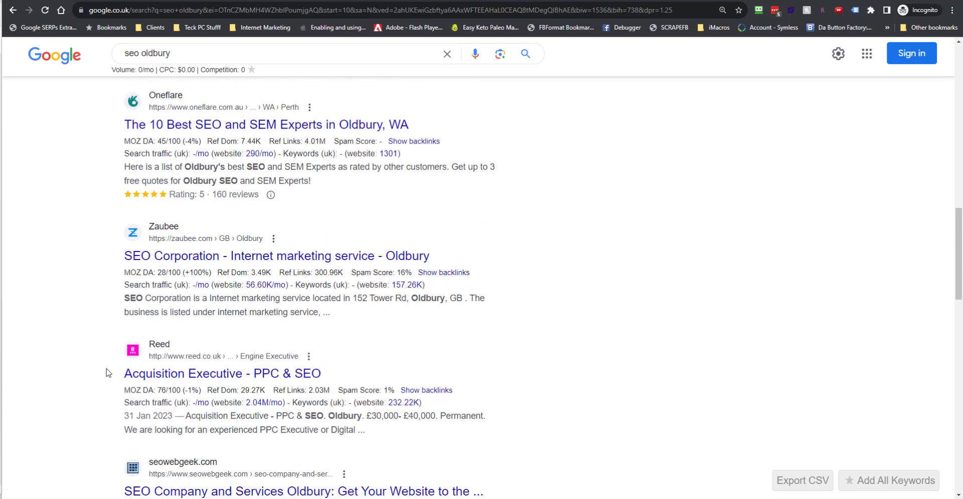
pyautogui.scroll(-3, 107, 372)
pyautogui.scroll(15, 101, 361)
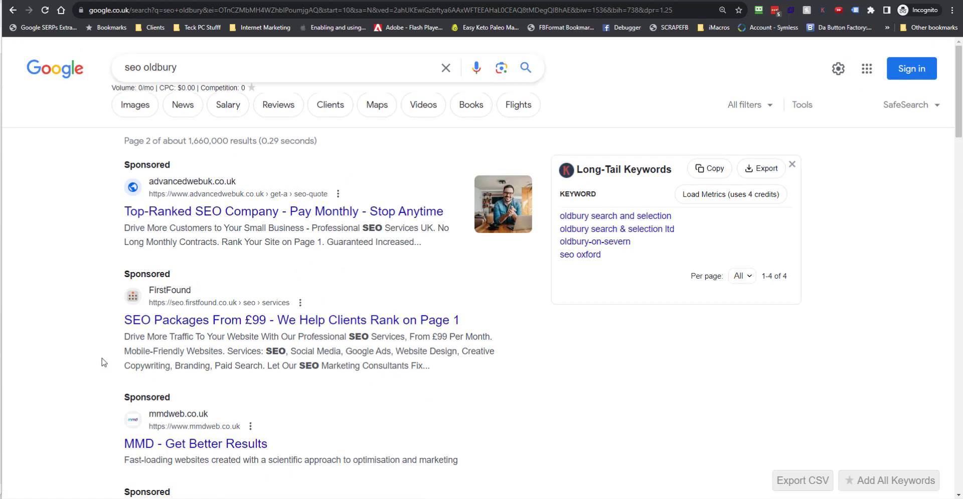
# Step: Replace the place name in the query and search Google for "seo halesowen"
pyautogui.click(199, 61)
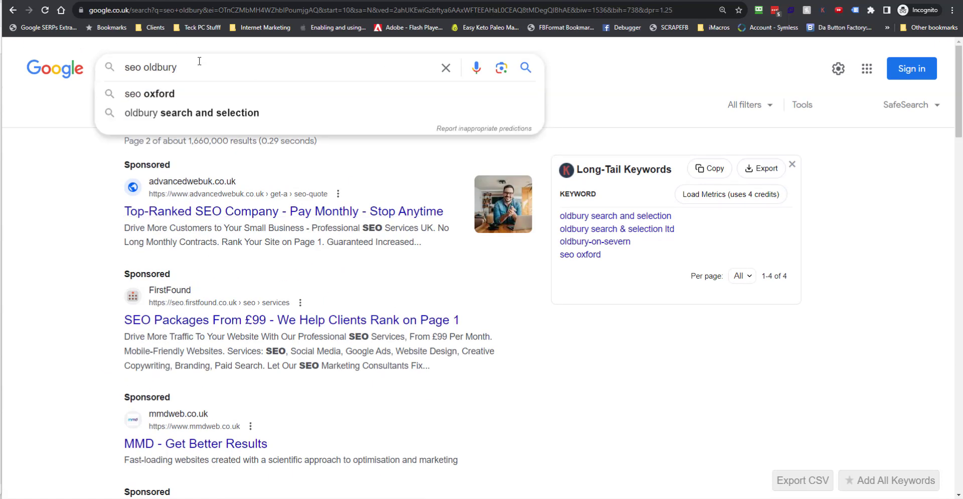
pyautogui.press('BackSpace')
pyautogui.press('BackSpace')
pyautogui.press('BackSpace')
pyautogui.press('BackSpace')
pyautogui.press('BackSpace')
pyautogui.press('BackSpace')
pyautogui.press('BackSpace')
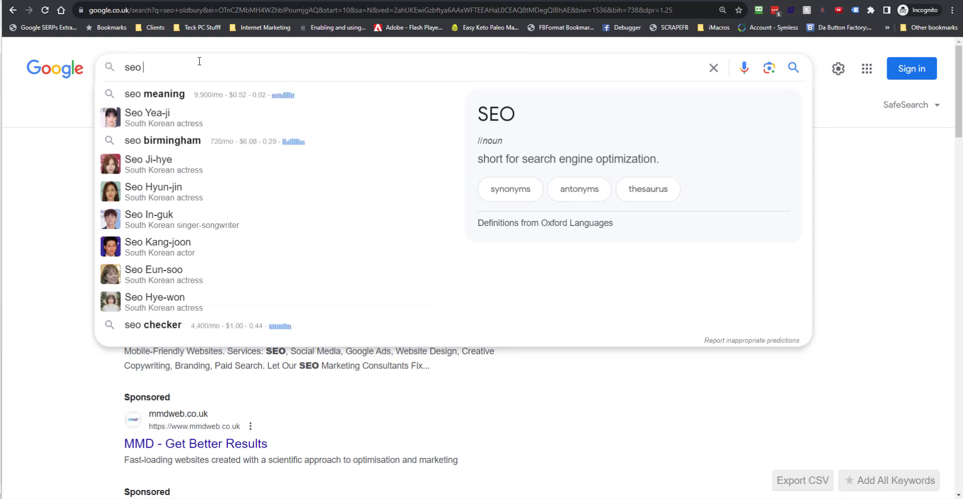
pyautogui.write('hales')
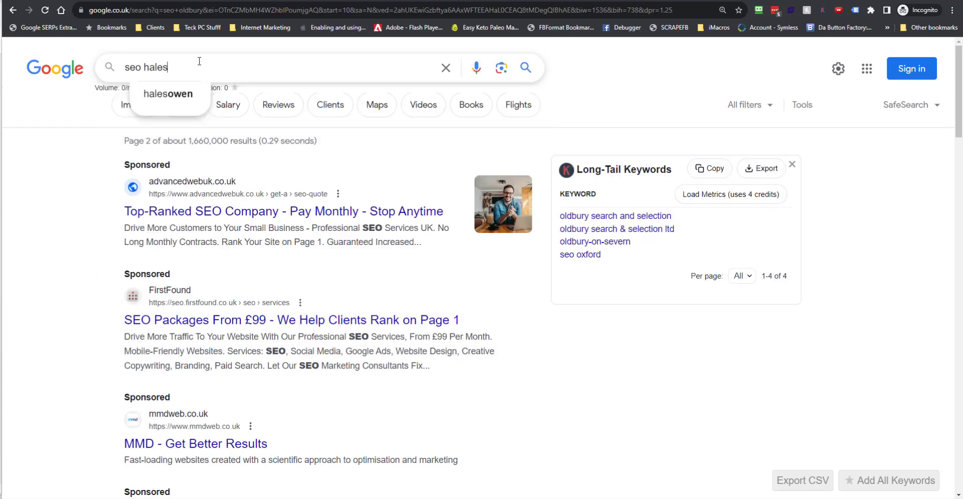
pyautogui.write('owen')
pyautogui.press('Return')
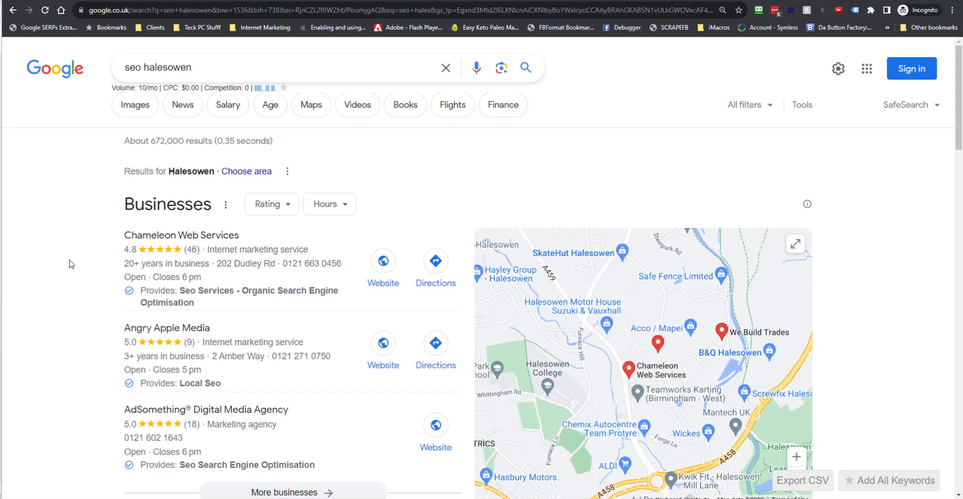
# Step: Check the first page of the Halesowen results for the seowebgeek.com listing
pyautogui.scroll(-8, 71, 263)
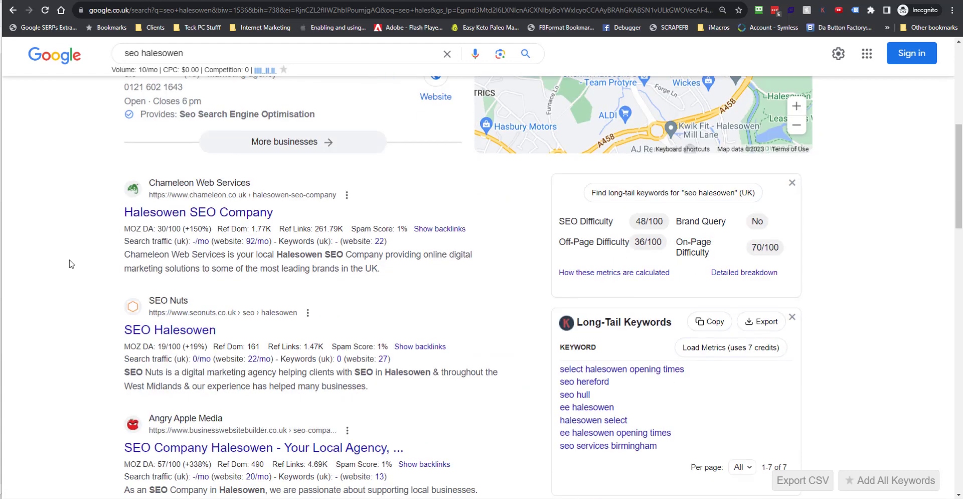
pyautogui.scroll(-10, 71, 263)
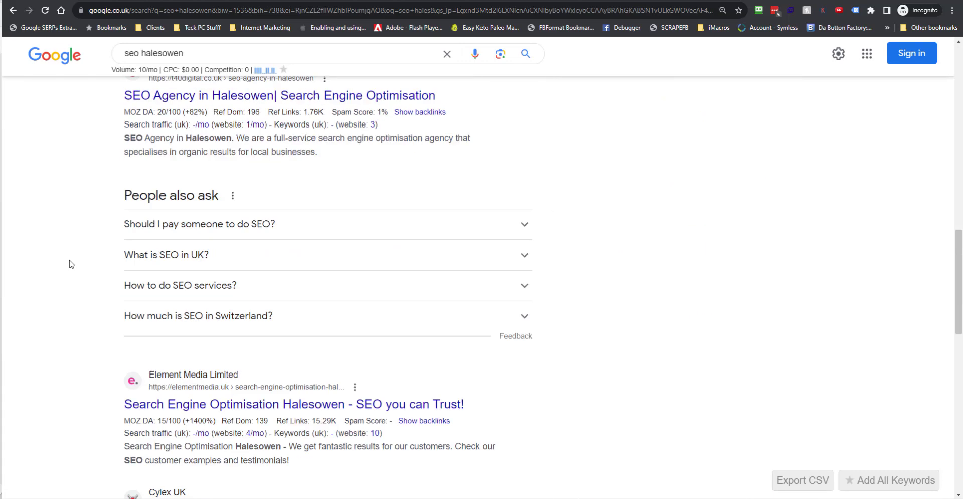
pyautogui.scroll(-9, 71, 263)
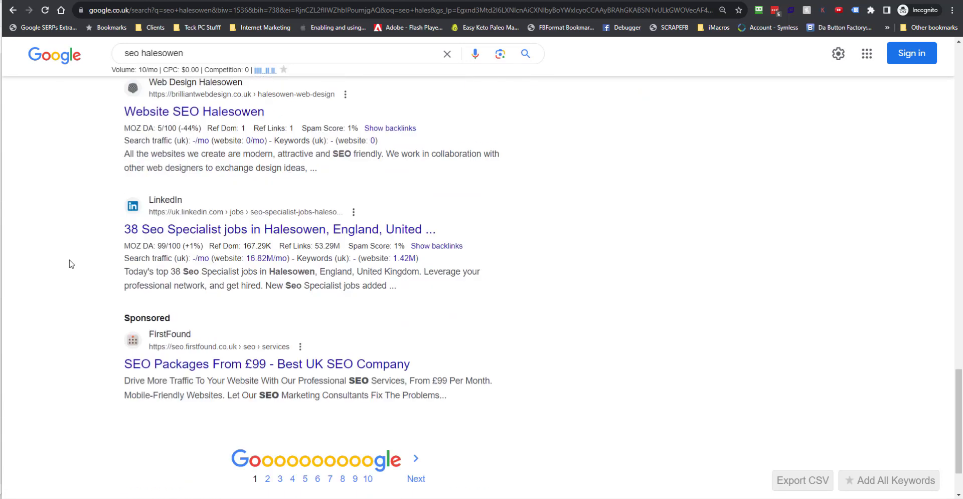
# Step: Open page 2 of the Halesowen results and look through it for the seowebgeek.com listing
pyautogui.click(267, 400)
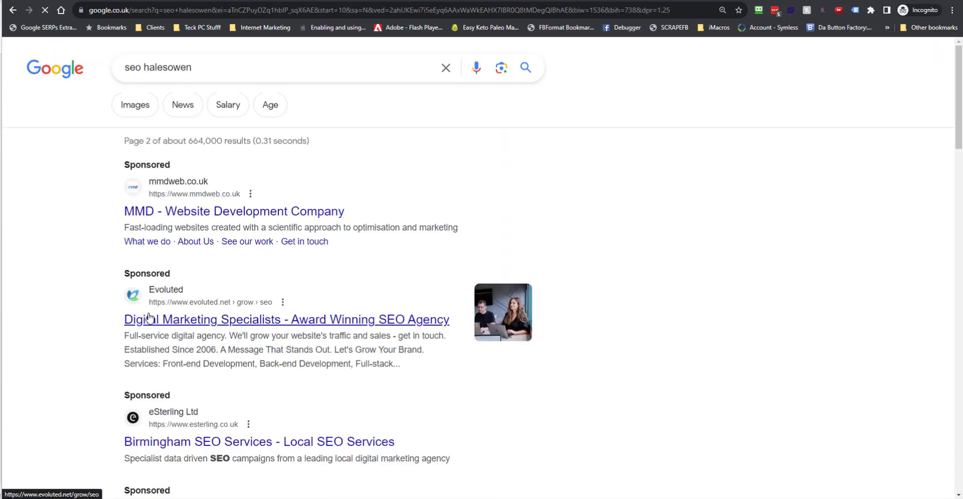
pyautogui.scroll(-6, 96, 297)
pyautogui.scroll(-5, 93, 296)
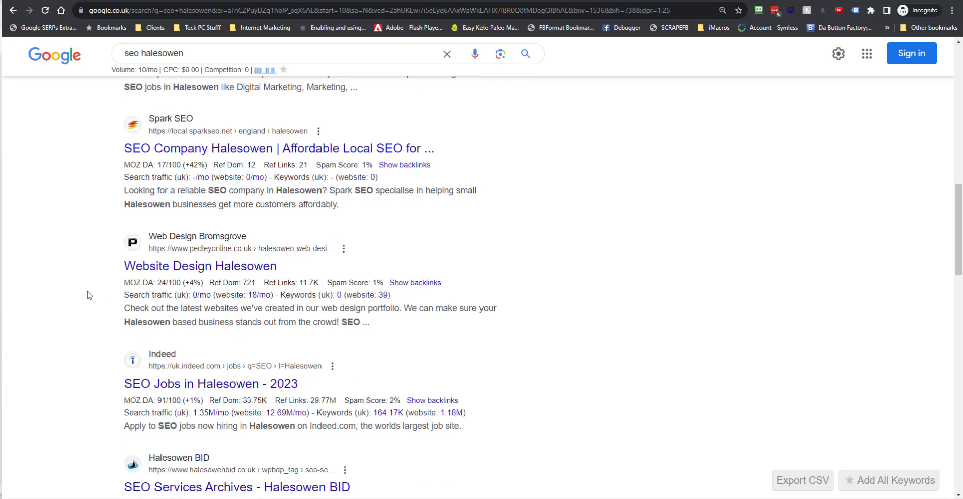
pyautogui.scroll(-12, 87, 295)
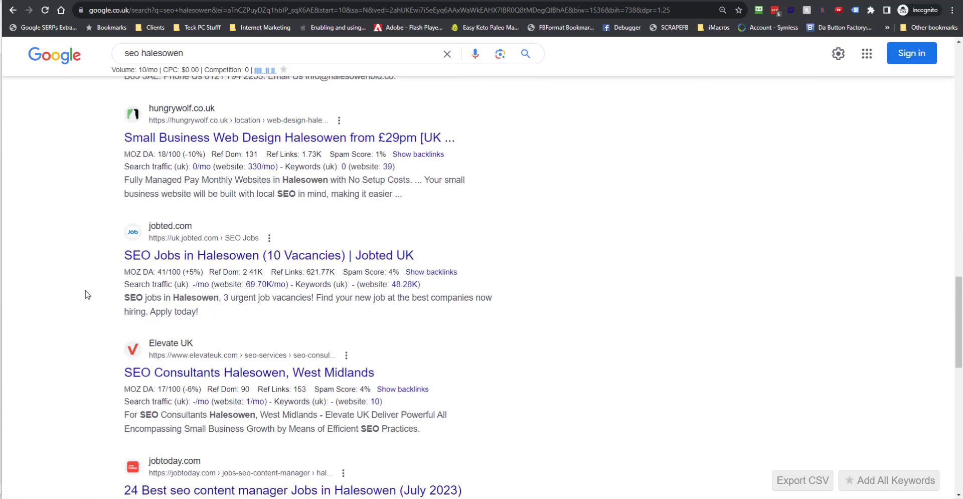
pyautogui.scroll(-7, 87, 295)
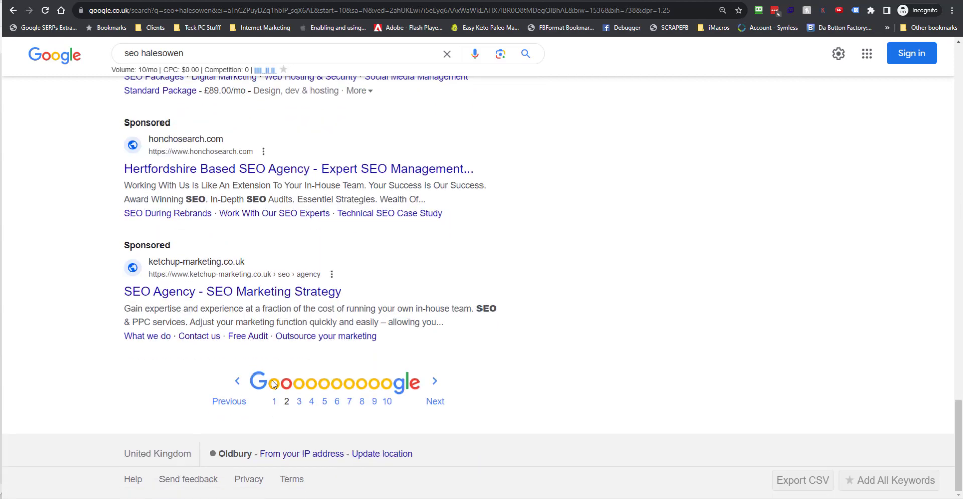
# Step: Continue to page 3 of the Halesowen results and scan its entries for seowebgeek.com
pyautogui.click(300, 401)
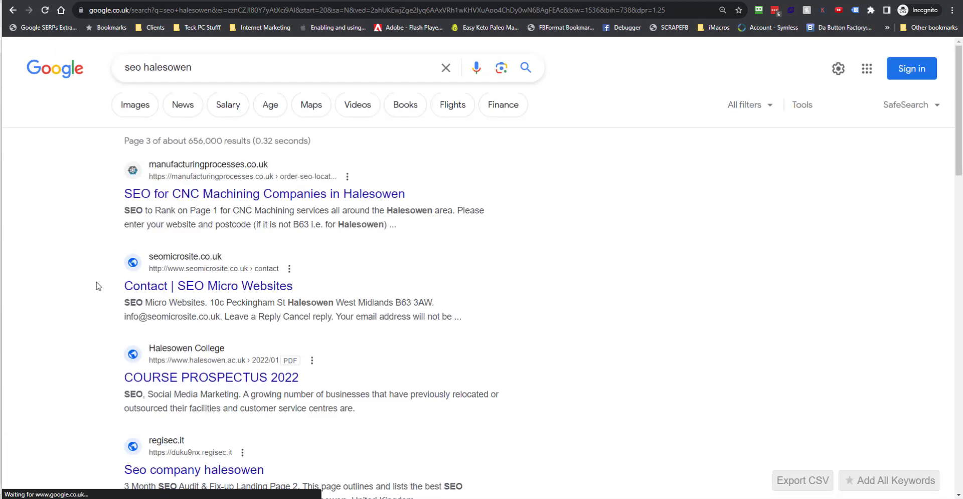
pyautogui.scroll(-3, 95, 284)
pyautogui.scroll(-4, 97, 286)
pyautogui.scroll(-4, 96, 285)
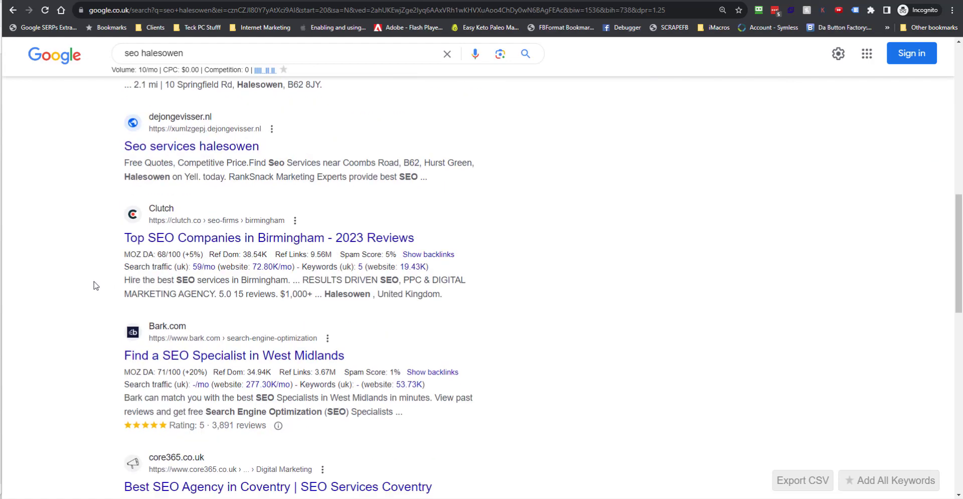
pyautogui.scroll(-6, 96, 285)
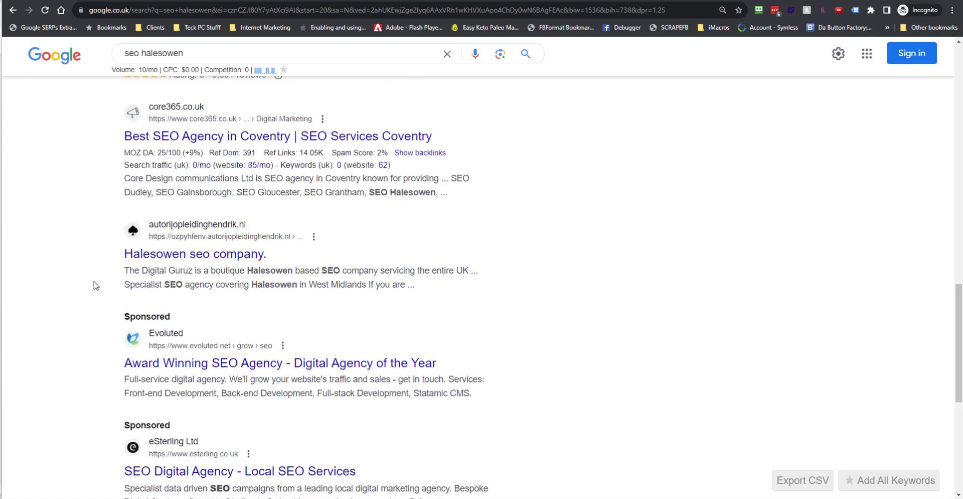
pyautogui.scroll(-6, 94, 283)
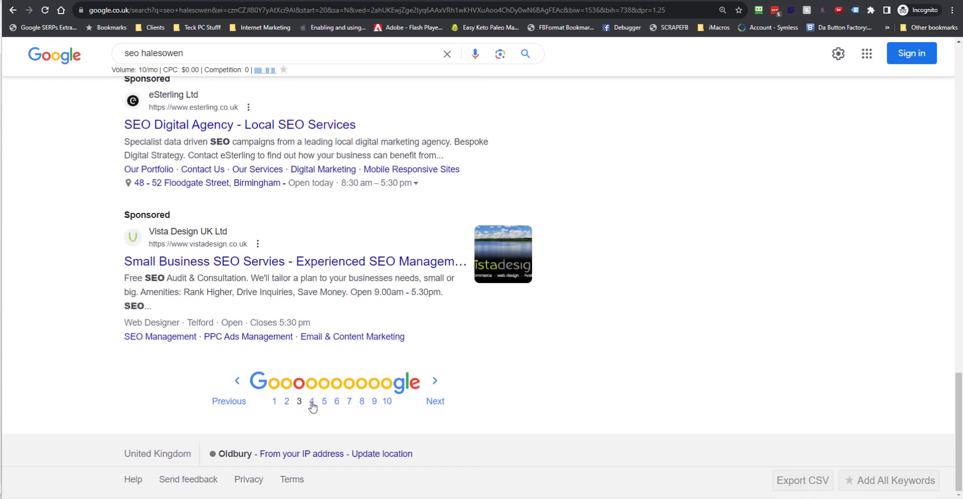
# Step: Open the seowebgeek.com Halesowen article from page 4 of the results and review its title, images and text sections
pyautogui.click(312, 401)
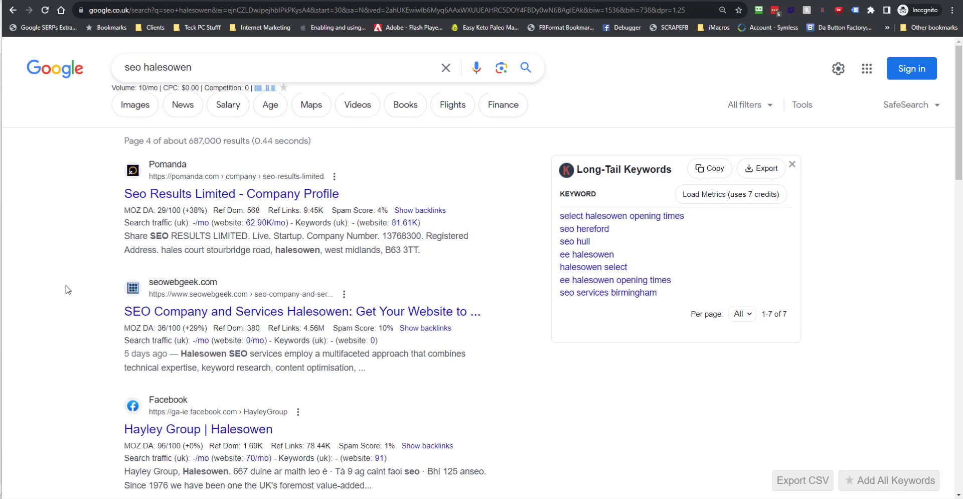
pyautogui.click(394, 312)
pyautogui.scroll(-11, 431, 338)
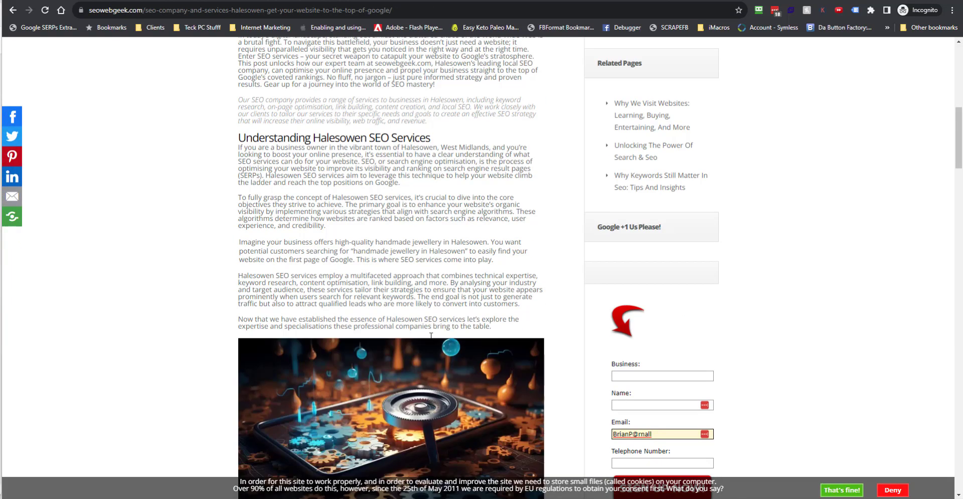
pyautogui.scroll(-7, 420, 254)
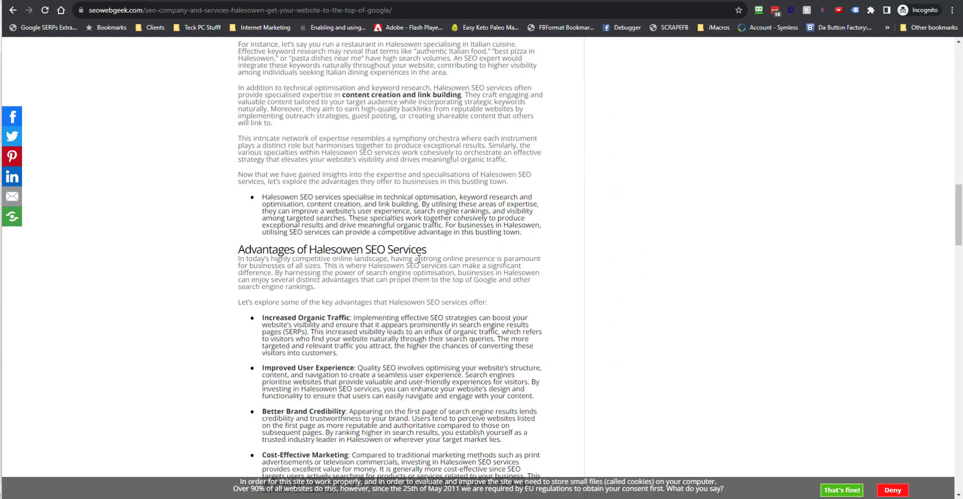
pyautogui.scroll(20, 419, 259)
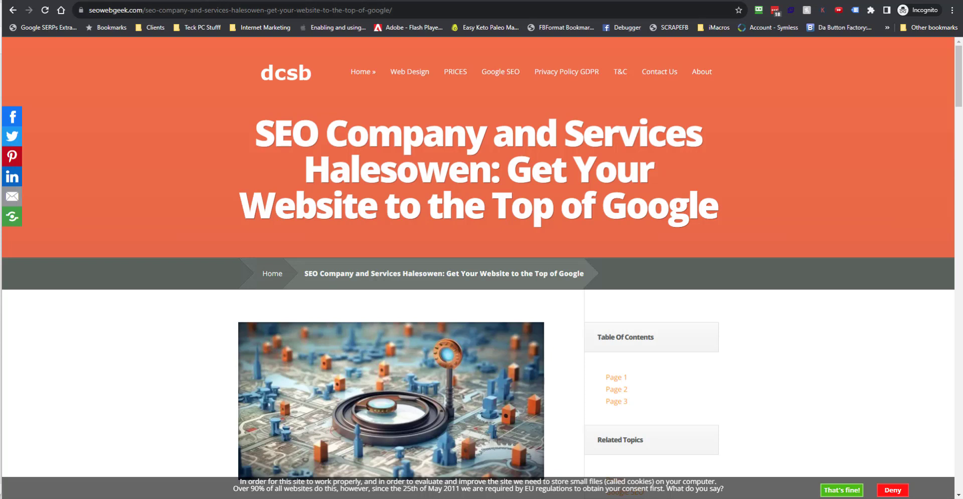
pyautogui.moveTo(364, 76)
pyautogui.scroll(-7, 557, 127)
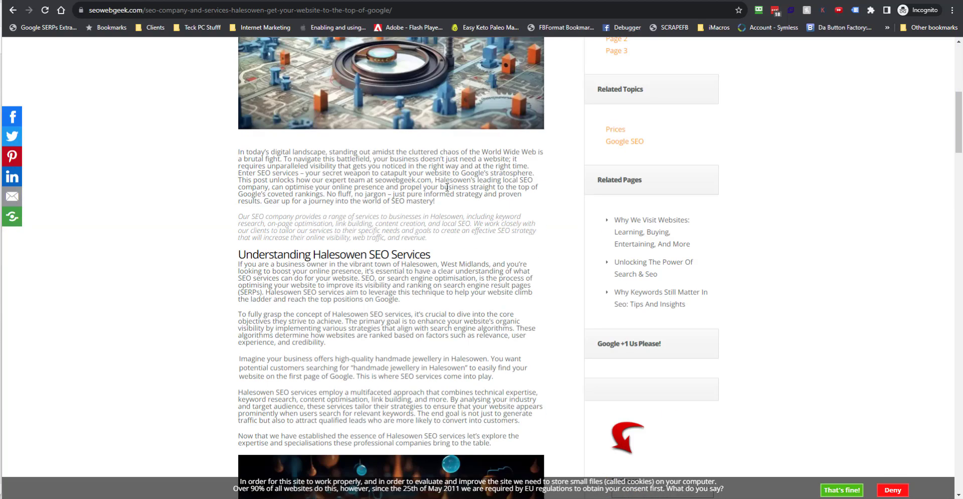
# Step: Open the seowebgeek.com homepage and review its content down to the area links in the closing contact section
pyautogui.scroll(7, 408, 235)
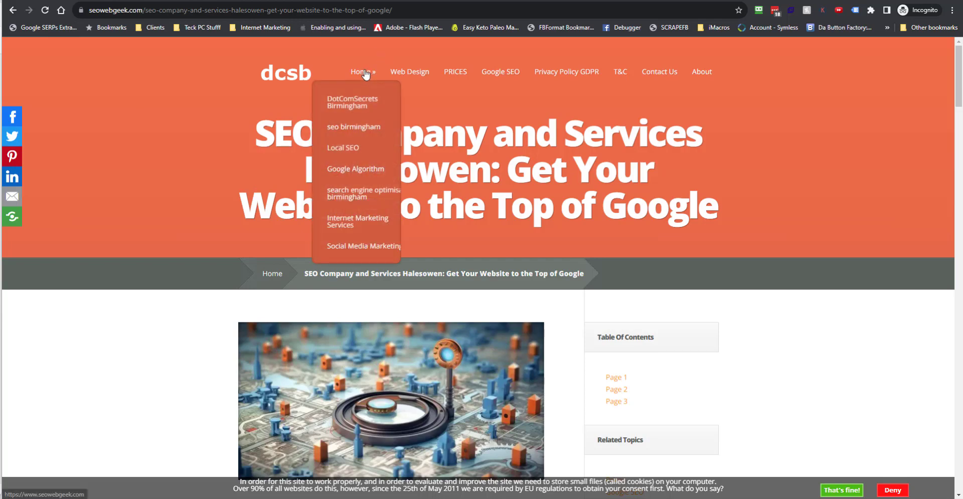
pyautogui.click(368, 87)
pyautogui.scroll(-20, 420, 373)
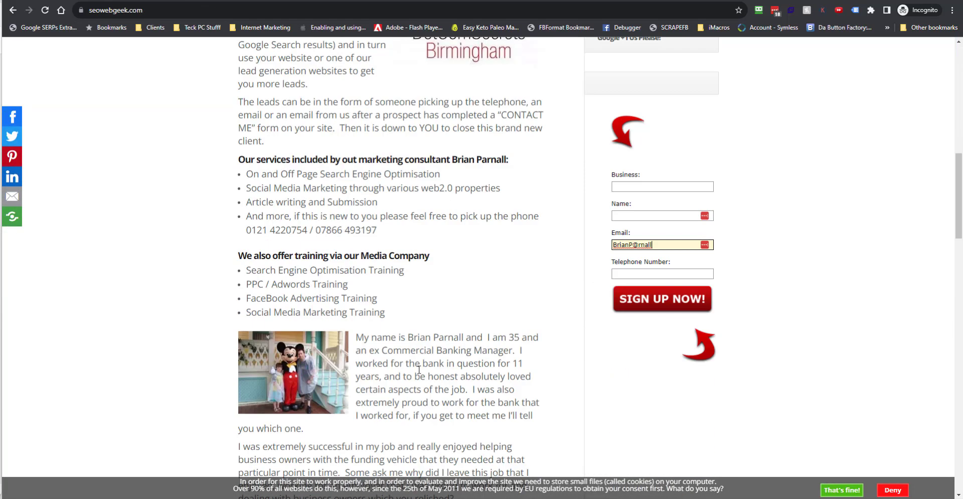
pyautogui.scroll(-1, 421, 373)
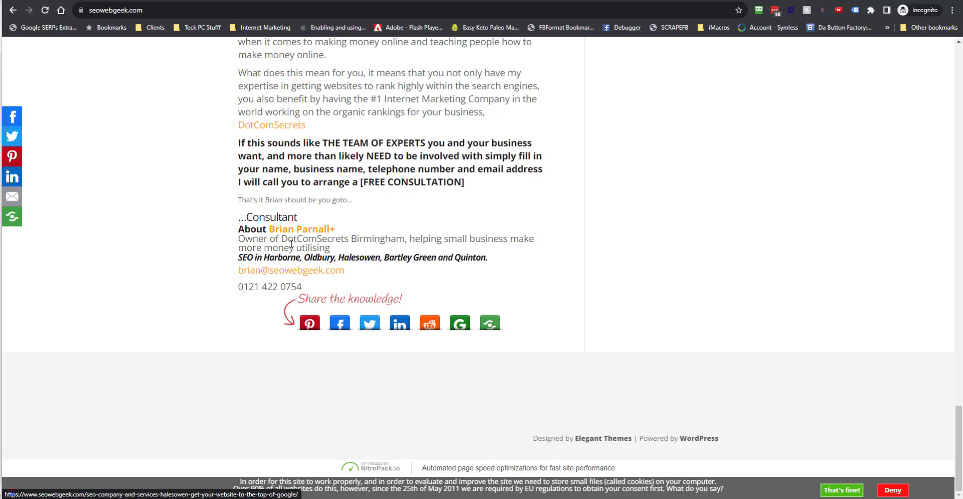
pyautogui.scroll(20, 292, 244)
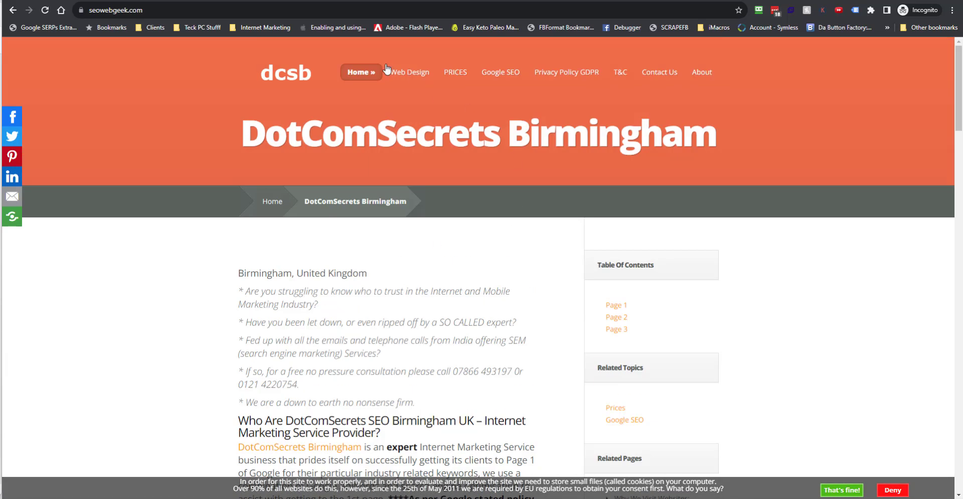
# Step: Switch to the WordPress admin window, open the site's Menus page and look through the existing menu structure
pyautogui.click(903, 0)
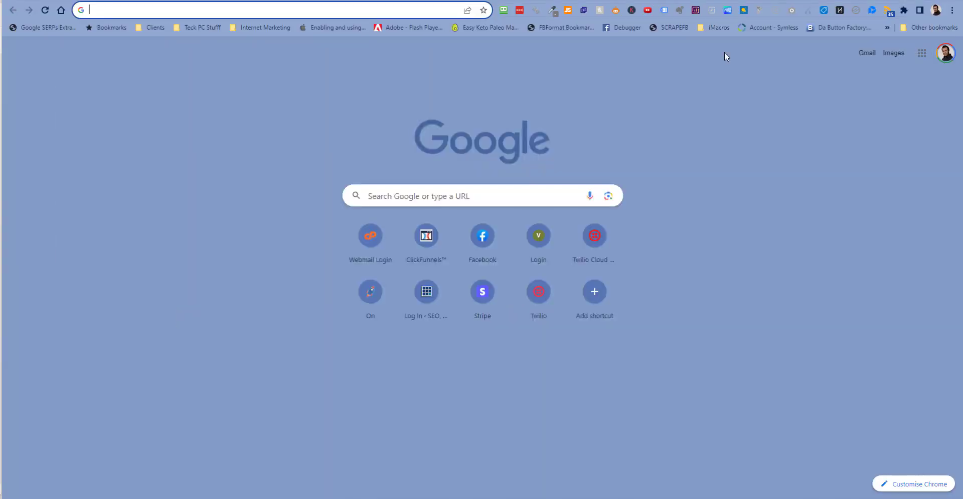
pyautogui.click(30, 1)
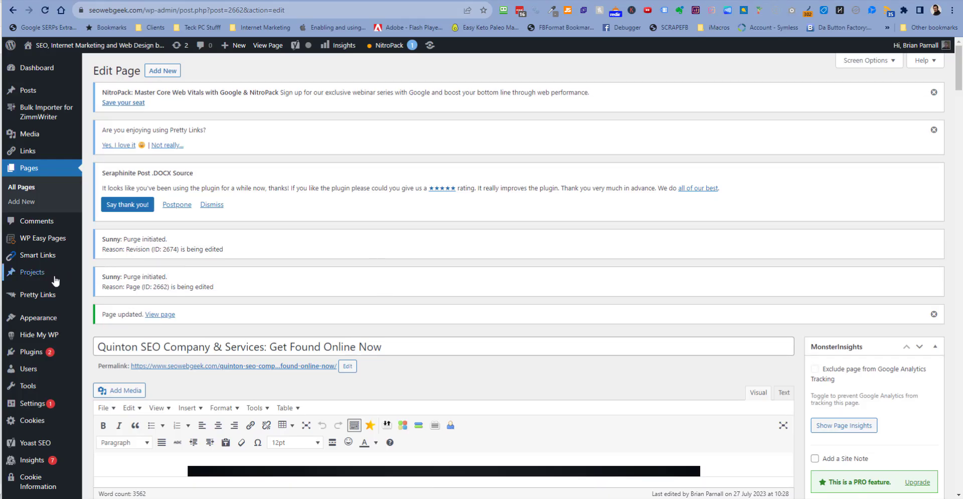
pyautogui.moveTo(43, 360)
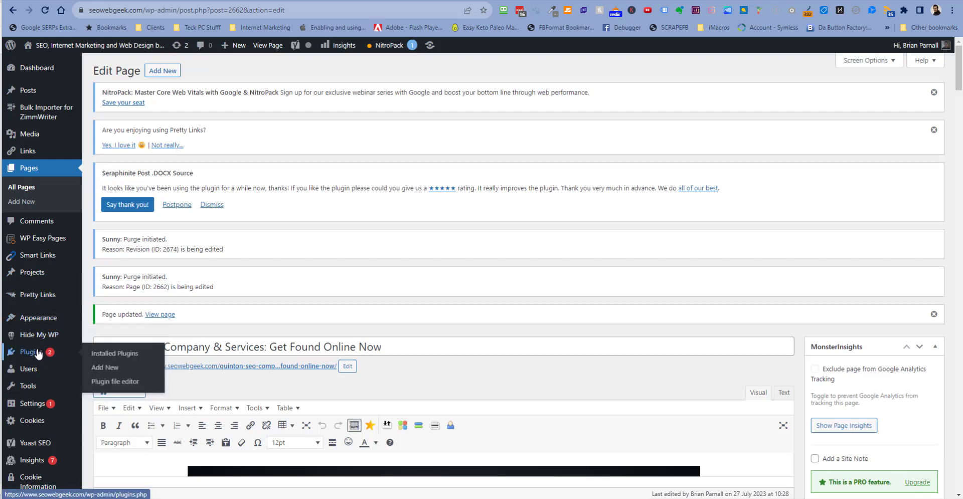
pyautogui.moveTo(39, 319)
pyautogui.click(119, 362)
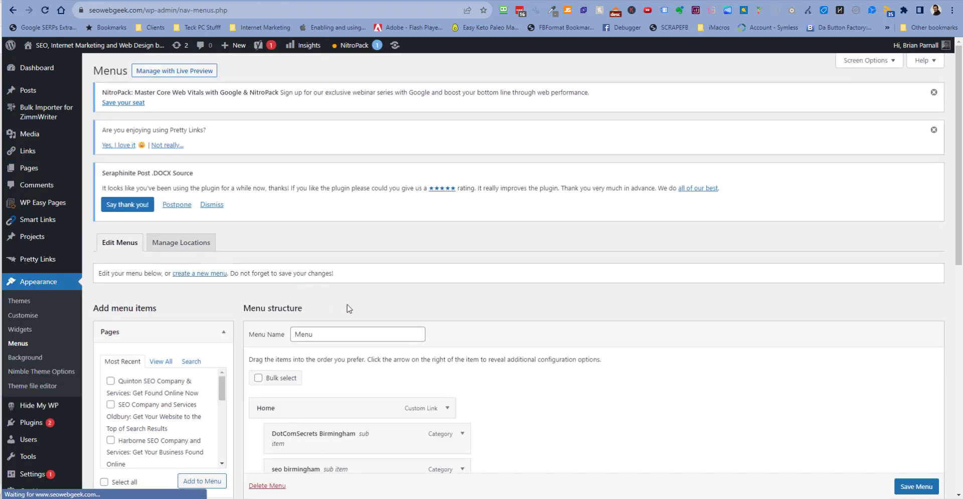
pyautogui.scroll(-1, 405, 296)
pyautogui.scroll(-4, 404, 296)
pyautogui.scroll(-2, 513, 296)
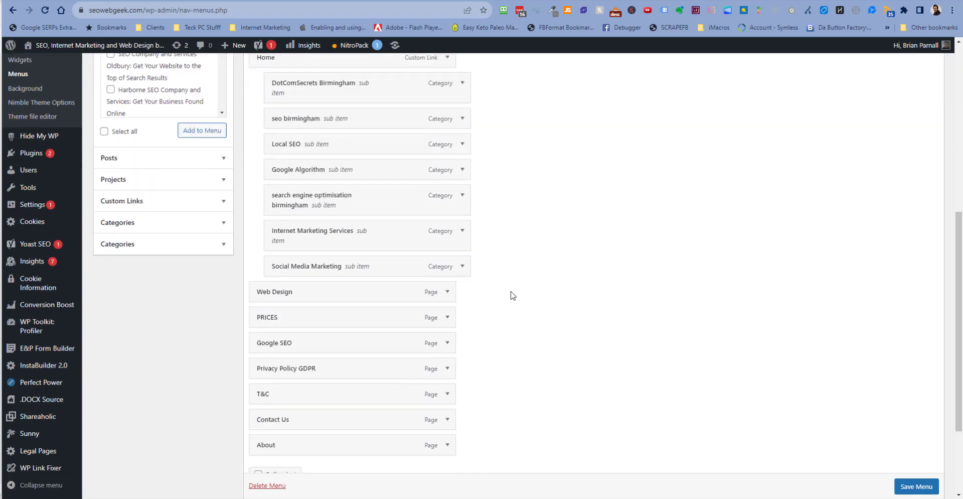
pyautogui.scroll(-2, 512, 296)
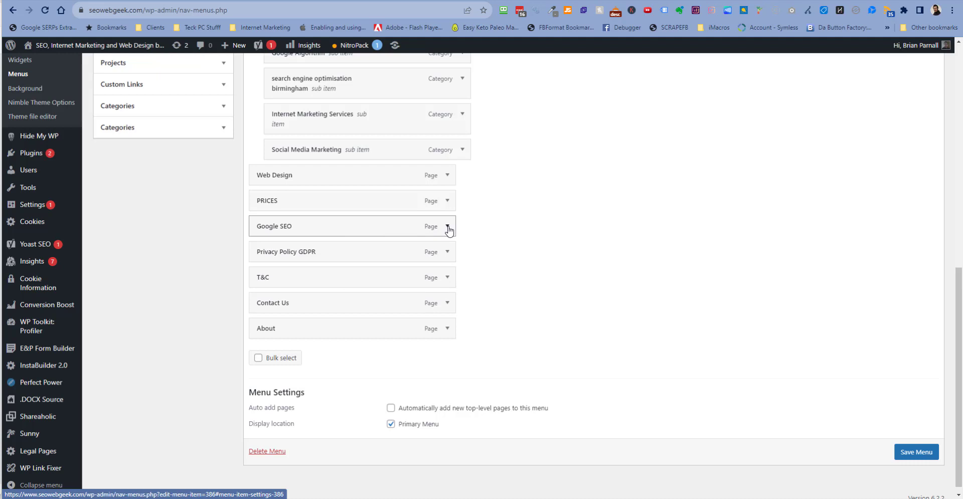
pyautogui.scroll(4, 295, 241)
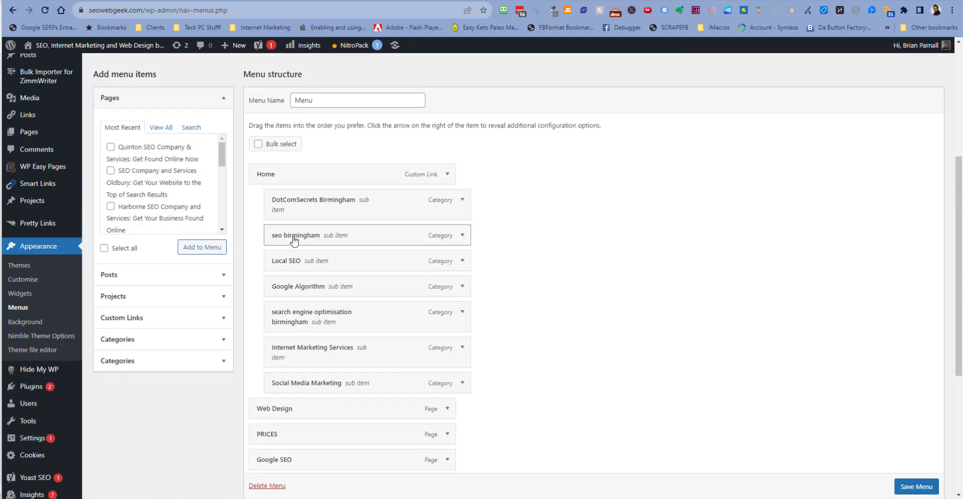
# Step: Add the Quinton, Oldbury, Harborne, Halesowen and Bartley Green SEO pages to the menu
pyautogui.click(110, 147)
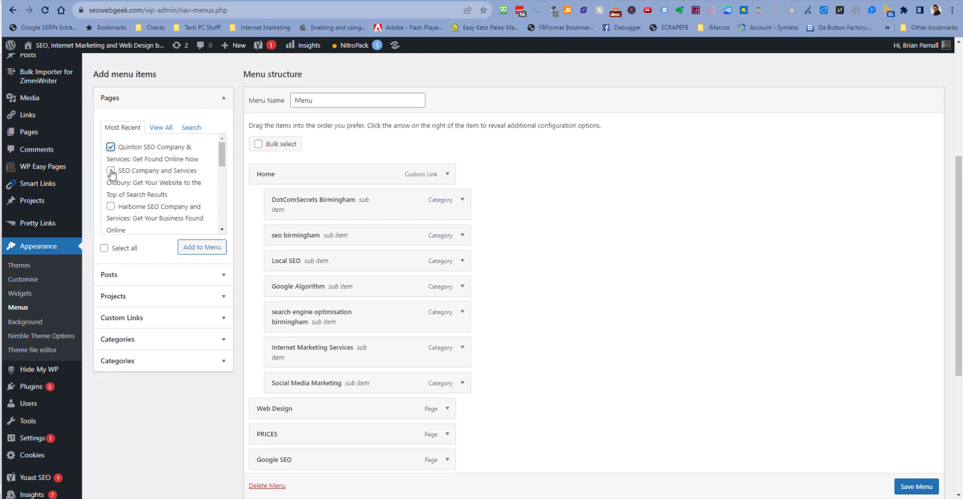
pyautogui.click(111, 171)
pyautogui.click(111, 206)
pyautogui.scroll(-3, 132, 206)
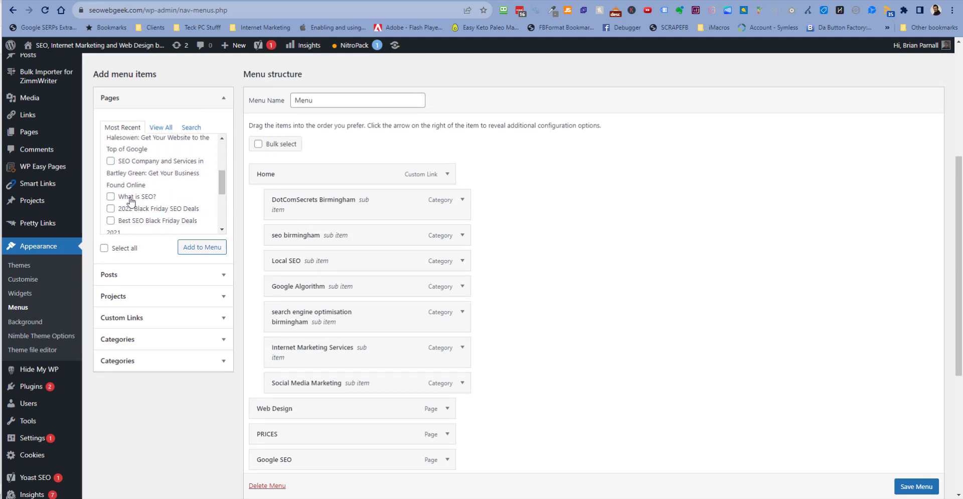
pyautogui.click(111, 161)
pyautogui.scroll(2, 158, 203)
pyautogui.scroll(-2, 149, 221)
pyautogui.scroll(3, 146, 200)
pyautogui.click(224, 162)
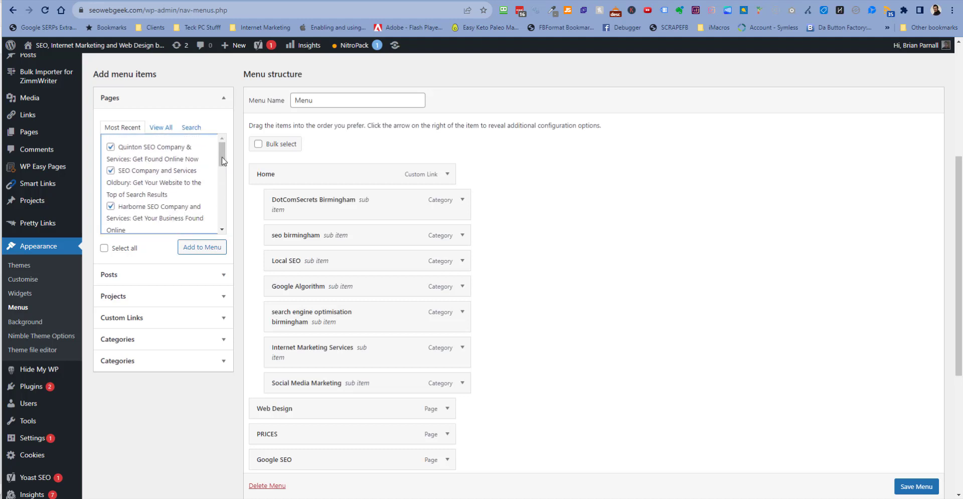
pyautogui.scroll(-3, 161, 181)
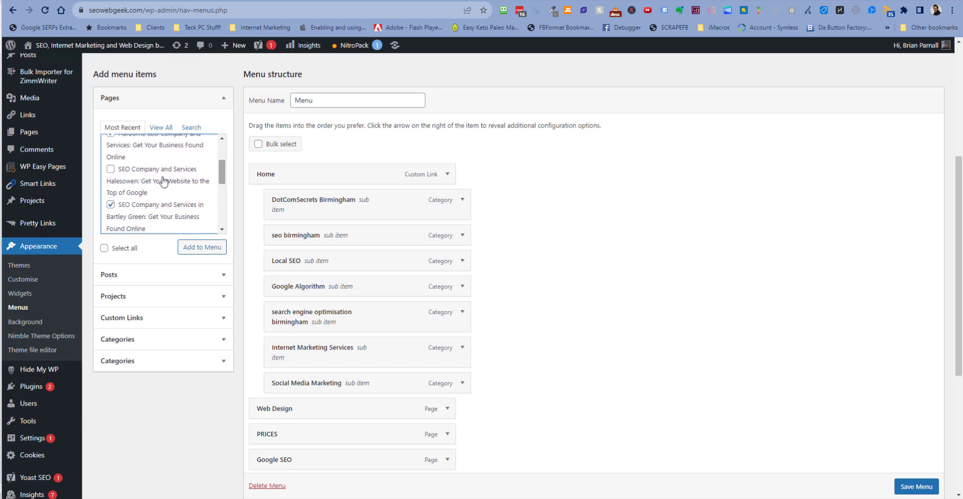
pyautogui.click(110, 170)
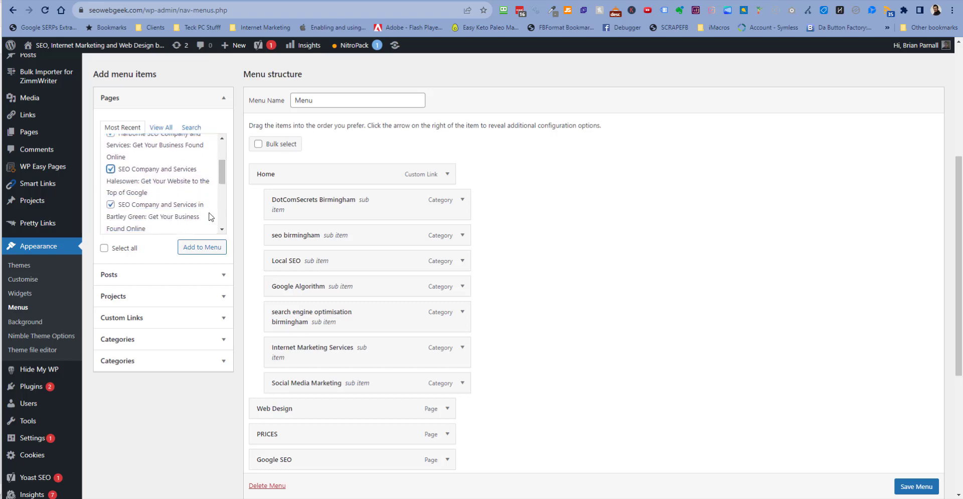
pyautogui.click(202, 247)
# Step: Move the Quinton, Oldbury, Harborne, Halesowen and Bartley Green items beneath Google SEO in the menu structure
pyautogui.scroll(-5, 532, 295)
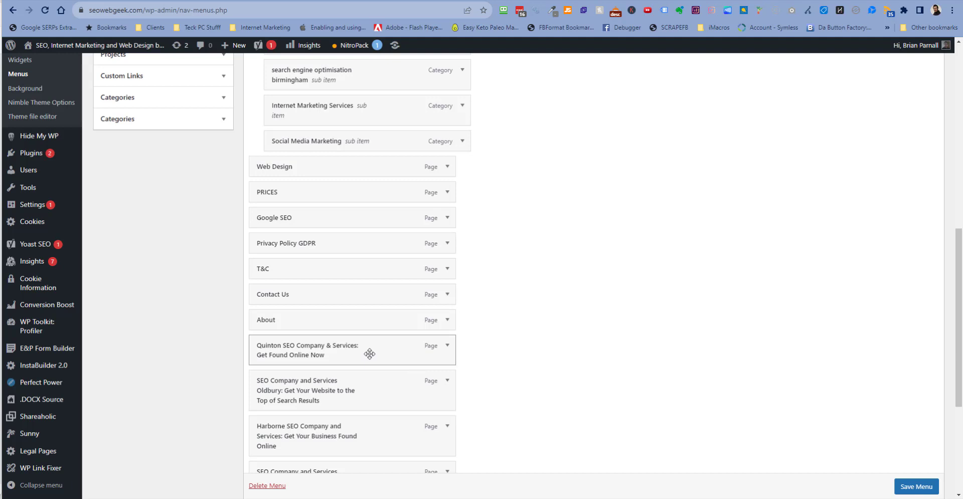
pyautogui.moveTo(372, 347); pyautogui.dragTo(376, 243)
pyautogui.moveTo(343, 387); pyautogui.dragTo(363, 206)
pyautogui.scroll(-2, 390, 333)
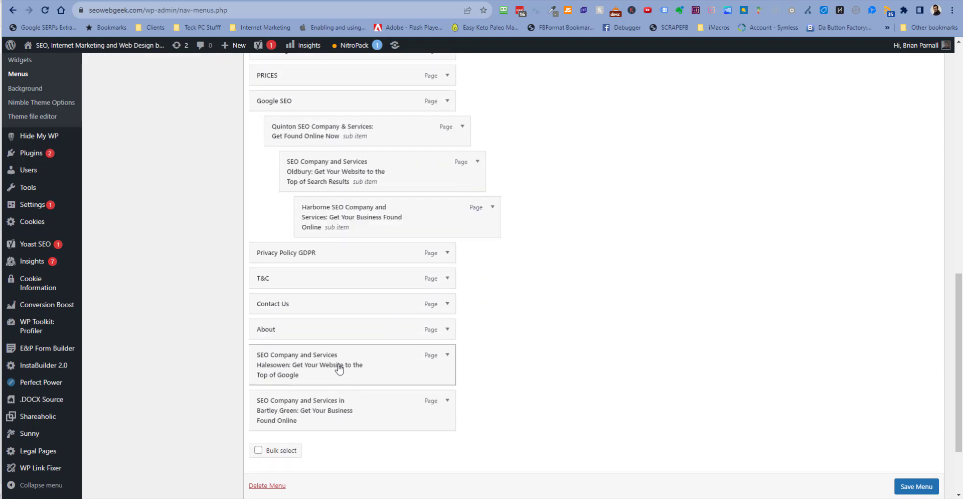
pyautogui.moveTo(338, 367); pyautogui.dragTo(355, 243)
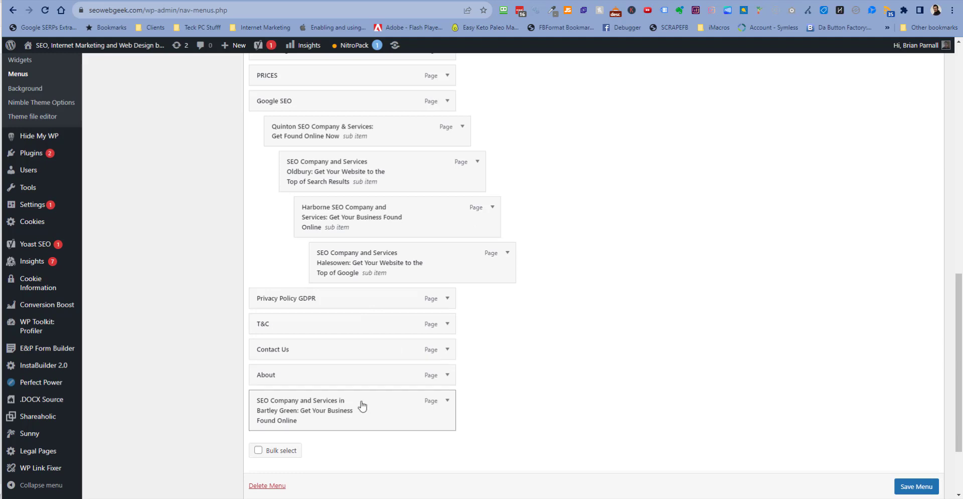
pyautogui.moveTo(362, 406); pyautogui.dragTo(336, 311)
# Step: Outdent the Halesowen, Harborne and Oldbury items to the same sub-item level as Quinton, directly under Google SEO
pyautogui.moveTo(369, 269); pyautogui.dragTo(331, 267)
pyautogui.moveTo(351, 221); pyautogui.dragTo(327, 219)
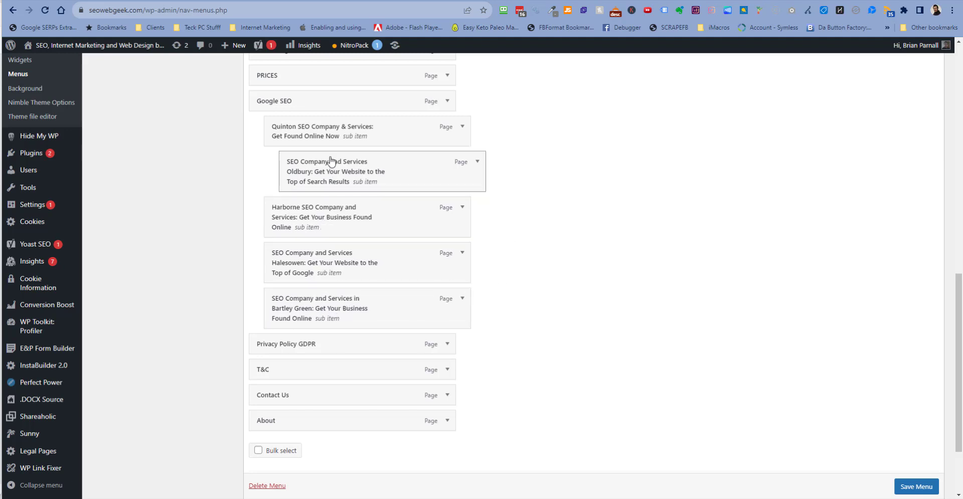
pyautogui.moveTo(331, 161); pyautogui.dragTo(318, 155)
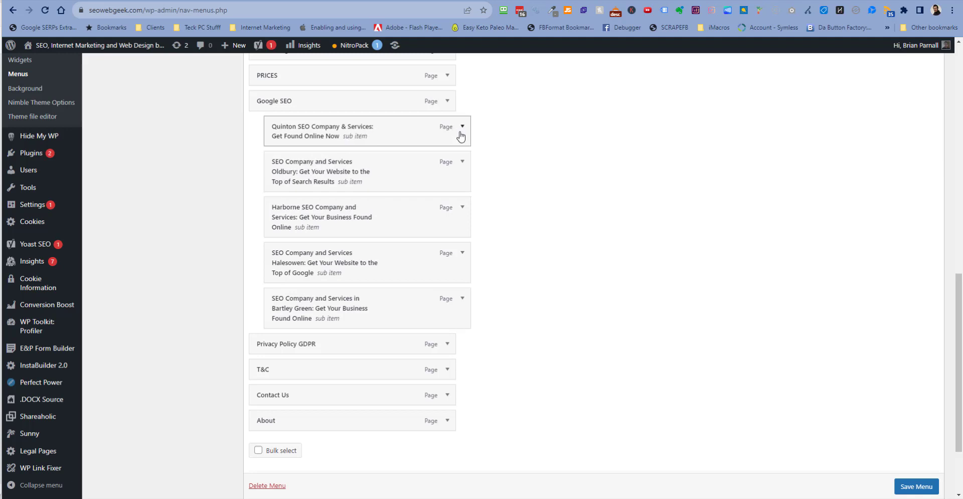
# Step: Shorten the Quinton menu item's navigation label to "Quinton SEO"
pyautogui.click(462, 132)
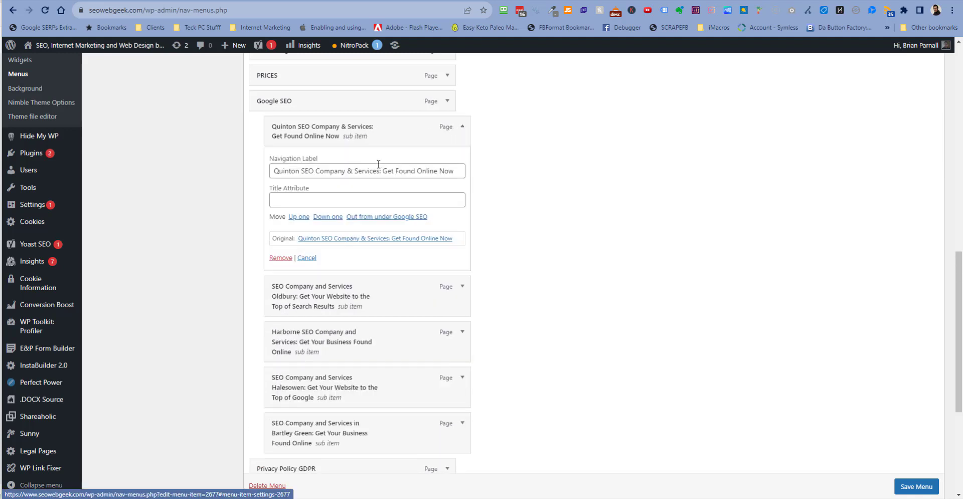
pyautogui.moveTo(316, 172); pyautogui.dragTo(519, 187)
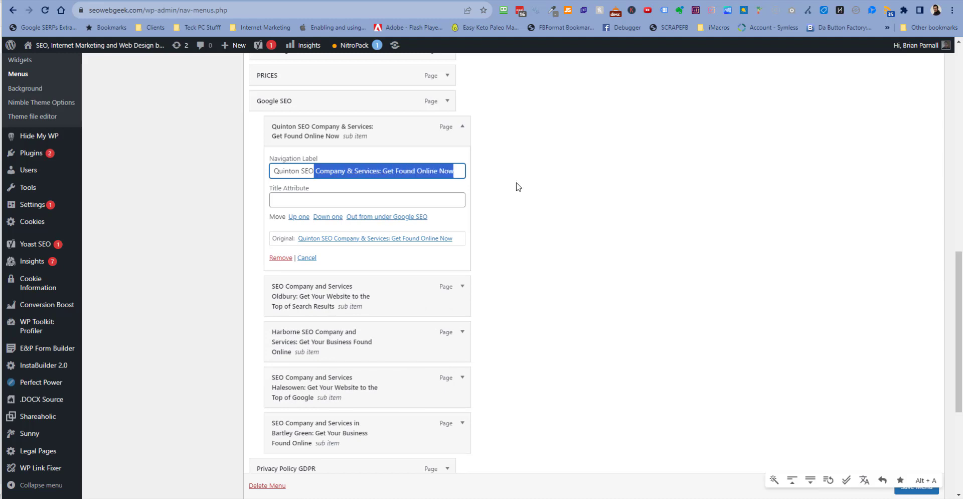
pyautogui.press('BackSpace')
pyautogui.click(546, 266)
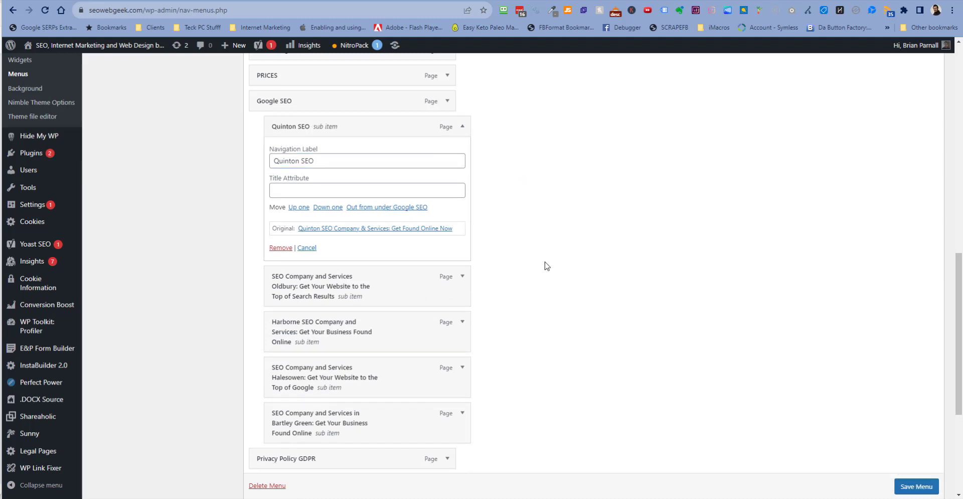
# Step: Shorten the Oldbury menu item's navigation label to "SEO Oldbury"
pyautogui.click(462, 276)
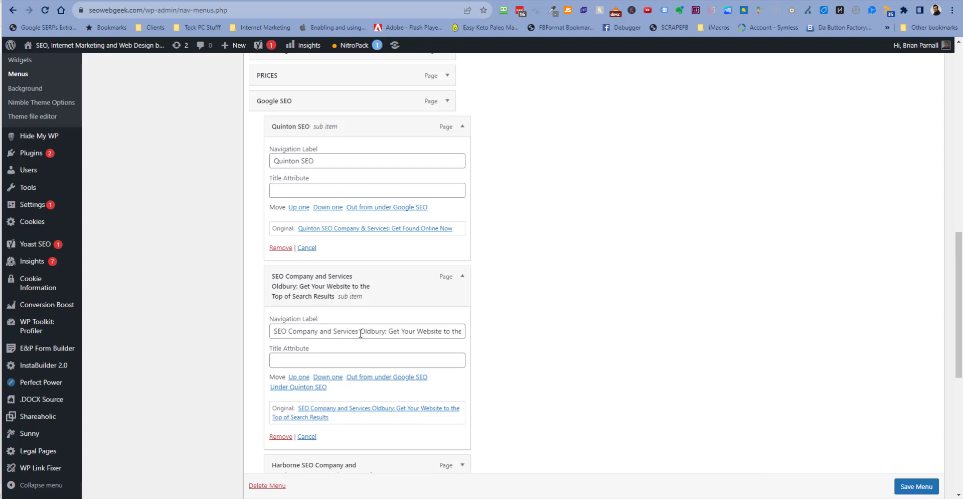
pyautogui.moveTo(359, 333); pyautogui.dragTo(287, 332)
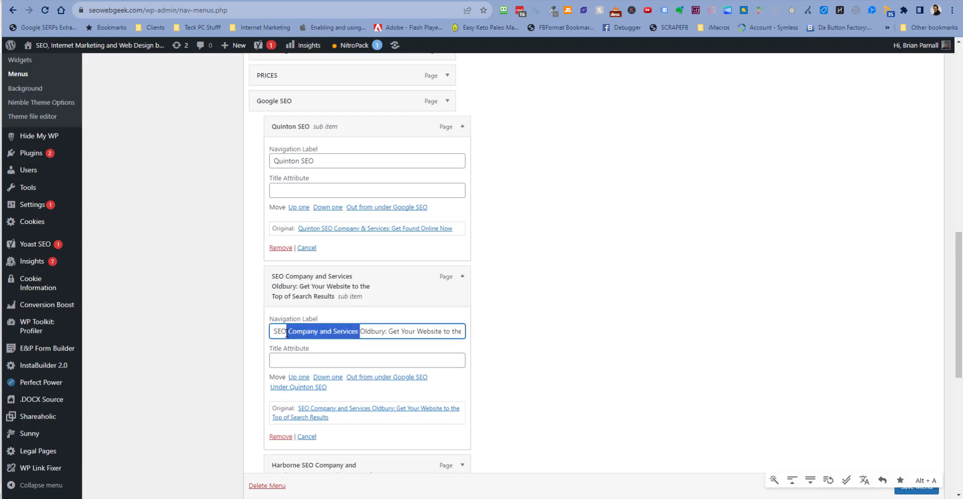
pyautogui.press('BackSpace')
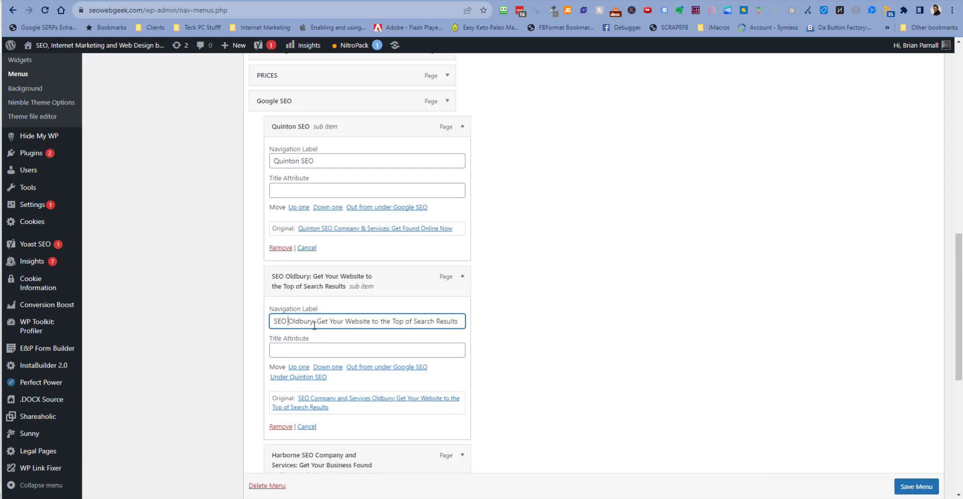
pyautogui.moveTo(315, 323); pyautogui.dragTo(498, 331)
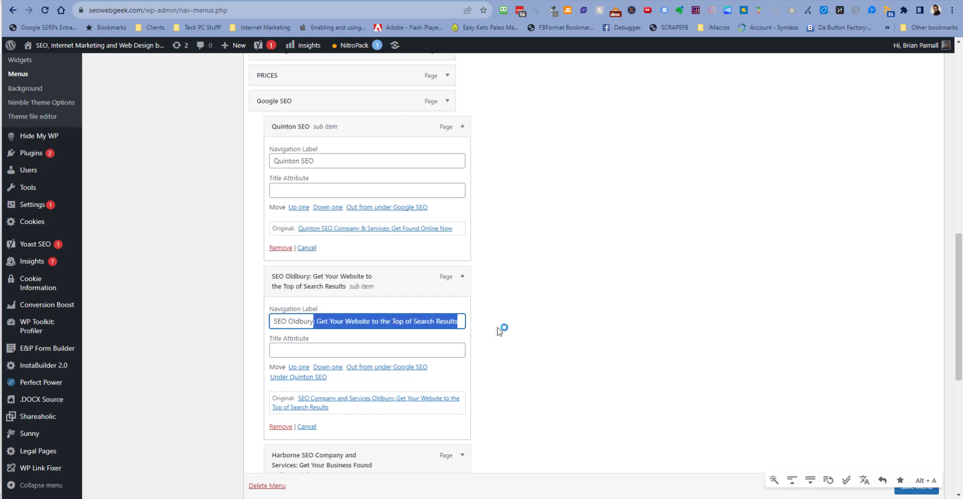
pyautogui.press('BackSpace')
# Step: Shorten the Harborne menu item's navigation label to "Harborne SEO"
pyautogui.scroll(-2, 521, 345)
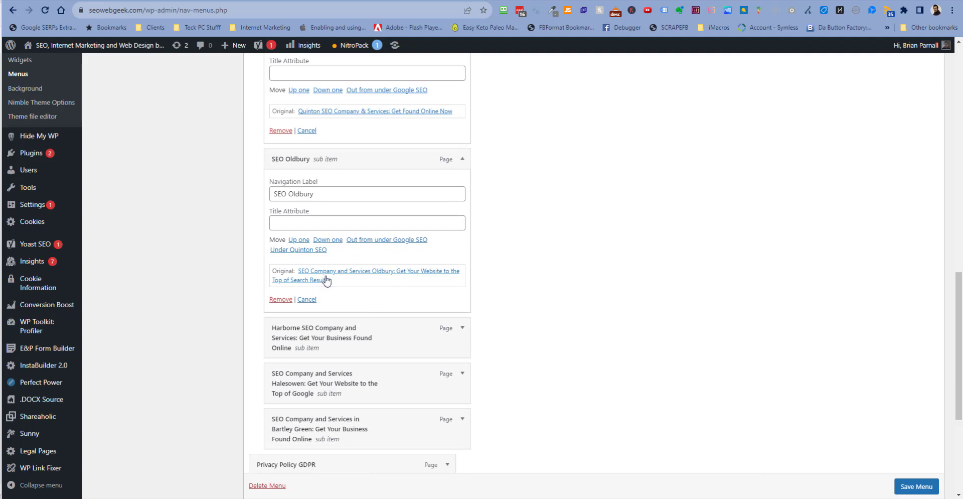
pyautogui.scroll(2, 323, 280)
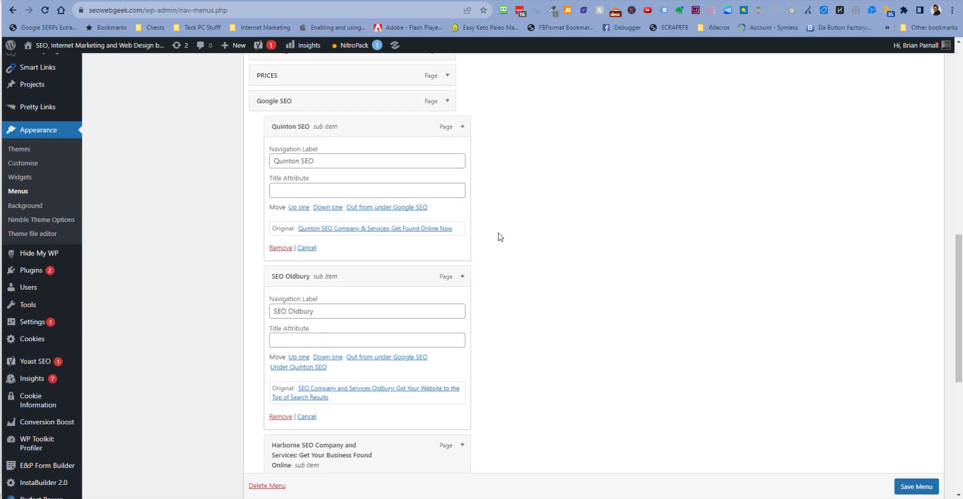
pyautogui.scroll(-4, 499, 236)
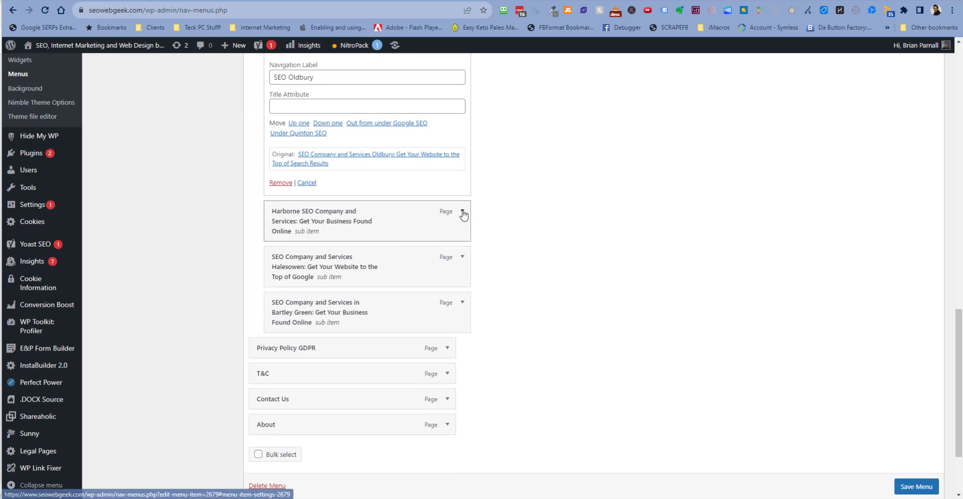
pyautogui.click(463, 211)
pyautogui.moveTo(318, 267); pyautogui.dragTo(499, 273)
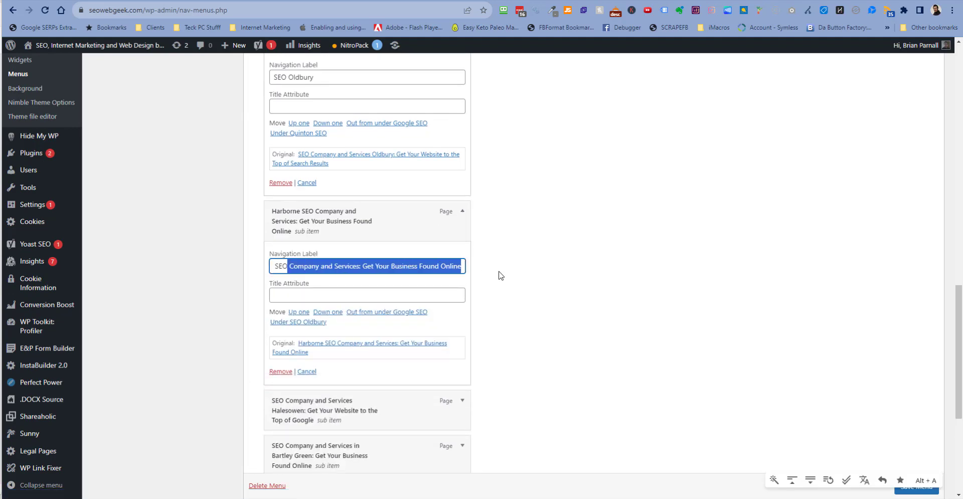
pyautogui.press('BackSpace')
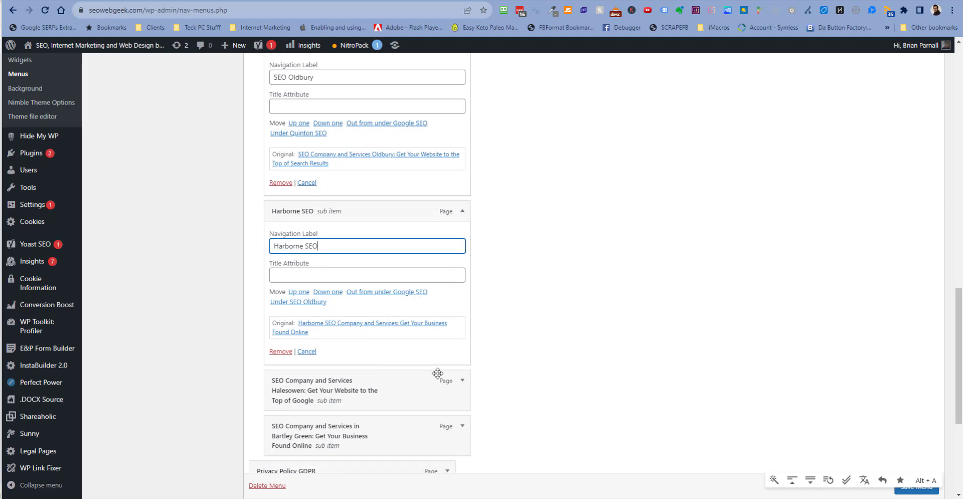
# Step: Shorten the Halesowen menu item's navigation label to "SEO Halesowen"
pyautogui.click(460, 381)
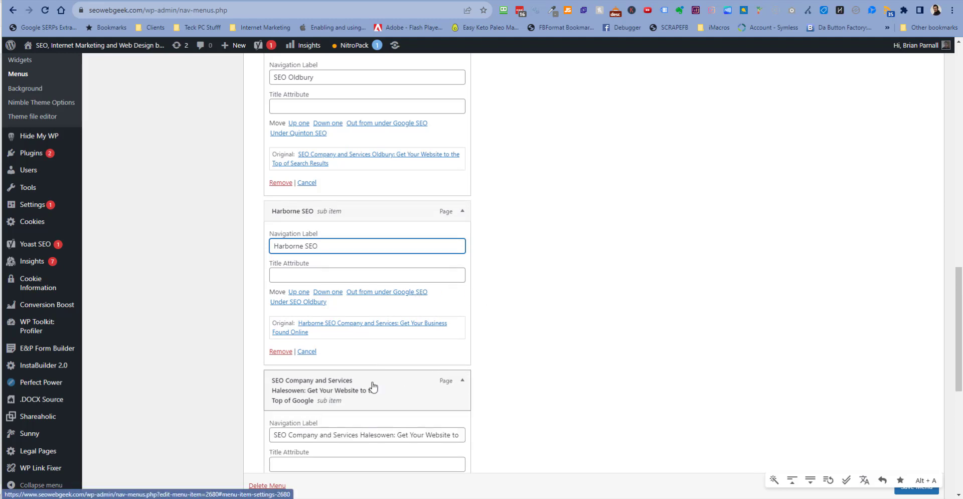
pyautogui.click(319, 436)
pyautogui.moveTo(319, 434); pyautogui.dragTo(359, 435)
pyautogui.press('BackSpace')
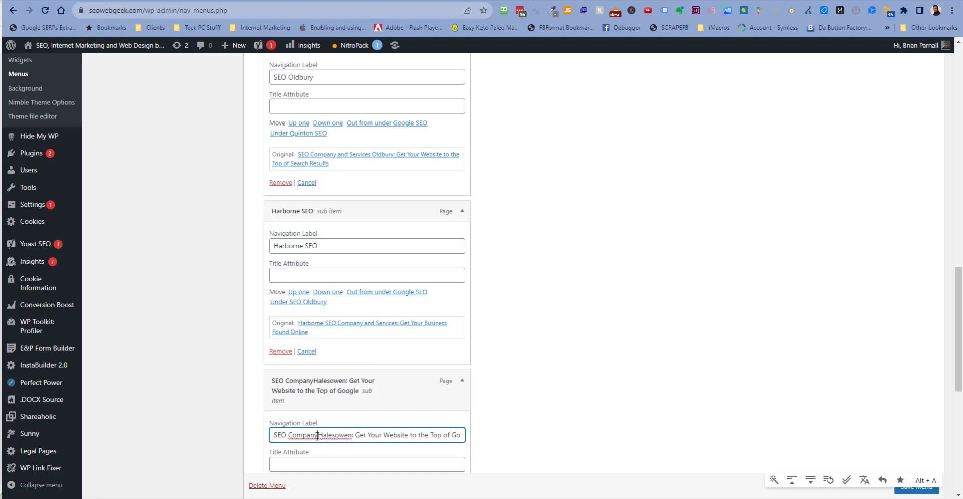
pyautogui.moveTo(317, 435); pyautogui.dragTo(290, 435)
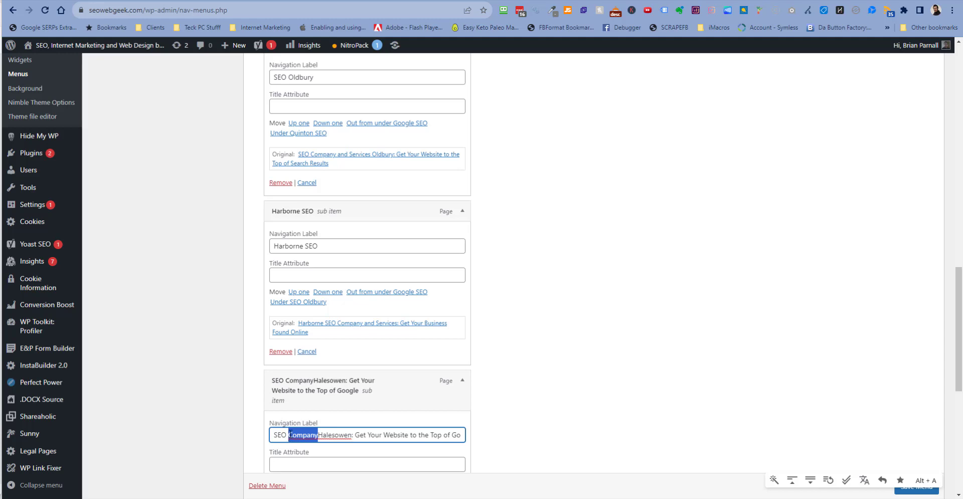
pyautogui.press('BackSpace')
pyautogui.moveTo(320, 427); pyautogui.dragTo(546, 434)
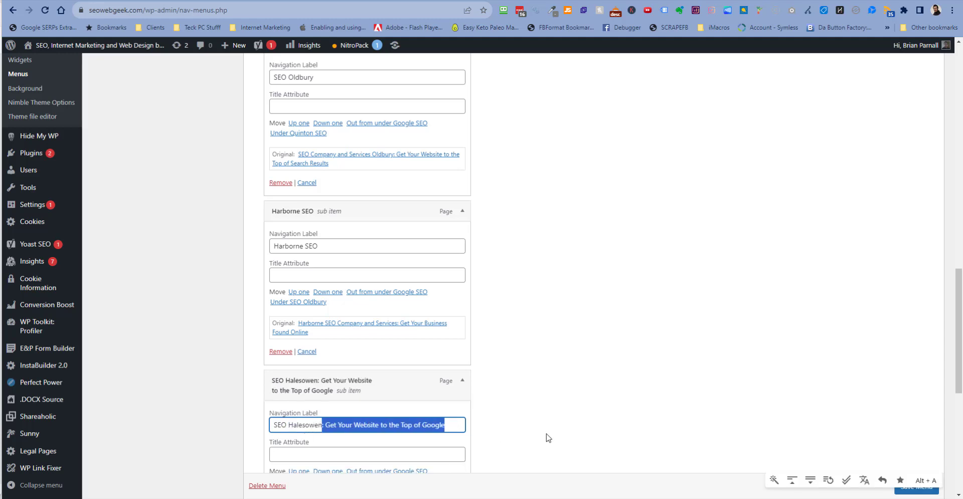
pyautogui.press('BackSpace')
# Step: Shorten the Bartley Green menu item's navigation label to "SEO Bartley Green" and save the menu
pyautogui.scroll(-4, 546, 432)
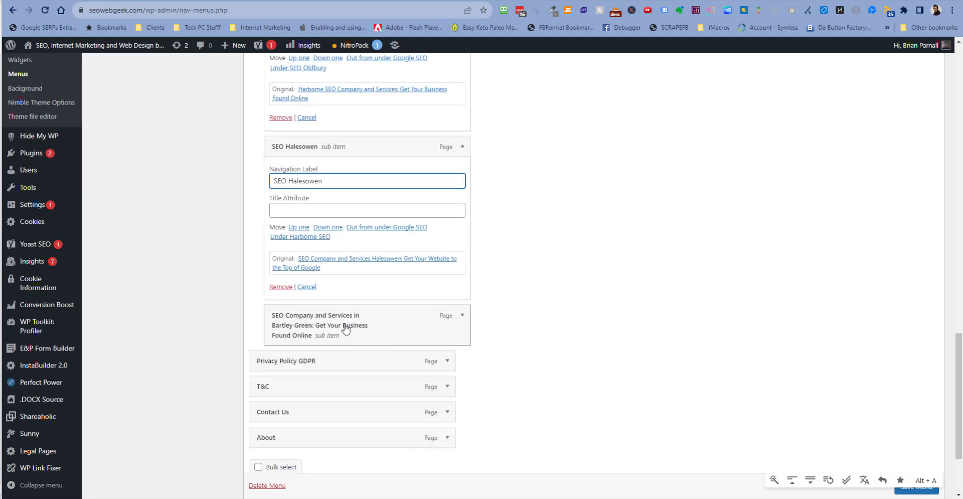
pyautogui.click(462, 317)
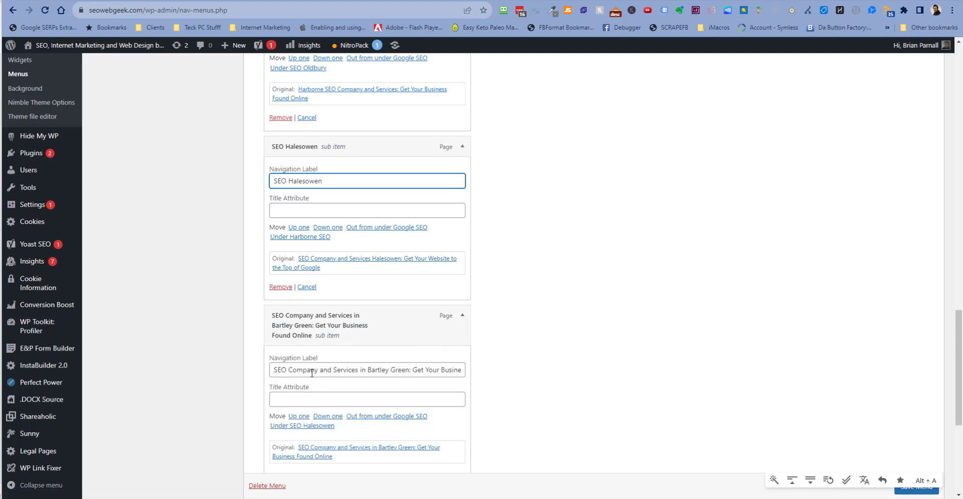
pyautogui.moveTo(290, 370); pyautogui.dragTo(363, 373)
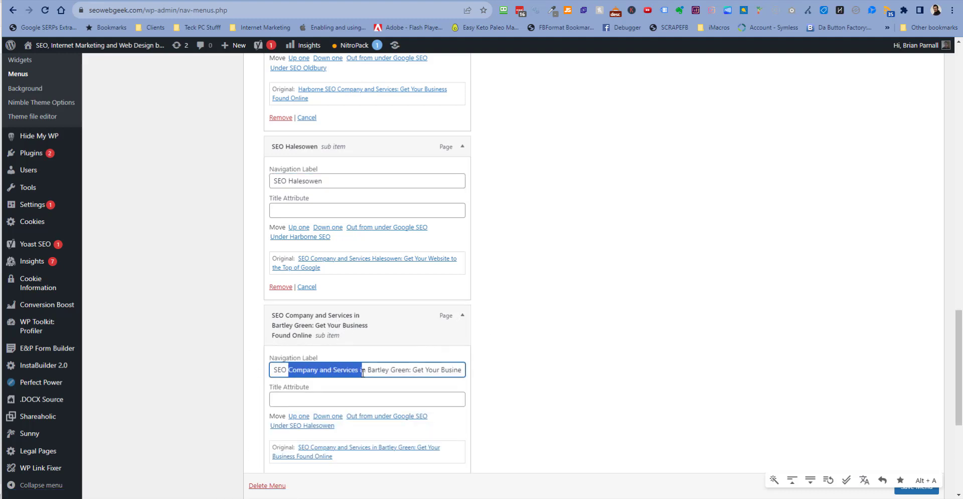
pyautogui.press('BackSpace')
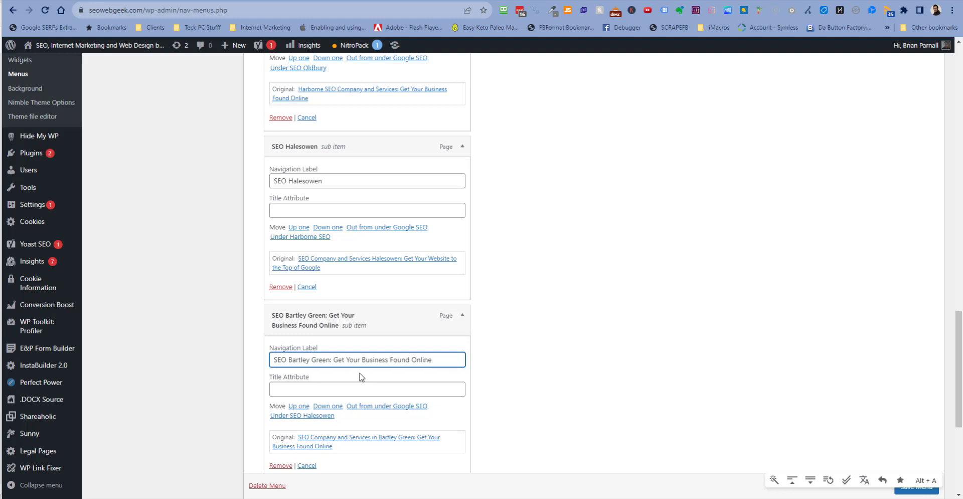
pyautogui.moveTo(329, 362); pyautogui.dragTo(509, 374)
pyautogui.press('BackSpace')
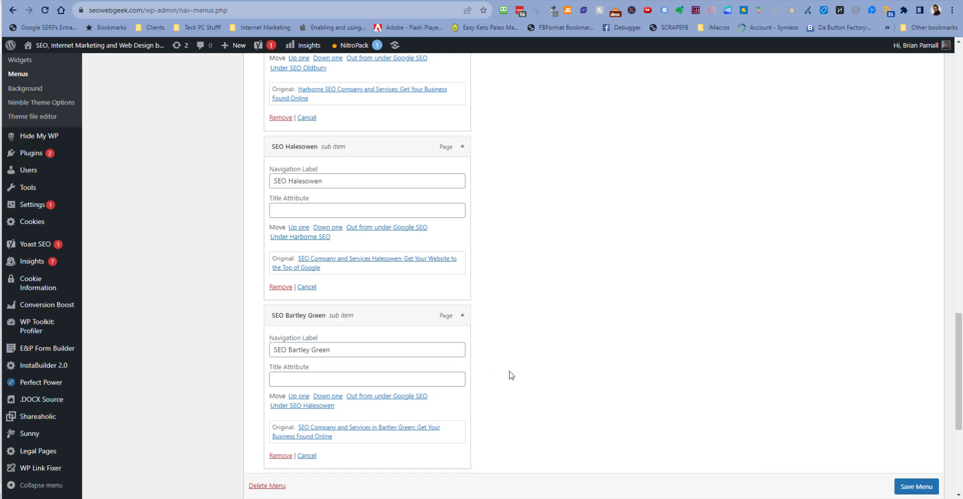
pyautogui.click(901, 481)
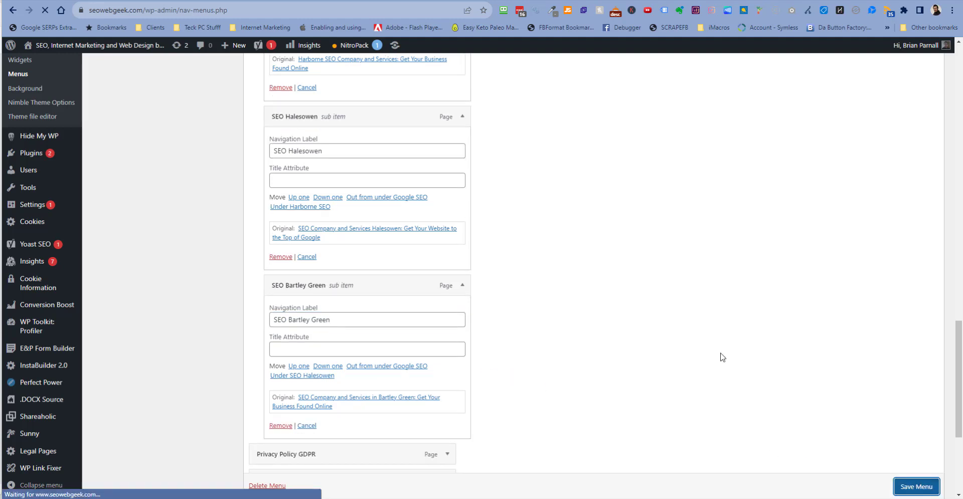
# Step: Reload the live Harborne SEO page without the developer tools and check the Google SEO entry in the site navigation
pyautogui.click(118, 1)
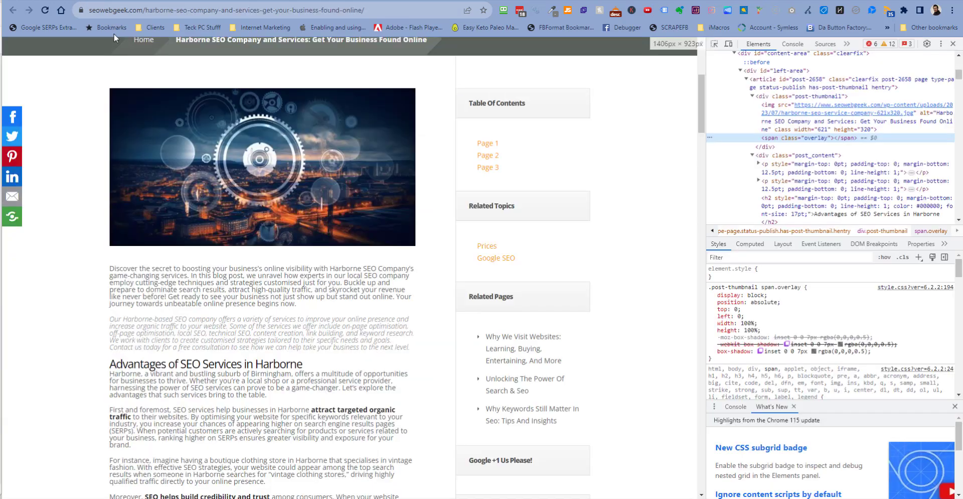
pyautogui.click(45, 10)
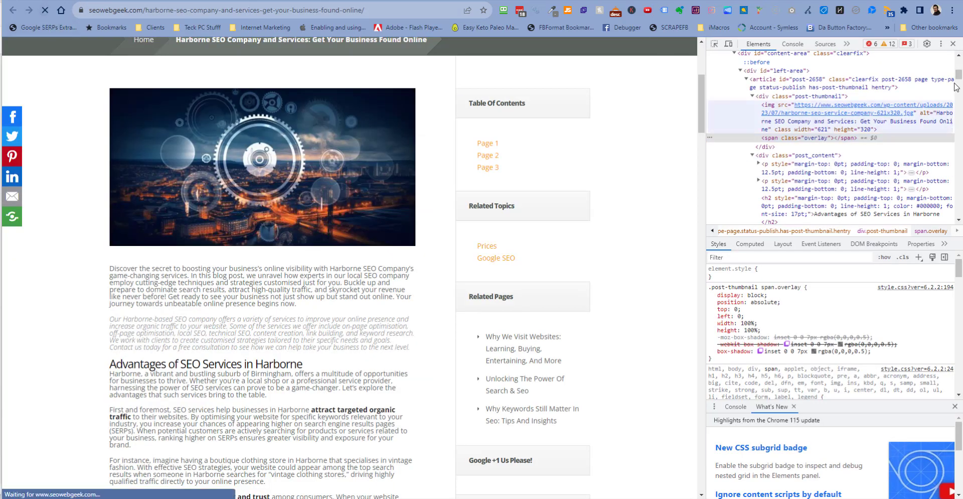
pyautogui.click(953, 46)
pyautogui.scroll(5, 588, 174)
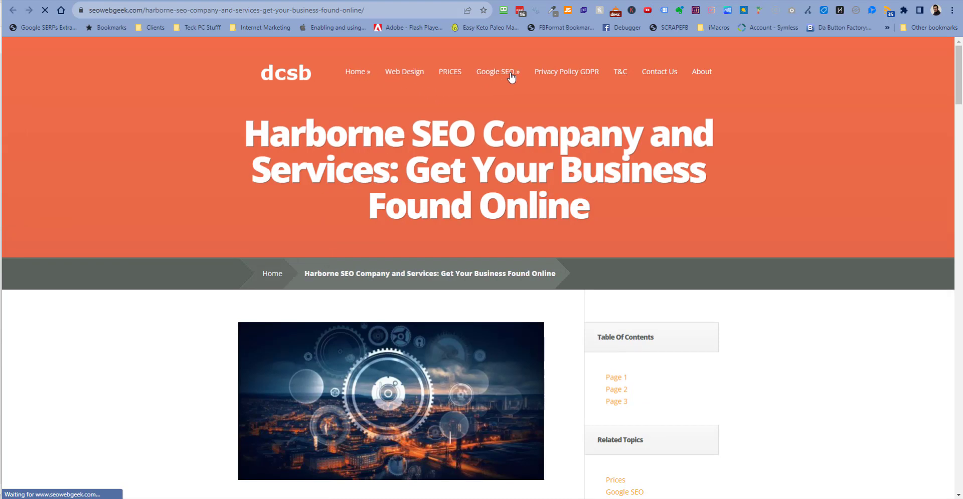
pyautogui.moveTo(518, 75)
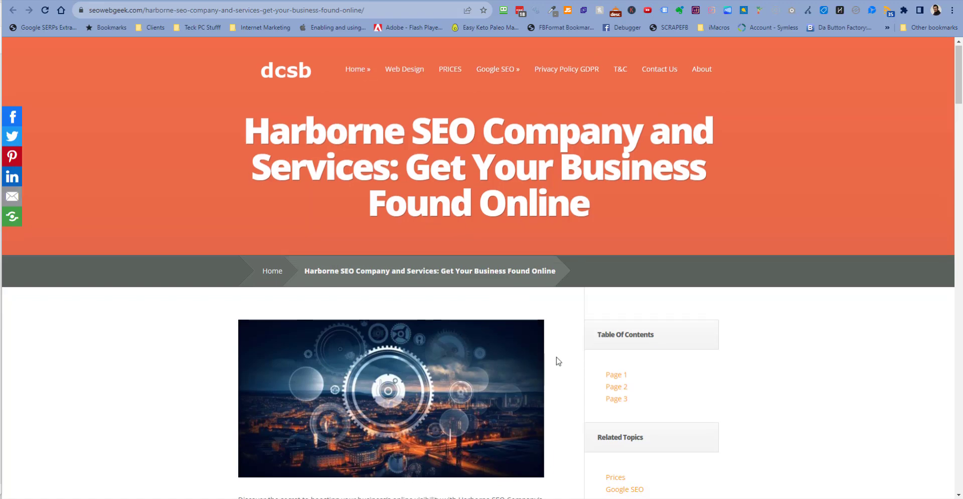
# Step: Review the Harborne article's body text, from the introduction through the section on on-page and off-page optimisation
pyautogui.scroll(-5, 553, 360)
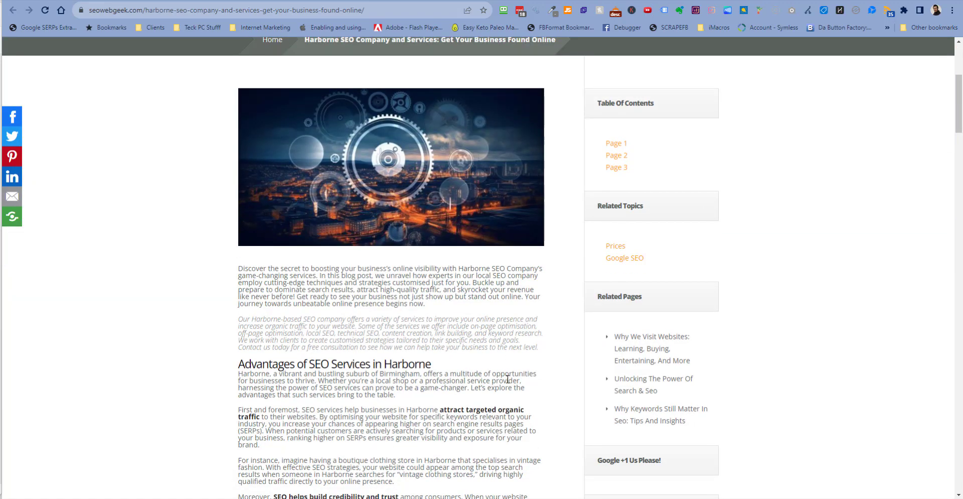
pyautogui.scroll(-12, 507, 379)
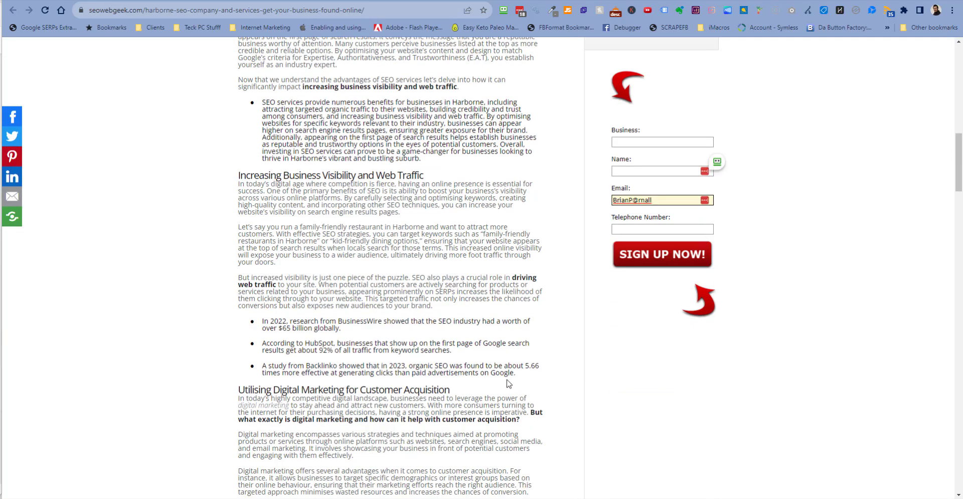
pyautogui.scroll(12, 507, 381)
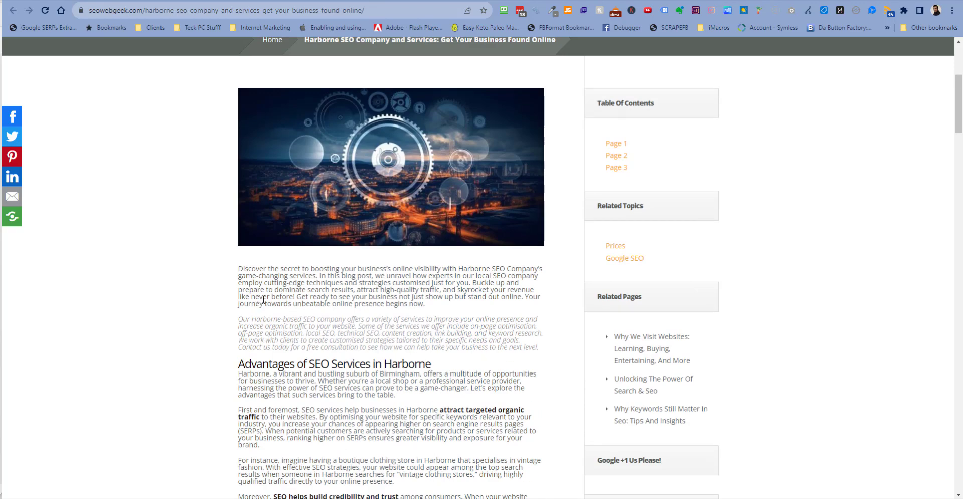
pyautogui.moveTo(239, 271); pyautogui.dragTo(551, 486)
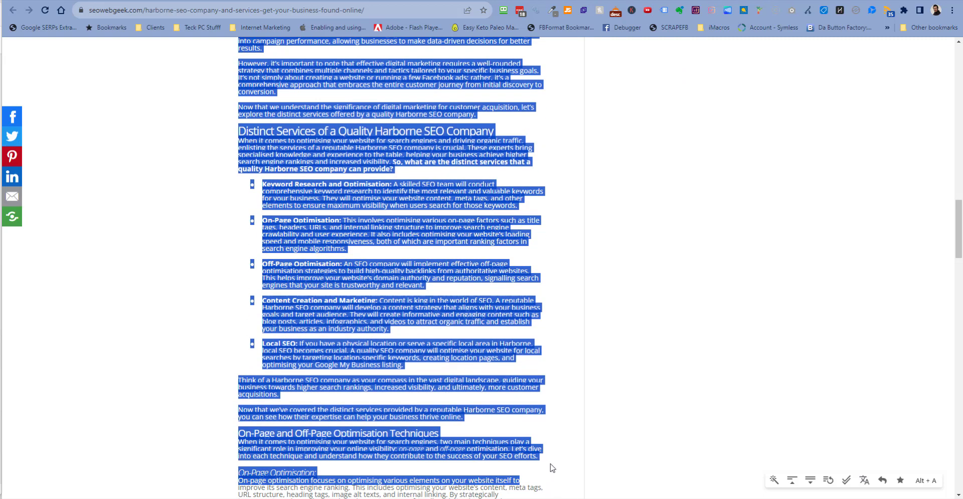
pyautogui.click(543, 411)
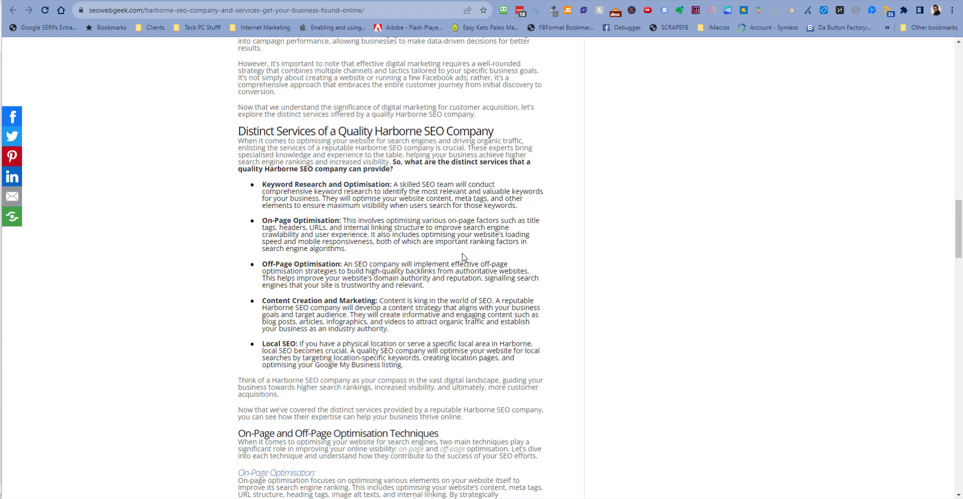
pyautogui.scroll(20, 462, 257)
pyautogui.scroll(-7, 401, 195)
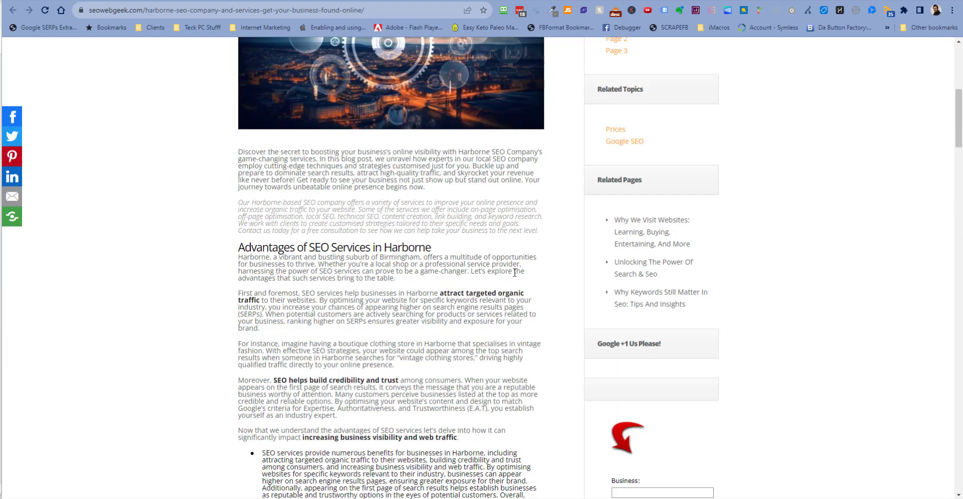
pyautogui.scroll(2, 483, 221)
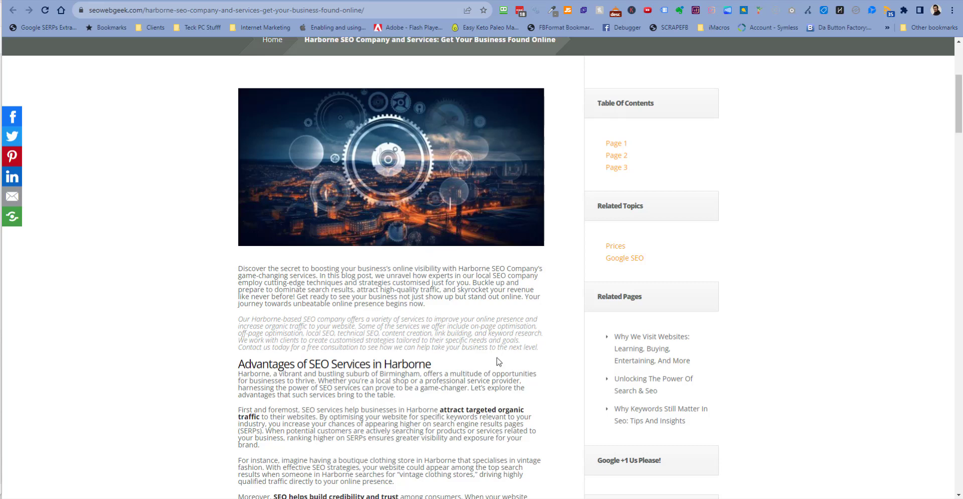
pyautogui.scroll(4, 575, 240)
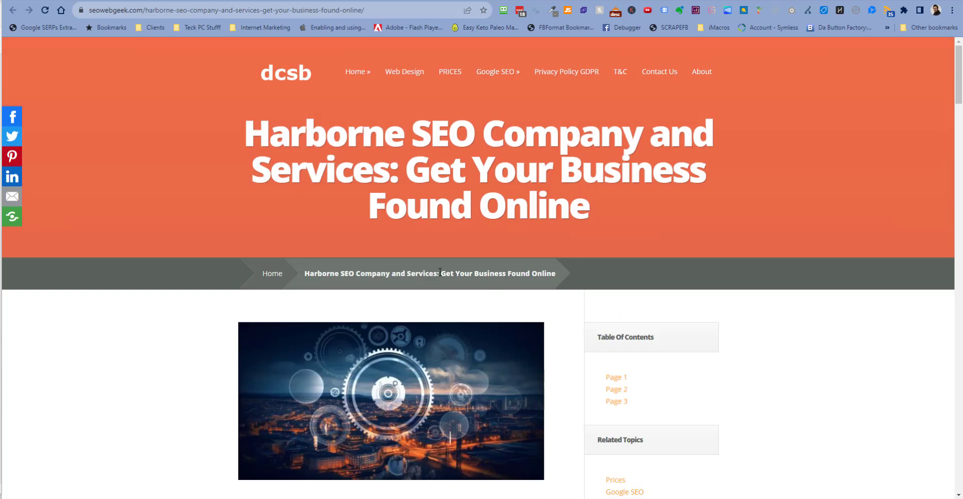